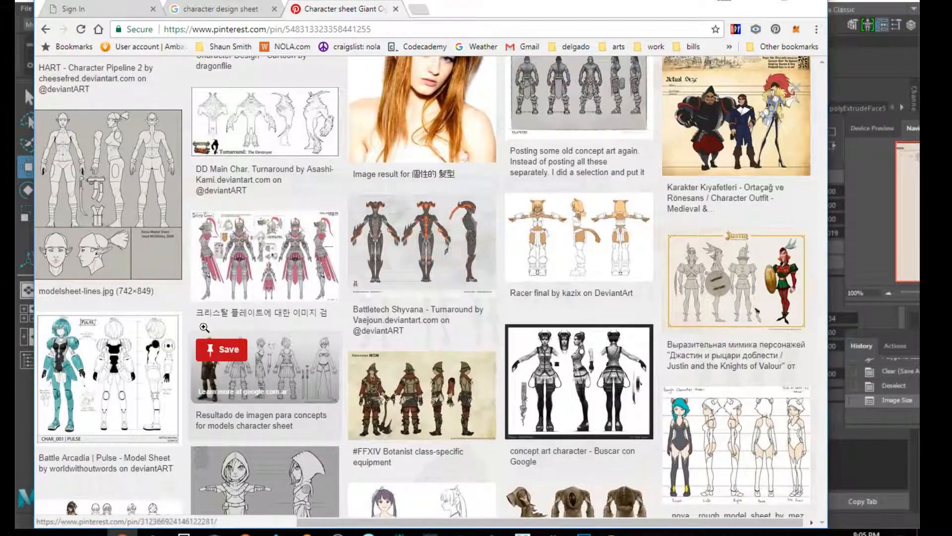
Bring the Giant Ogre character sheet pin into full view on the Pinterest page
scroll(528, 374, up, 3)
scroll(529, 373, up, 2)
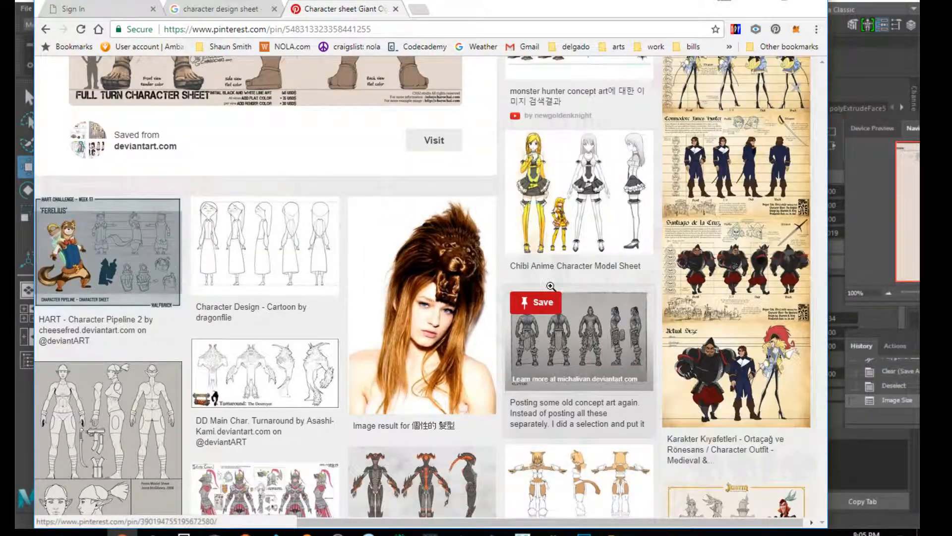
scroll(550, 287, up, 5)
scroll(556, 290, up, 2)
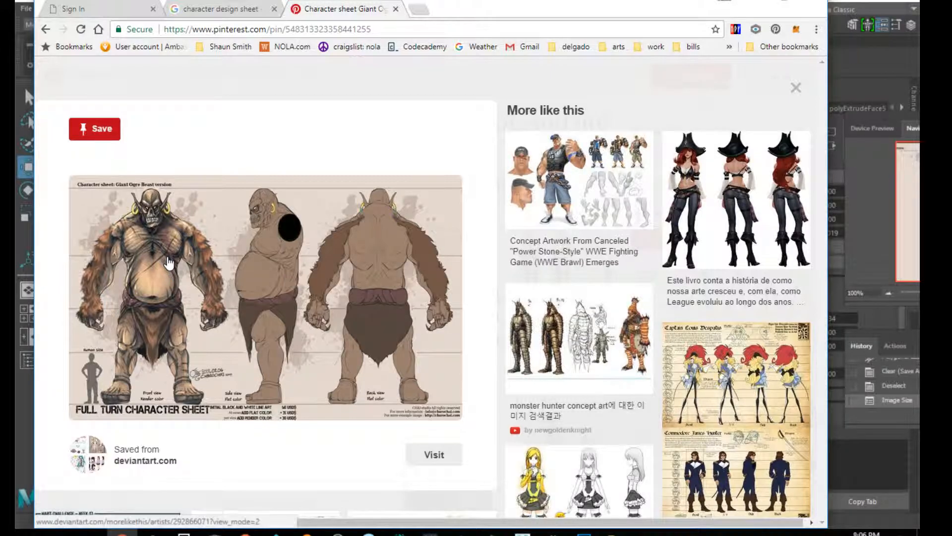
Switch to Photoshop, create a document from the 1440 x 900 px Clipboard preset, and paste in the captured screen
click(724, 1)
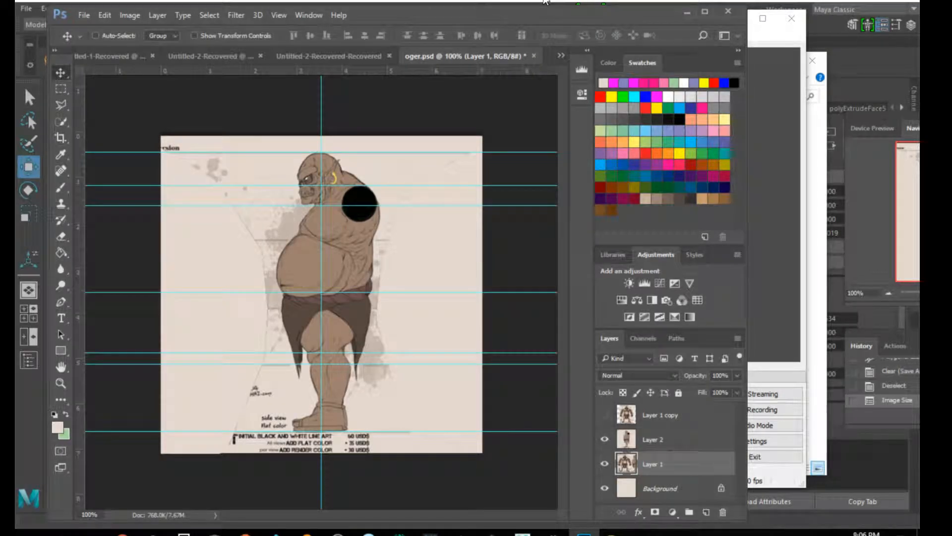
drag(463, 14, 466, 11)
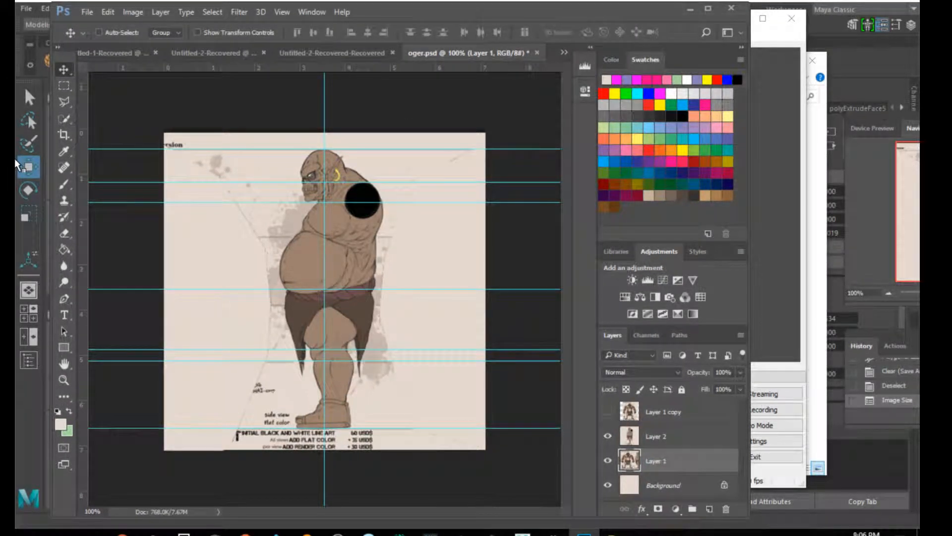
click(90, 11)
click(102, 27)
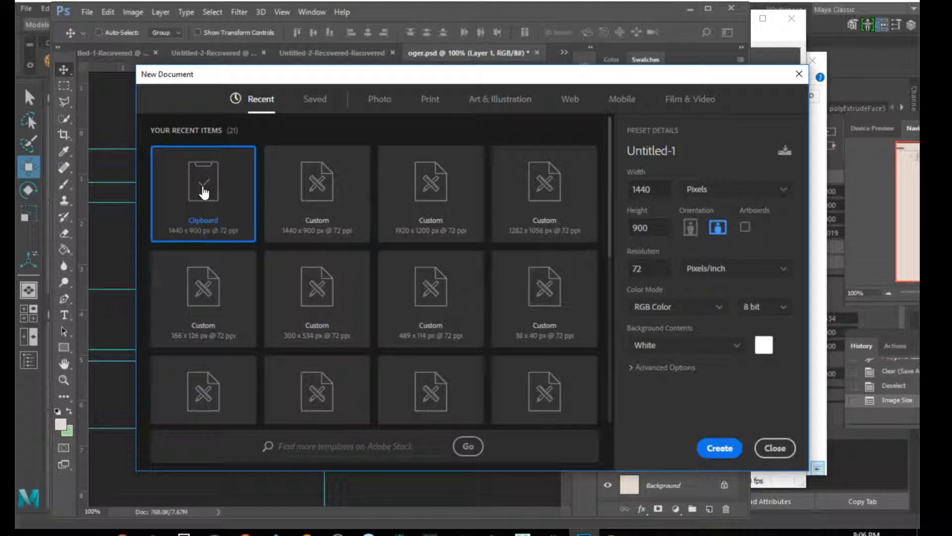
click(719, 448)
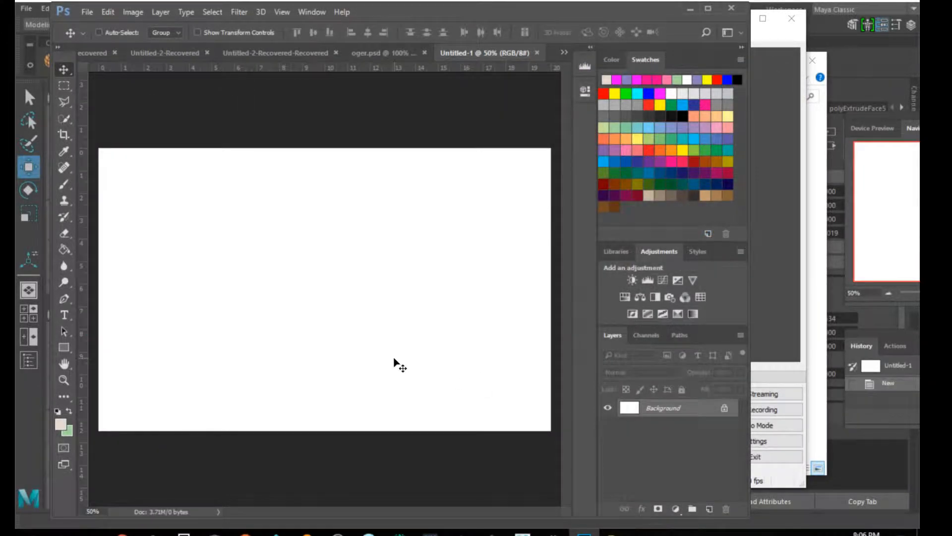
key(ctrl+v)
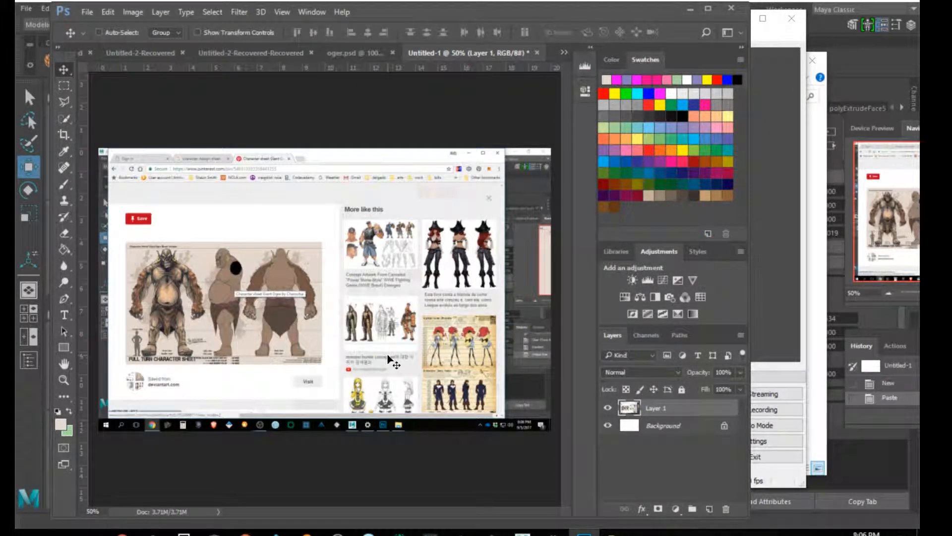
Resize the canvas to 512 x 512 pixels, accepting the clipping
click(130, 12)
click(174, 115)
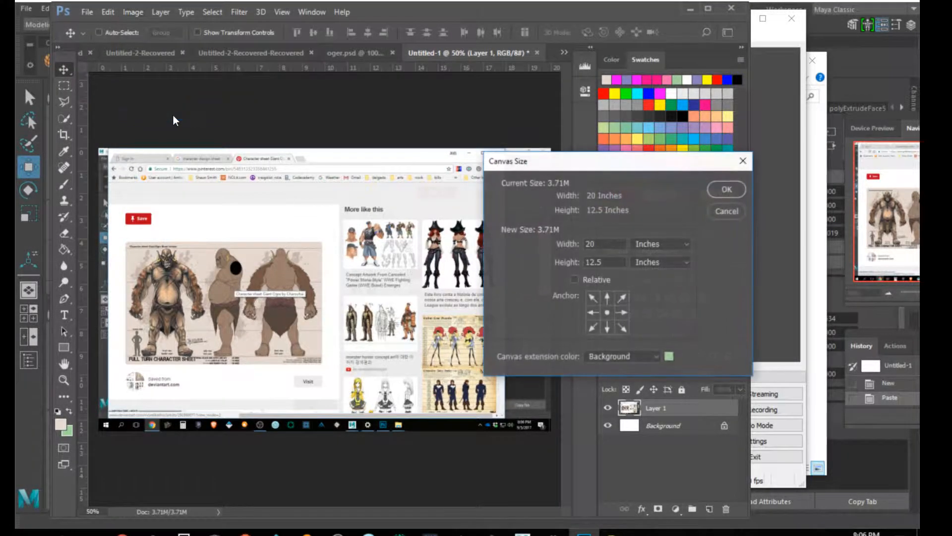
click(664, 245)
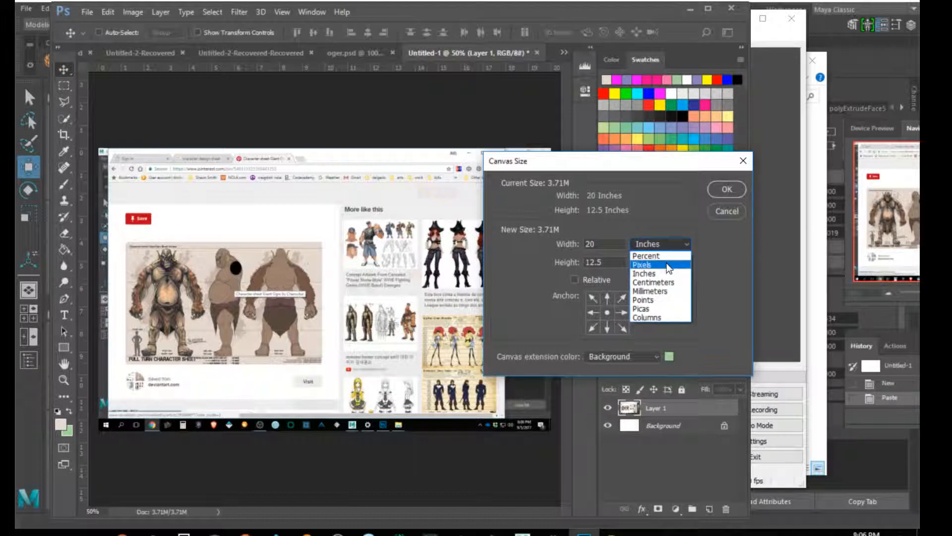
click(669, 268)
click(666, 261)
click(665, 282)
double_click(596, 244)
text(512)
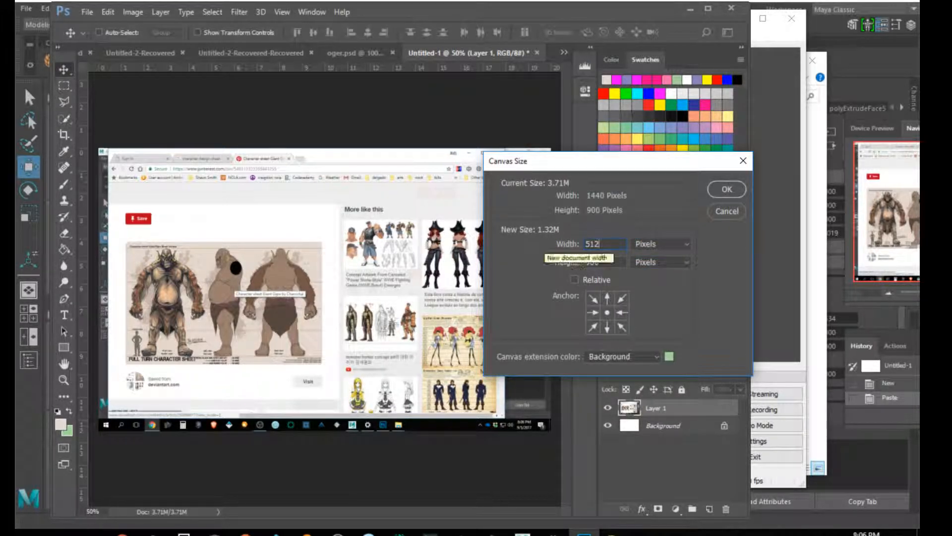
text(512)
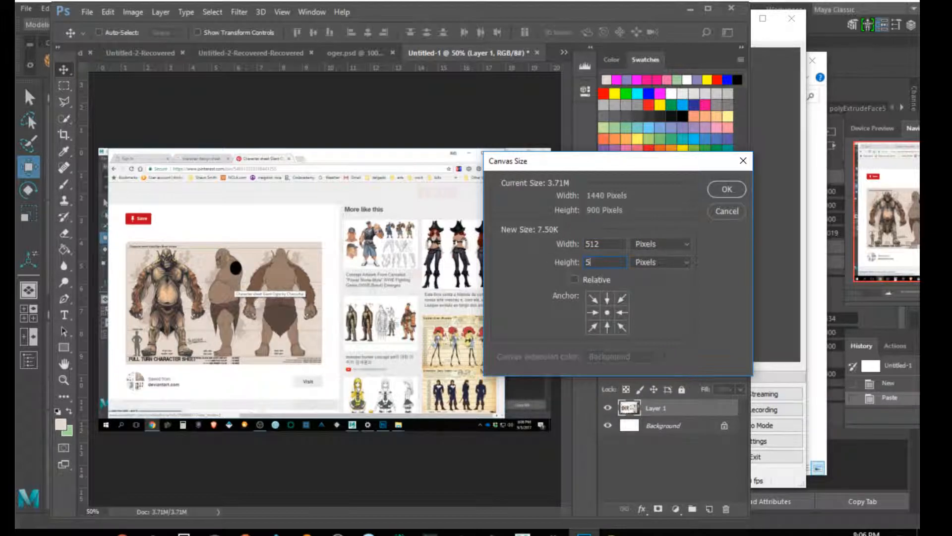
click(727, 189)
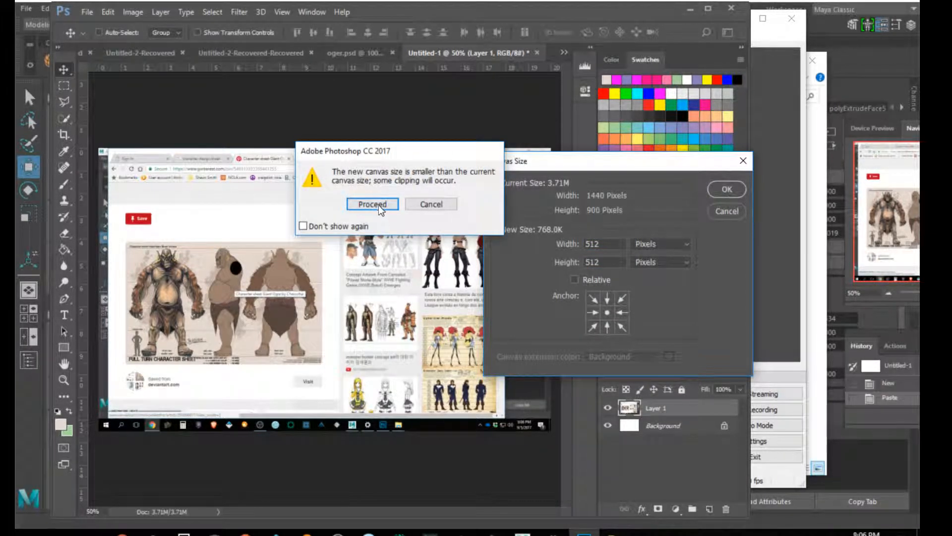
click(373, 203)
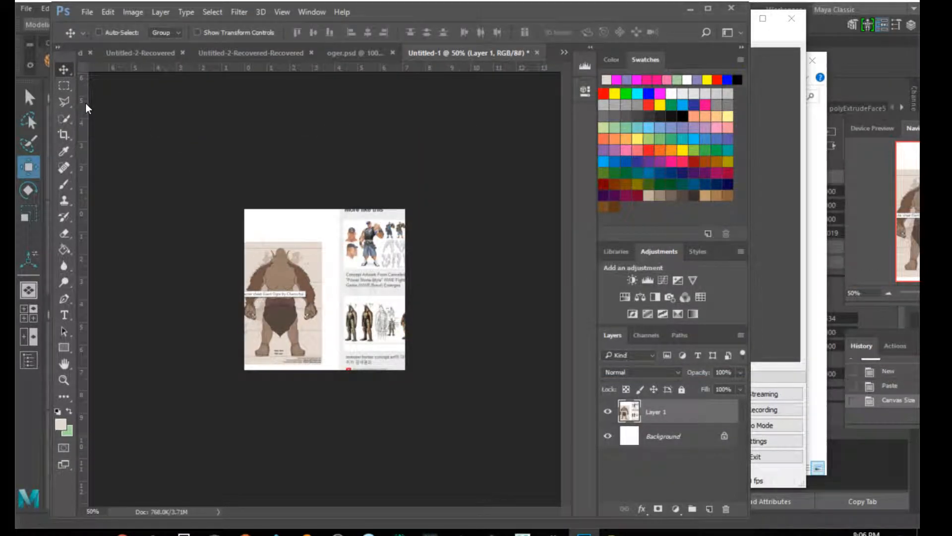
Move the pasted sheet so the side and back views fall inside the canvas, and duplicate its layer twice
drag(284, 300, 354, 283)
drag(683, 415, 709, 508)
drag(694, 421, 712, 509)
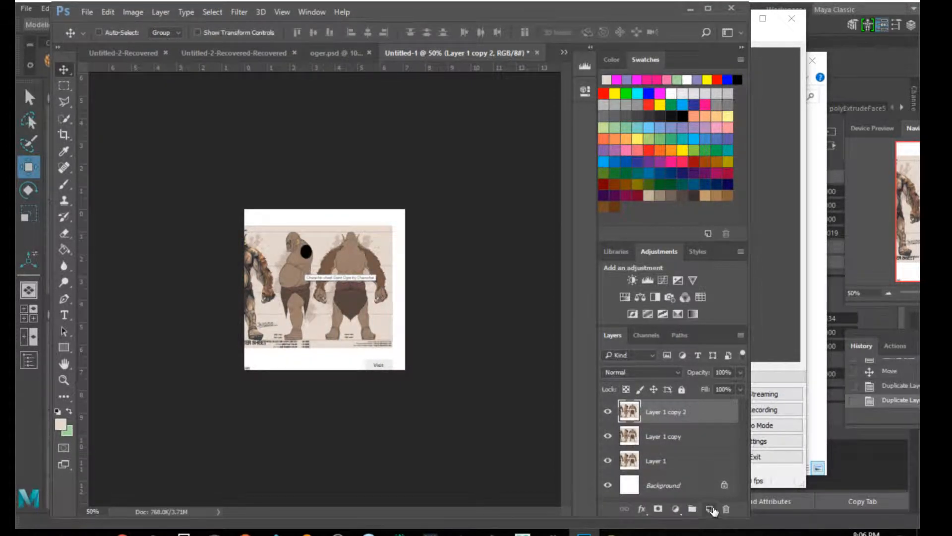
Position Layer 1 copy 2 roughly on the front-view ogre and Layer 1 copy on the side view, hiding the upper layer temporarily
drag(272, 287, 300, 288)
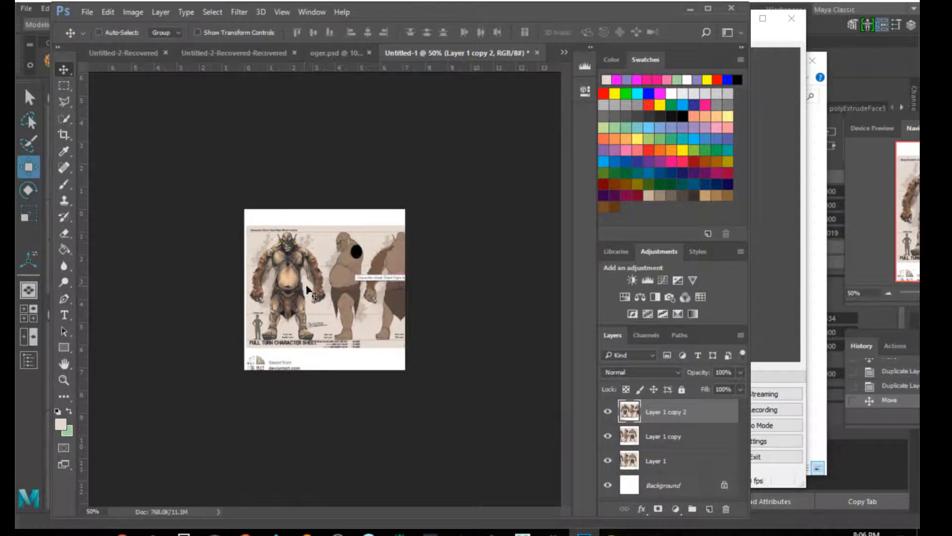
click(609, 414)
drag(383, 347, 337, 287)
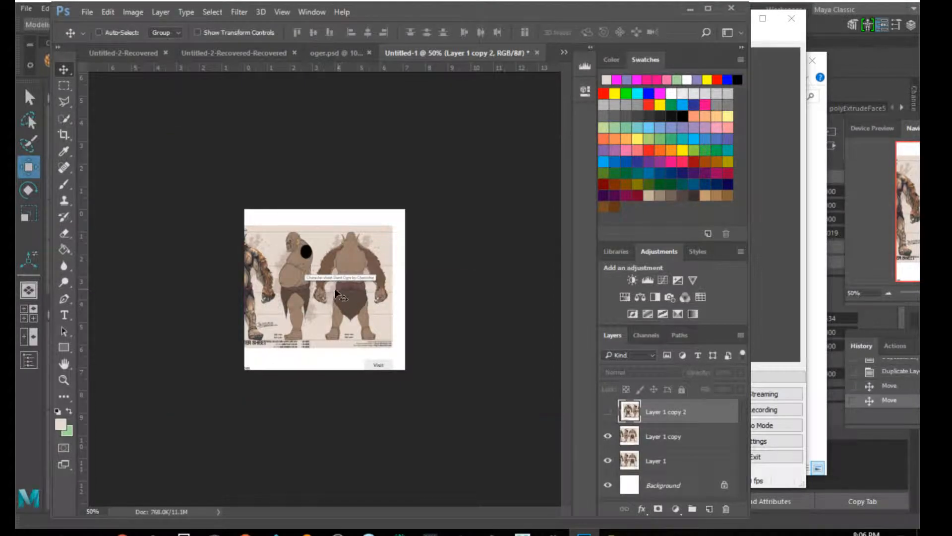
click(662, 438)
drag(366, 323, 392, 323)
click(608, 413)
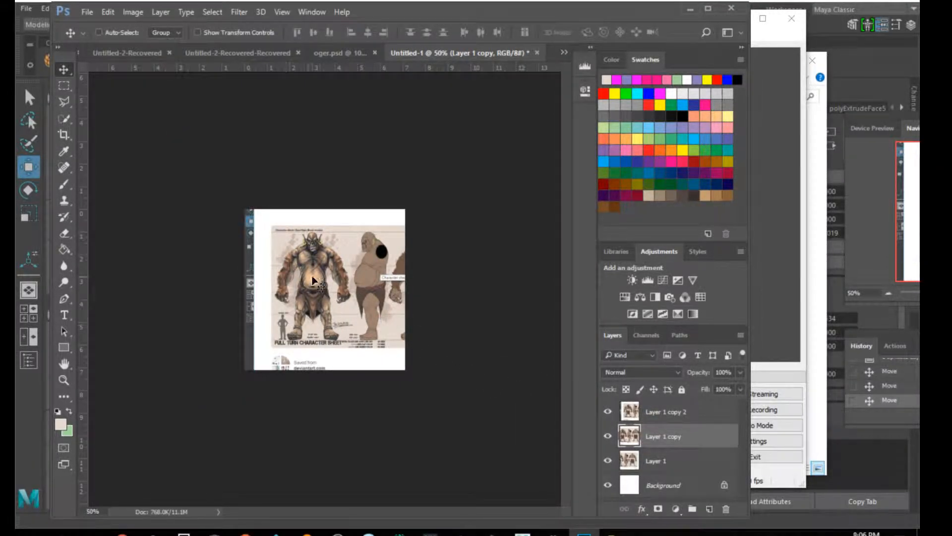
Place a vertical and a horizontal guide crossing at the centre of the canvas
alt+scroll(341, 296, down, 1)
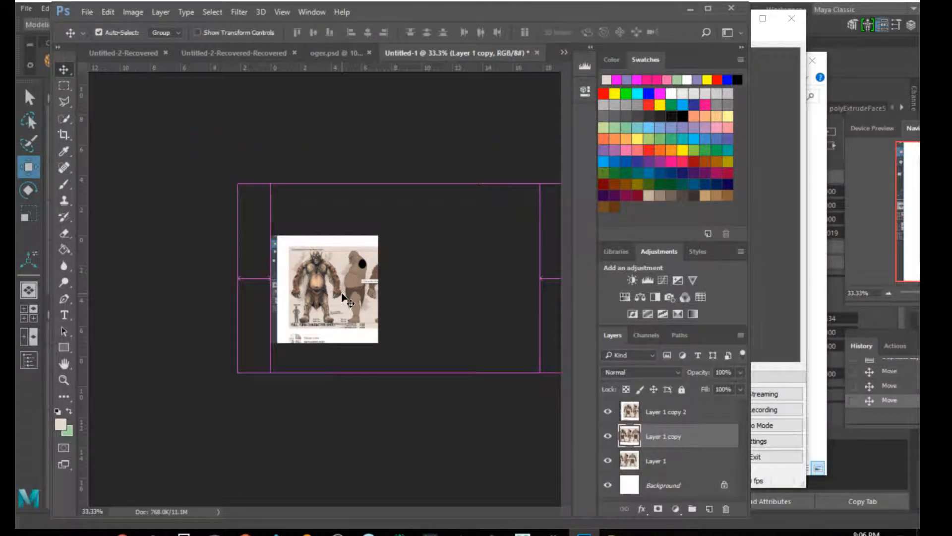
alt+scroll(341, 297, up, 4)
alt+scroll(342, 293, down, 1)
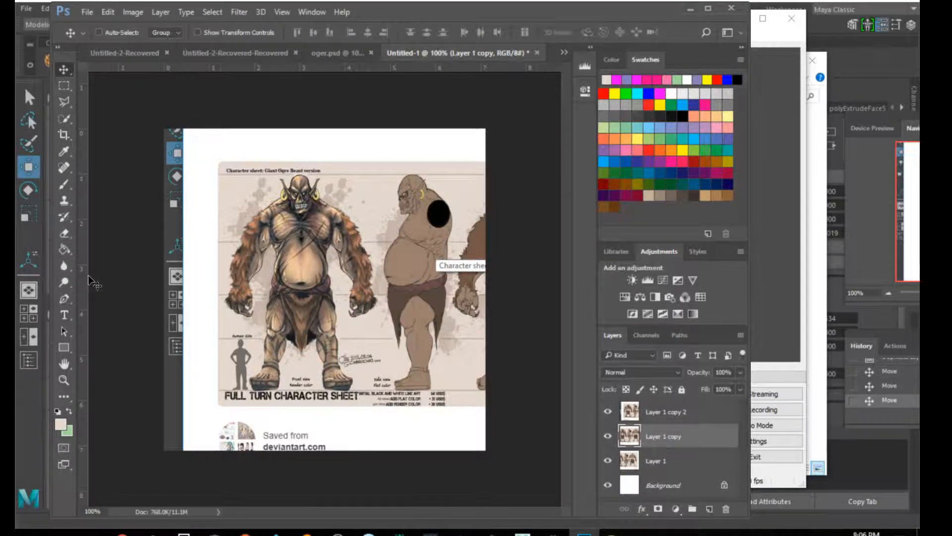
drag(82, 251, 327, 268)
drag(335, 69, 360, 289)
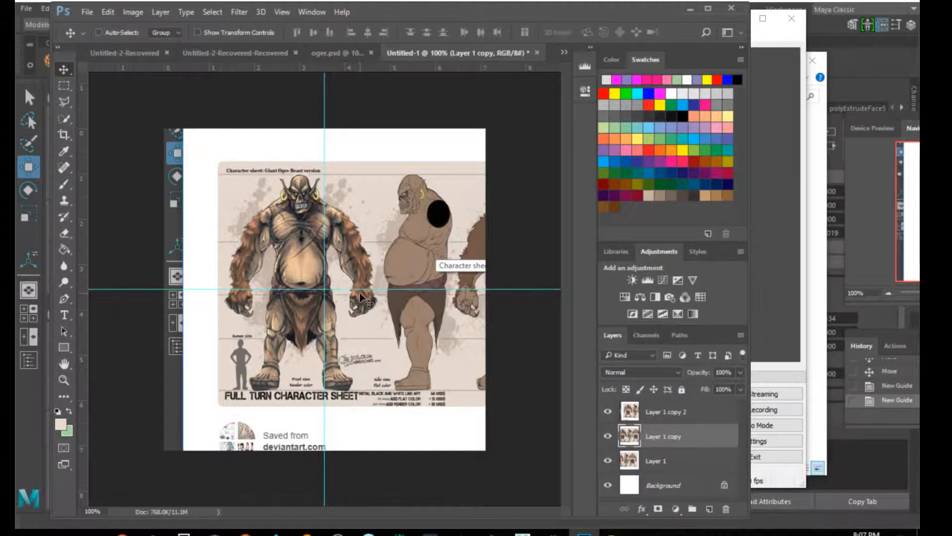
Move Layer 1 copy 2 so the front-view ogre is centred on the vertical guide
drag(349, 323, 328, 323)
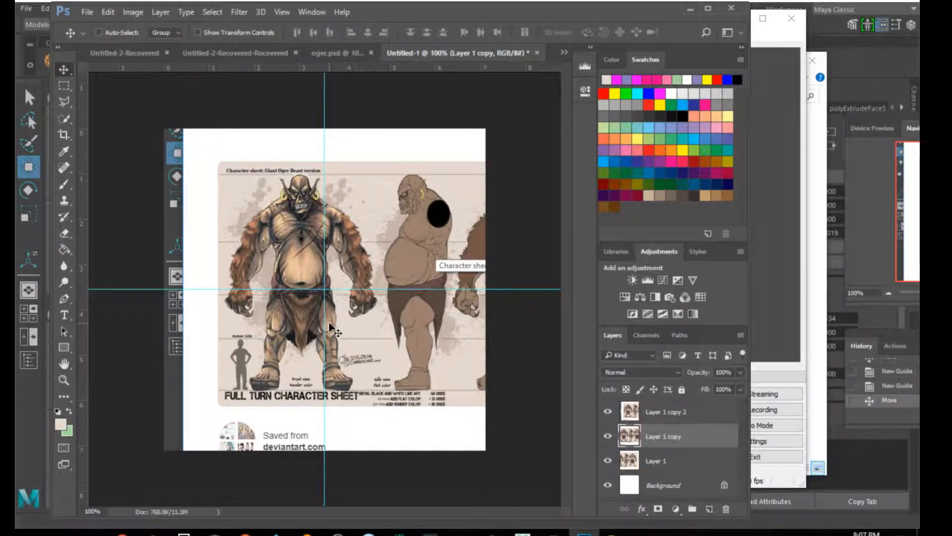
key(ctrl+z)
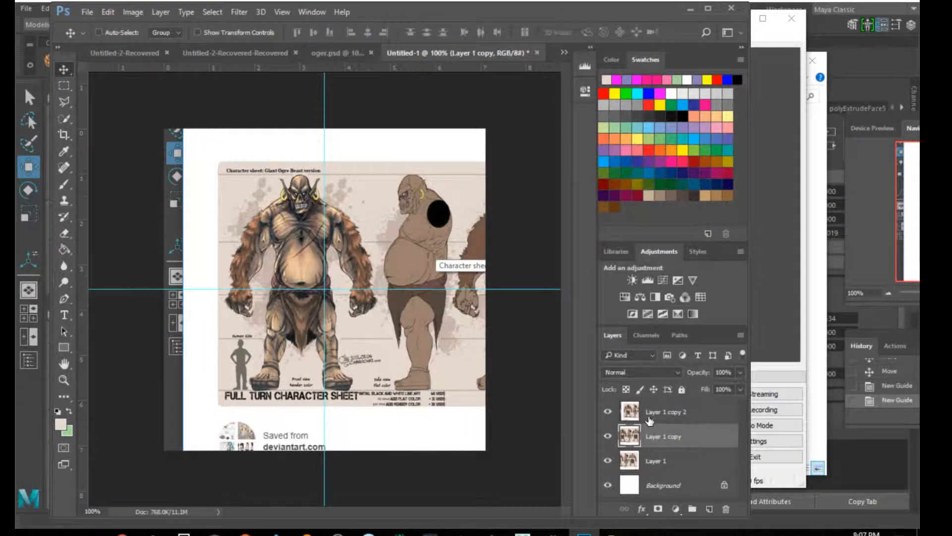
click(659, 418)
drag(354, 346, 378, 352)
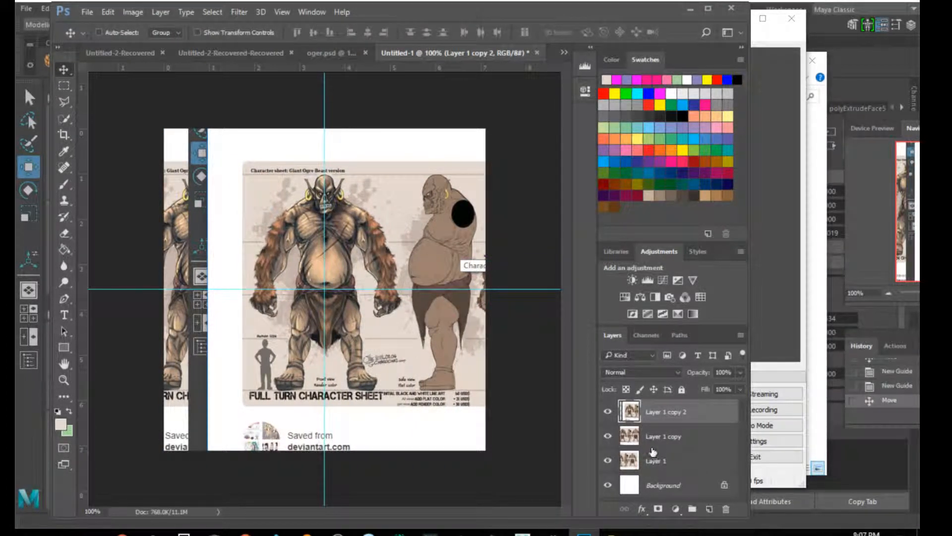
Hide Layer 1 copy 2 and move Layer 1 copy so the side-view ogre is centred on the vertical guide
click(608, 411)
drag(386, 365, 381, 366)
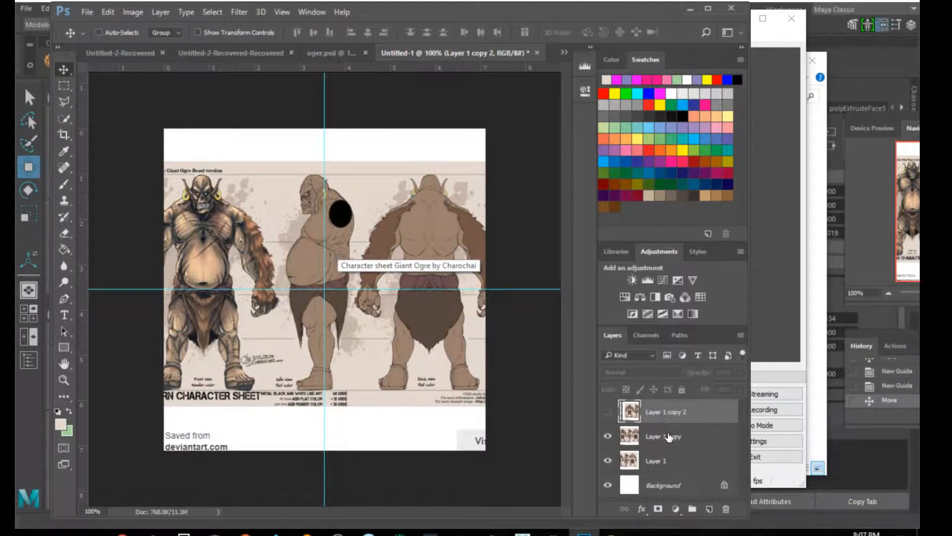
click(652, 436)
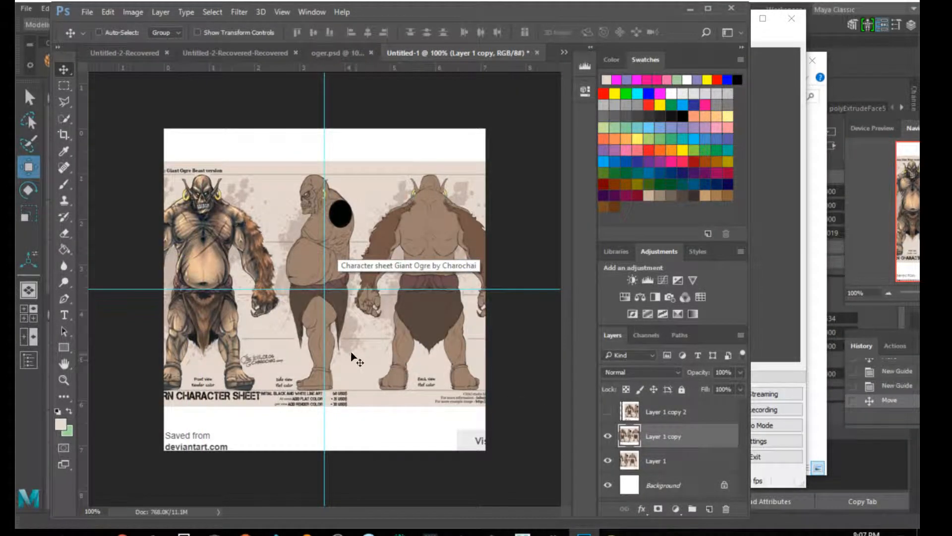
drag(344, 351, 354, 356)
Add horizontal guides at the ogre's feet and the top of its head, turning the rulers off and on again between them
drag(368, 68, 370, 391)
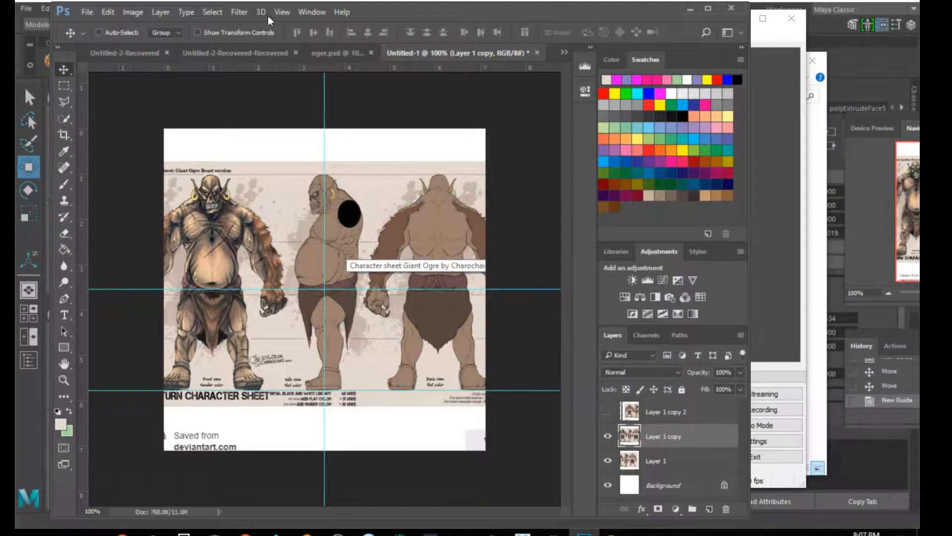
click(290, 12)
click(302, 240)
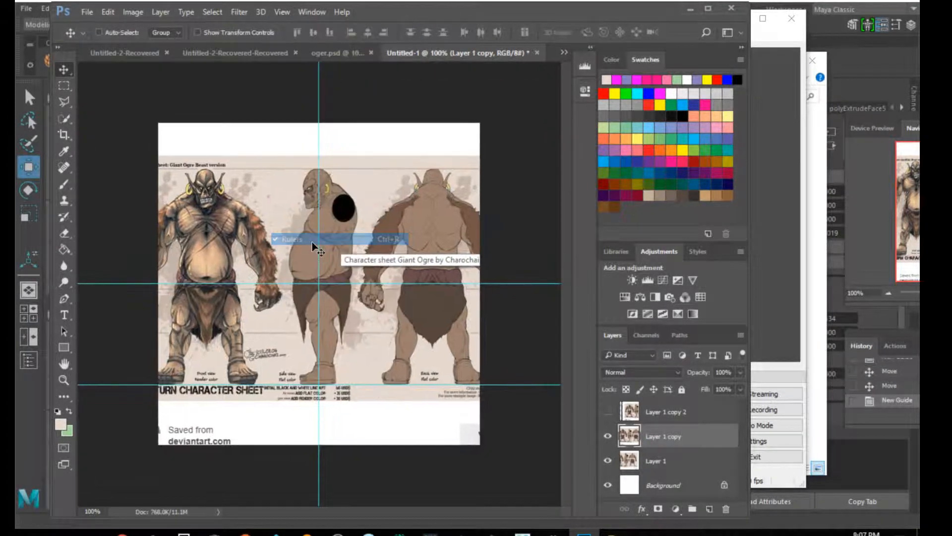
click(281, 13)
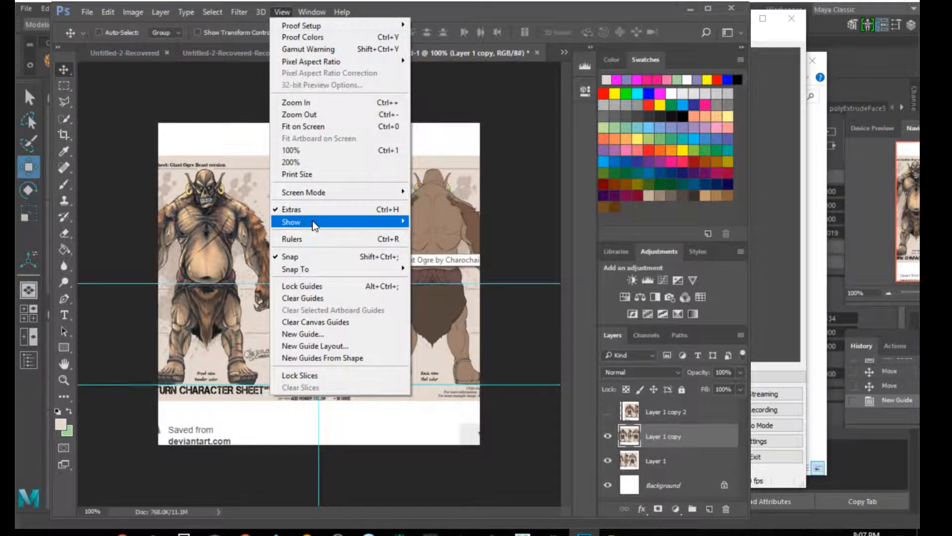
mouse_move(312, 222)
click(317, 238)
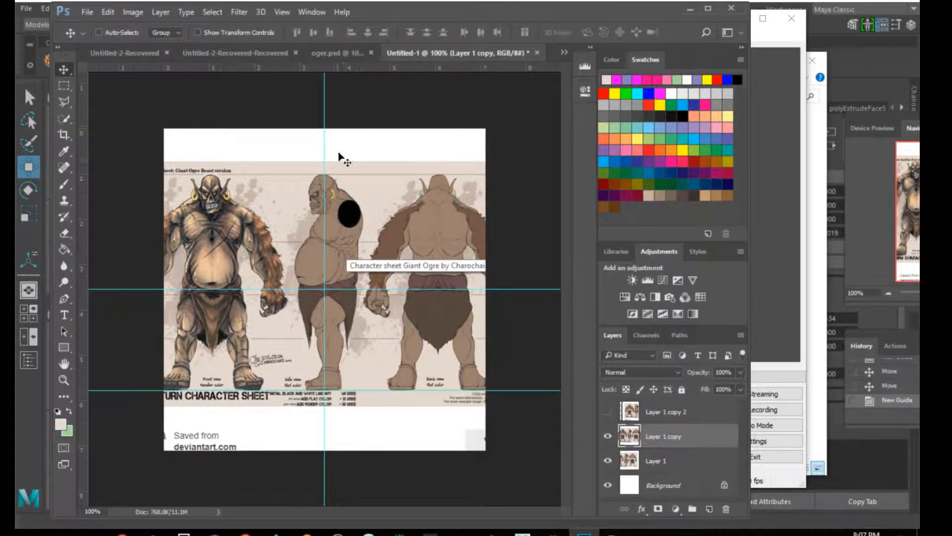
drag(356, 68, 357, 175)
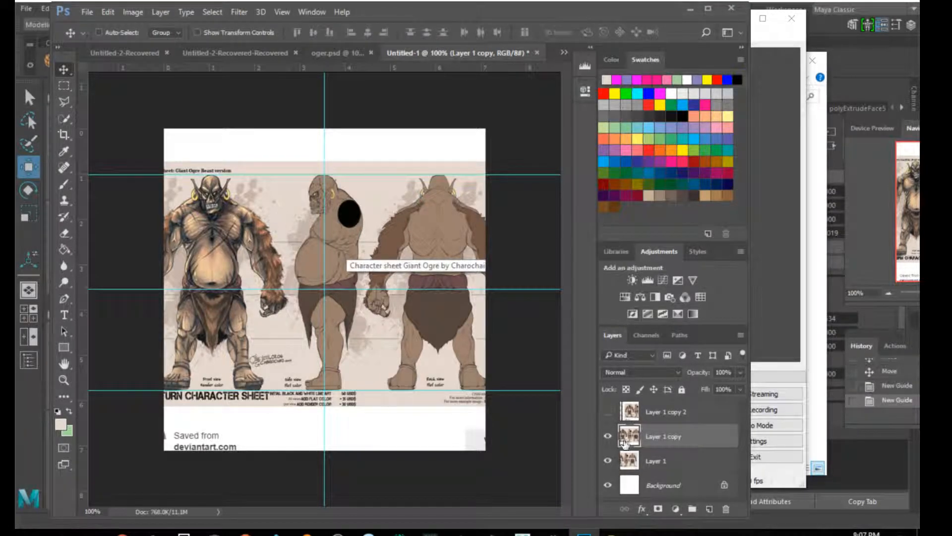
Hide Layer 1 and toggle Layer 1 copy and Layer 1 copy 2 to compare the front and side views against the guides
click(608, 437)
click(608, 461)
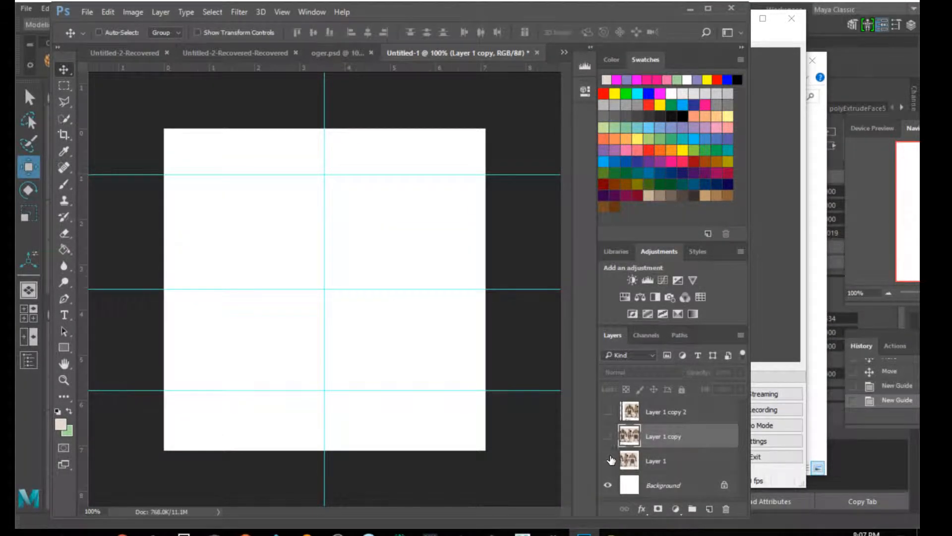
click(608, 412)
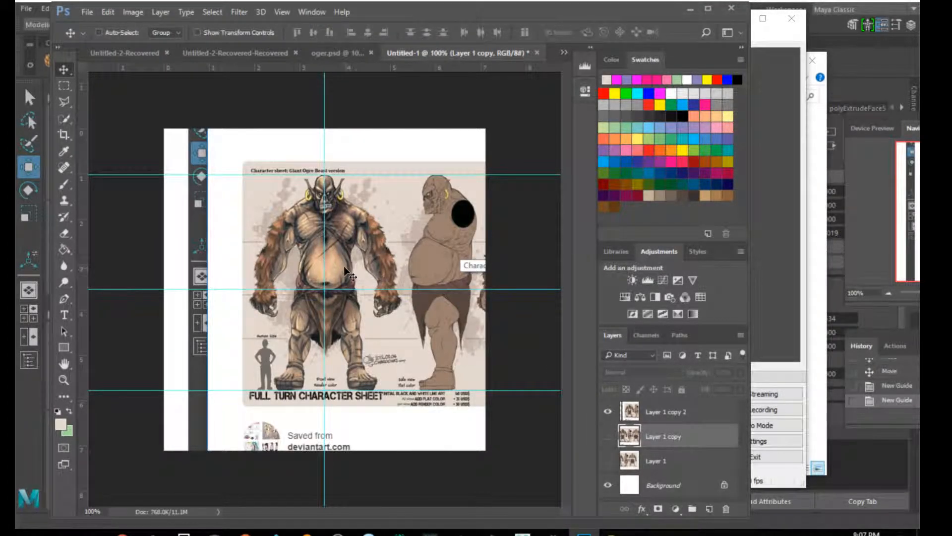
click(607, 411)
click(607, 436)
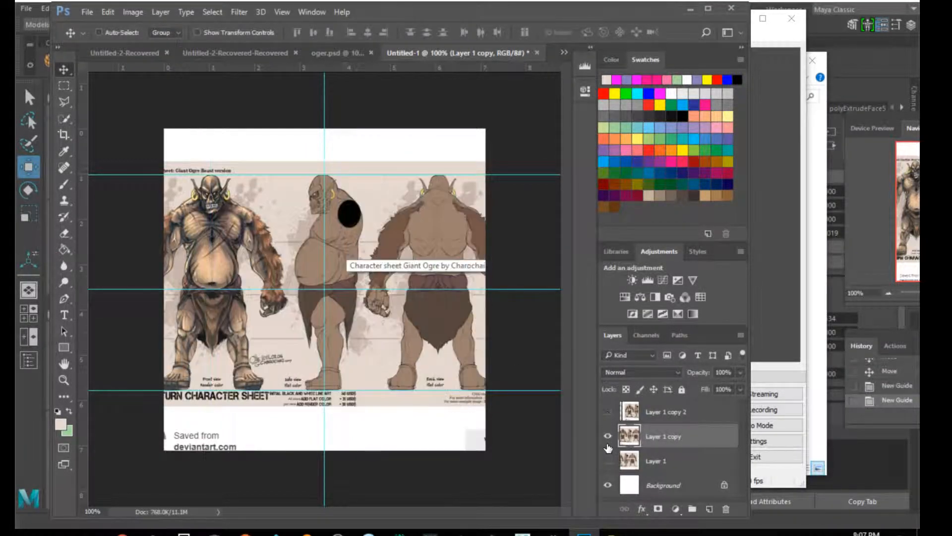
click(609, 413)
click(609, 414)
click(610, 413)
click(609, 414)
click(609, 414)
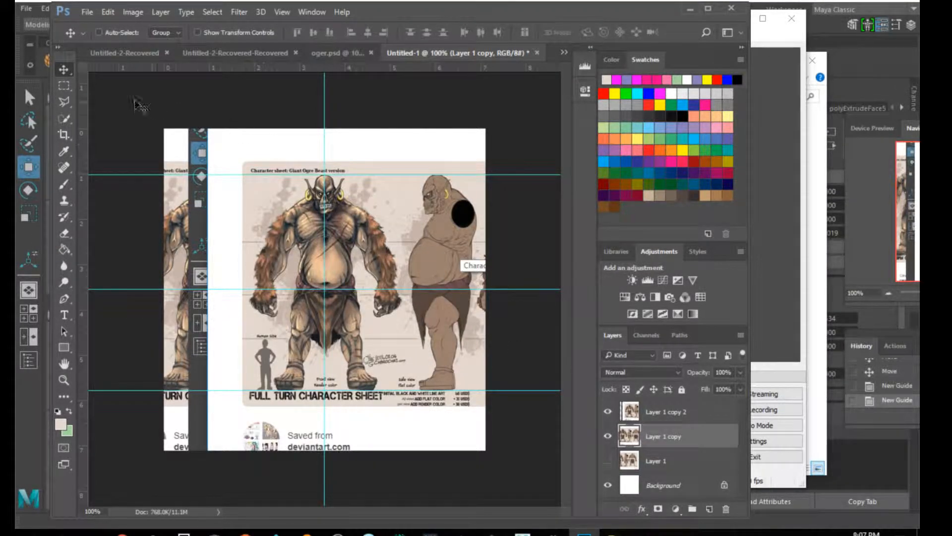
Marquee-select the strip beside the front-view ogre that shows the side view and clear it on Layer 1 copy 2 and Layer 1 copy
click(64, 85)
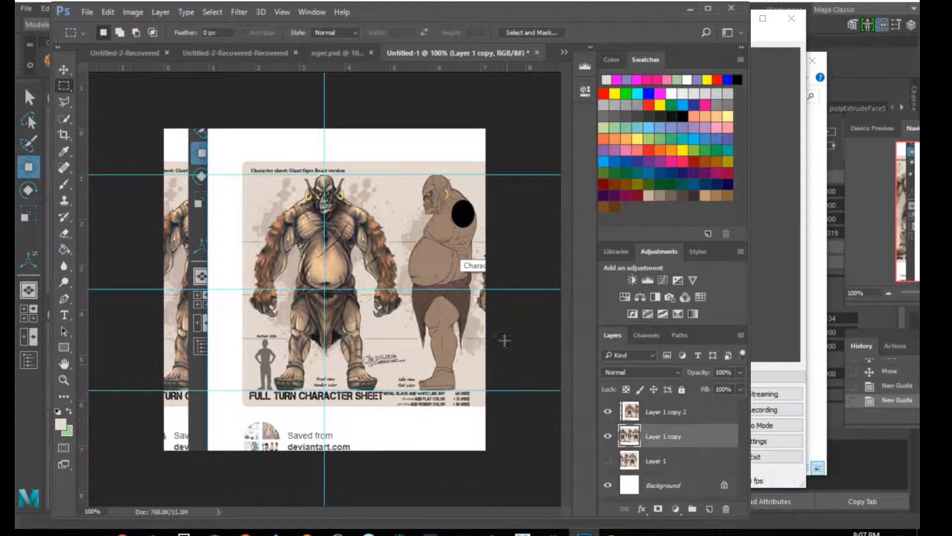
click(660, 416)
drag(495, 148, 405, 437)
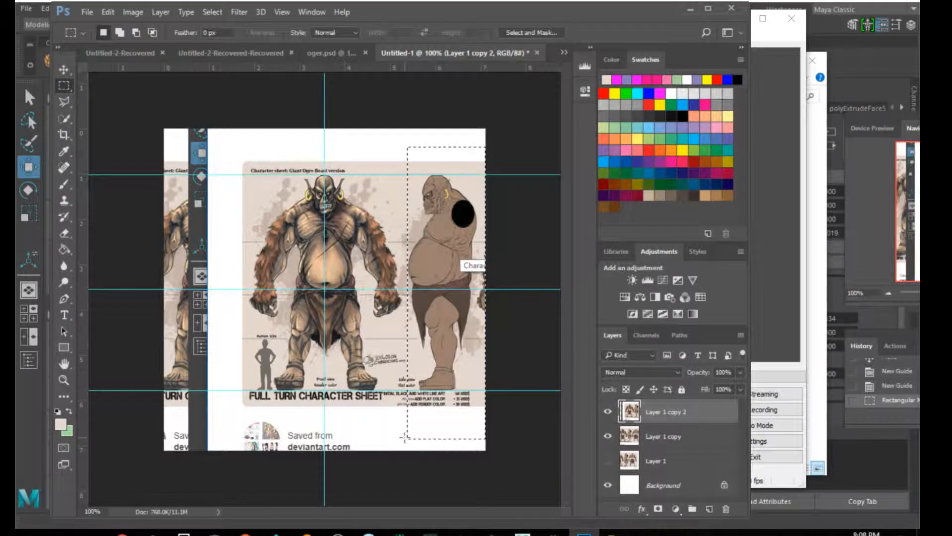
key(Delete)
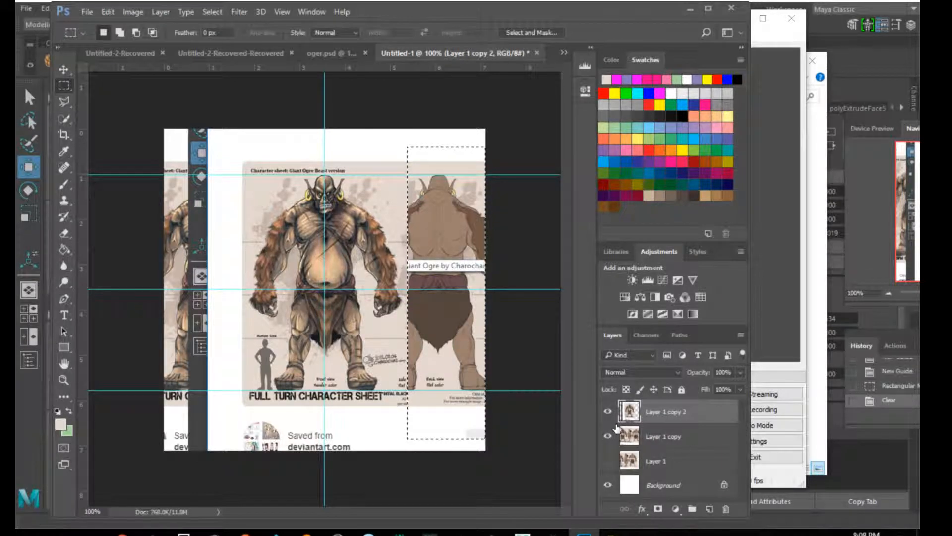
click(616, 438)
key(Delete)
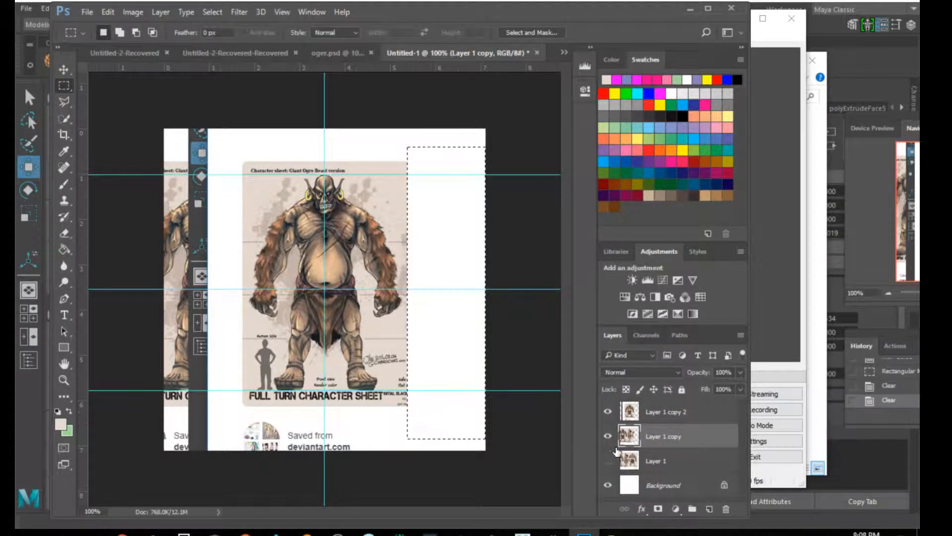
Marquee-select the strip along the canvas's left edge and clear it on Layer 1 copy 2 and Layer 1 copy
click(655, 414)
drag(124, 98, 212, 493)
key(Delete)
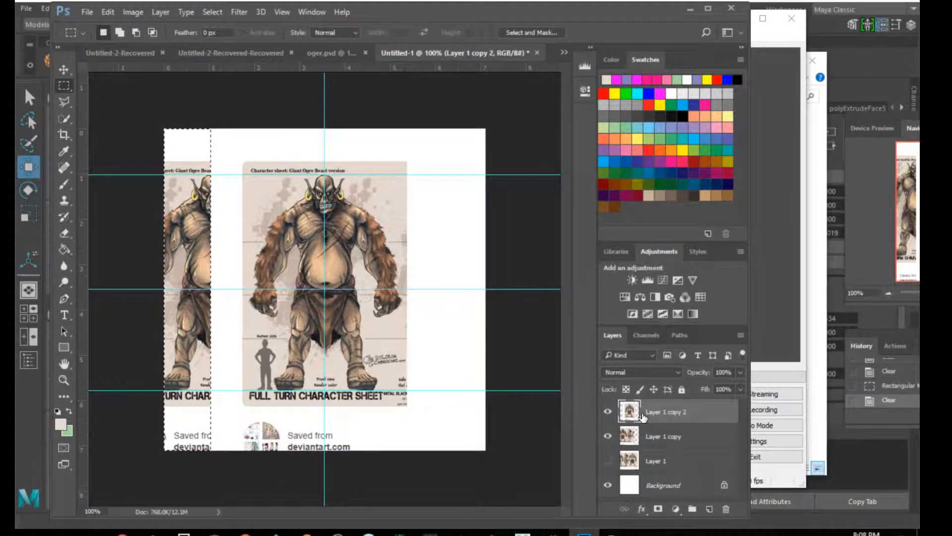
click(664, 436)
key(Delete)
Clear the "Saved from deviantart.com" area below the character sheet on Layer 1 copy, Layer 1 and Layer 1 copy 2, and deselect
drag(418, 459, 191, 415)
key(Delete)
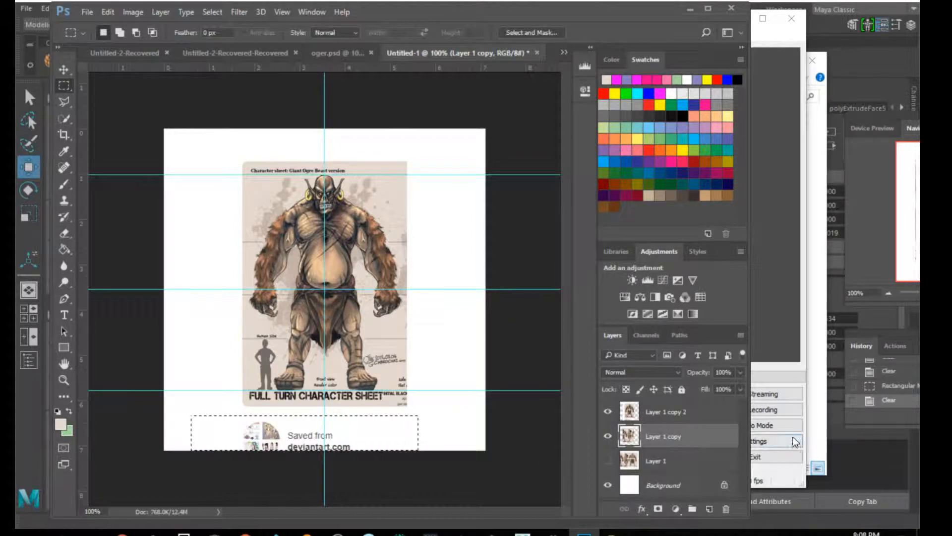
click(697, 462)
key(Delete)
click(692, 416)
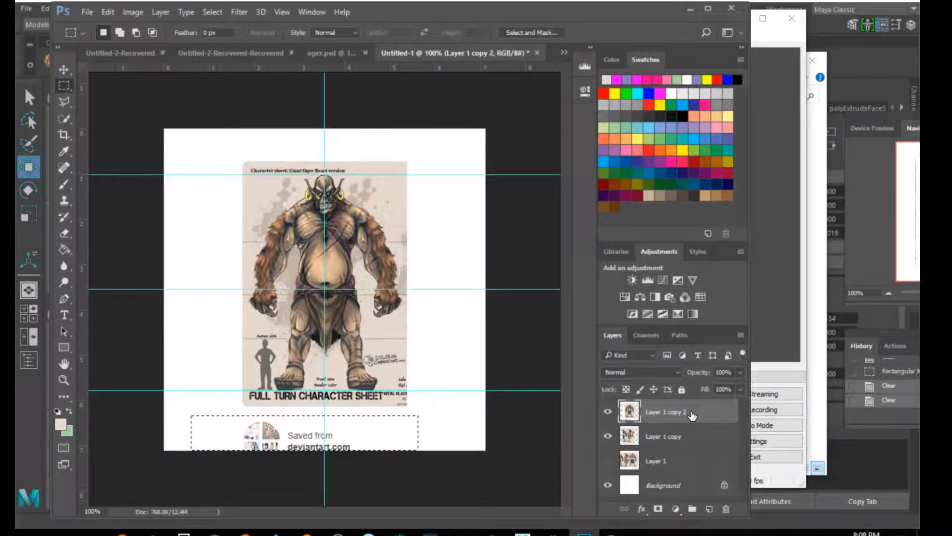
key(Delete)
click(484, 480)
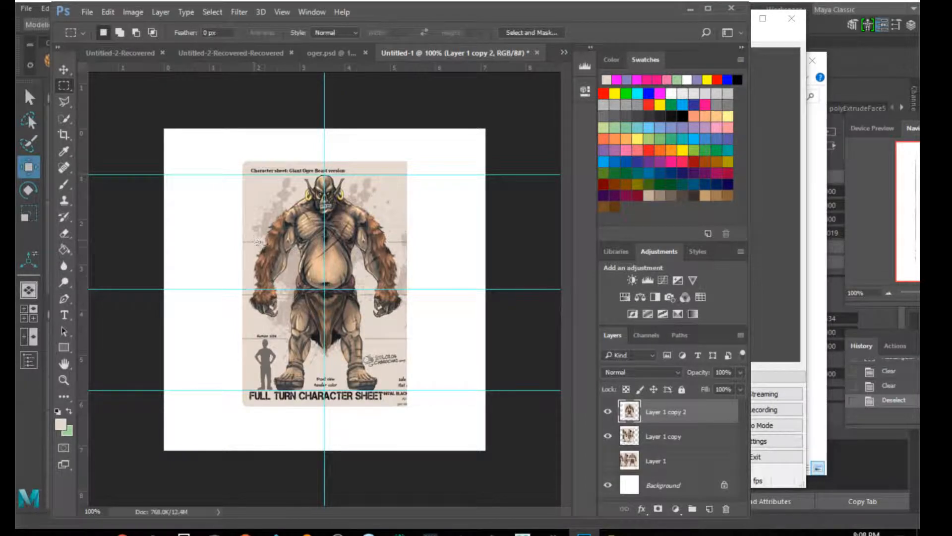
Switch to the oger.psd document and, with the Paint Bucket tool, sample the ogre's brown skin and the beige background as foreground colour
click(328, 54)
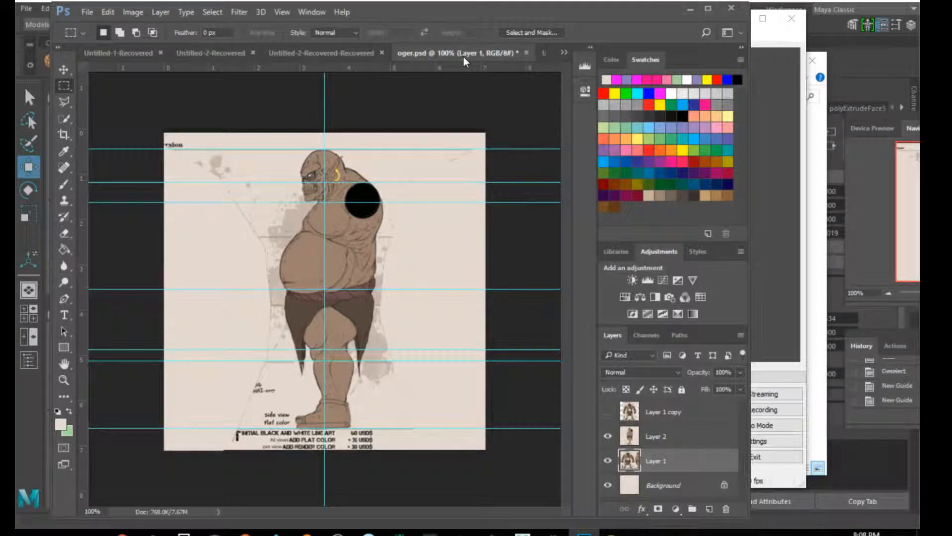
click(353, 56)
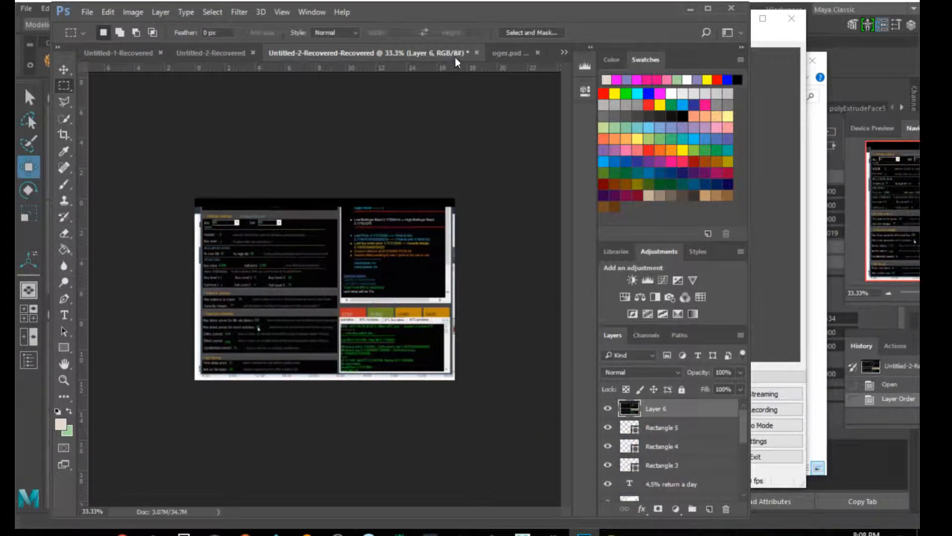
click(517, 54)
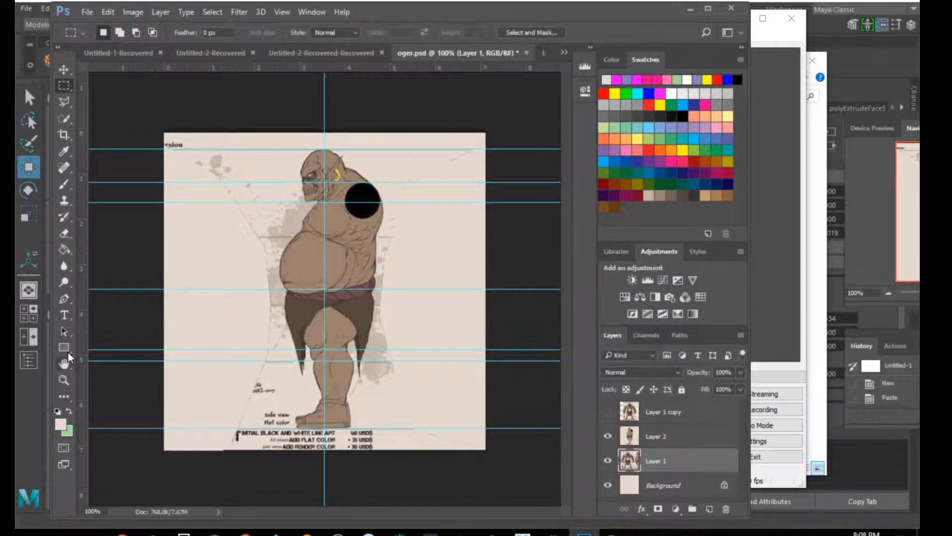
click(64, 250)
key(alt)
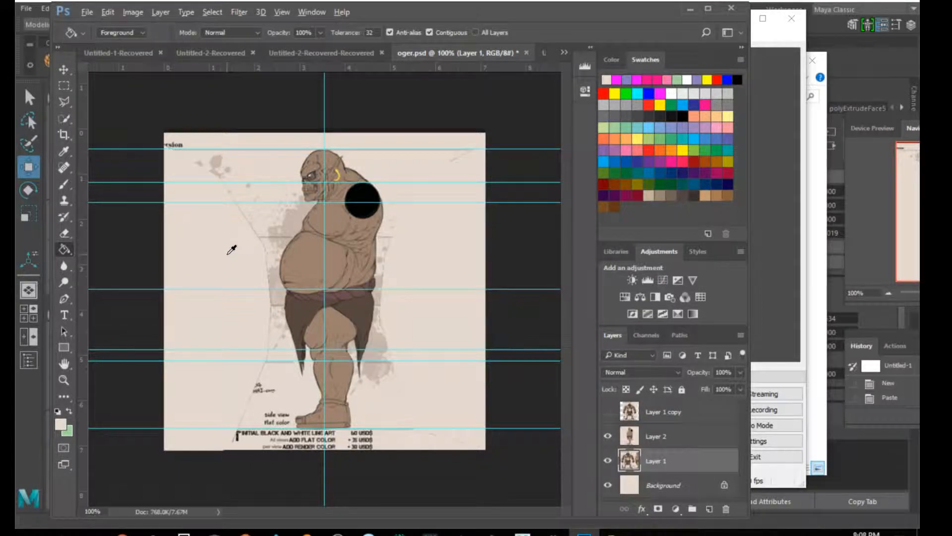
alt+drag(238, 238, 314, 261)
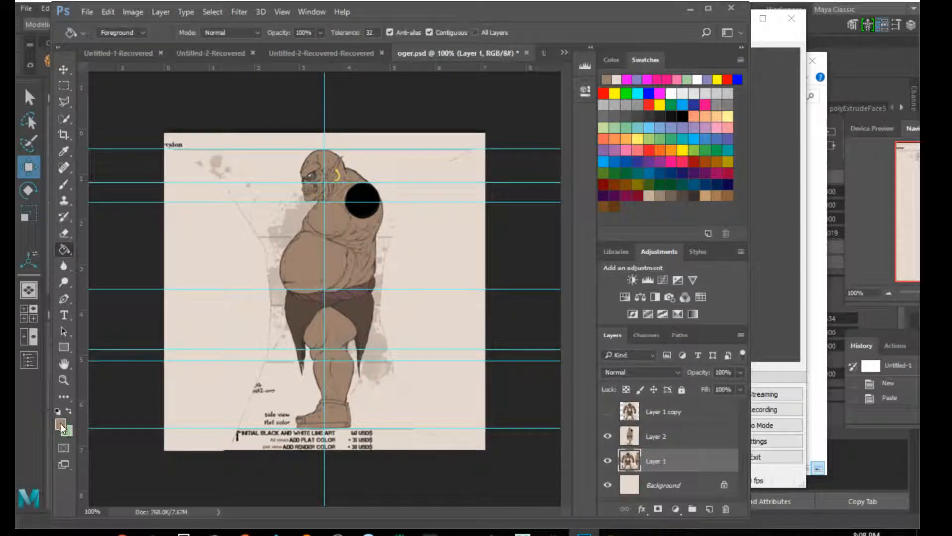
mouse_move(224, 269)
alt+mouse_down()
mouse_move(247, 254)
mouse_move(234, 257)
alt+mouse_up()
Try saving oger.psd as a PNG in the sourceimages folder of Maya week 4 character, and cancel the save
click(87, 12)
click(119, 151)
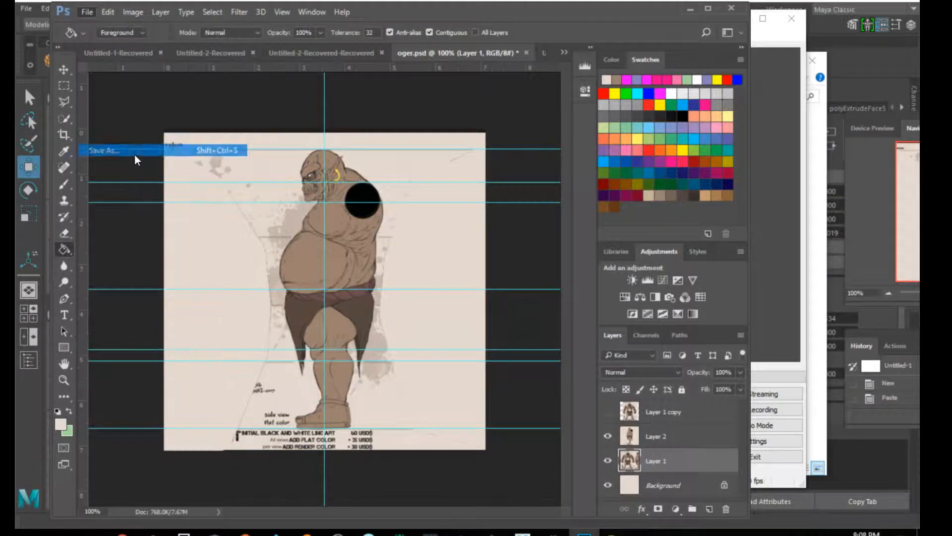
click(203, 347)
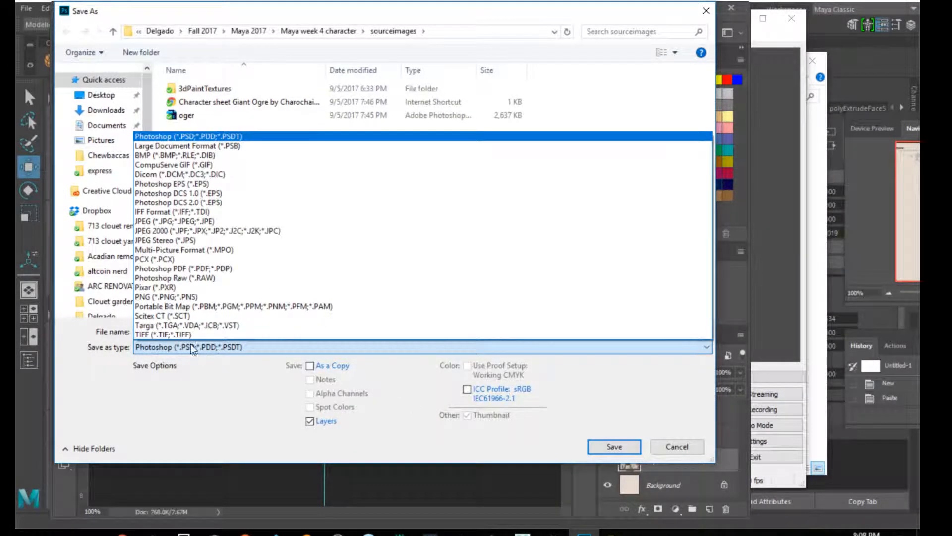
click(178, 297)
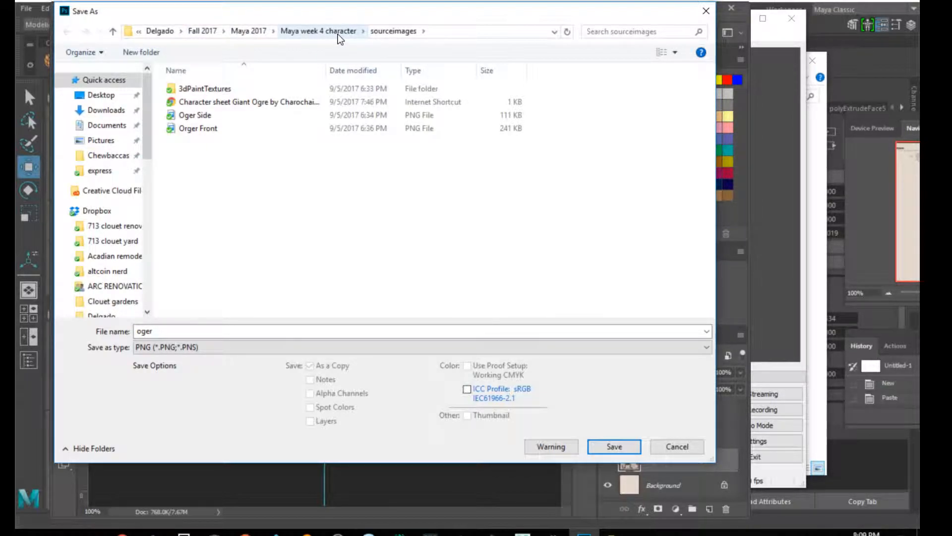
click(669, 449)
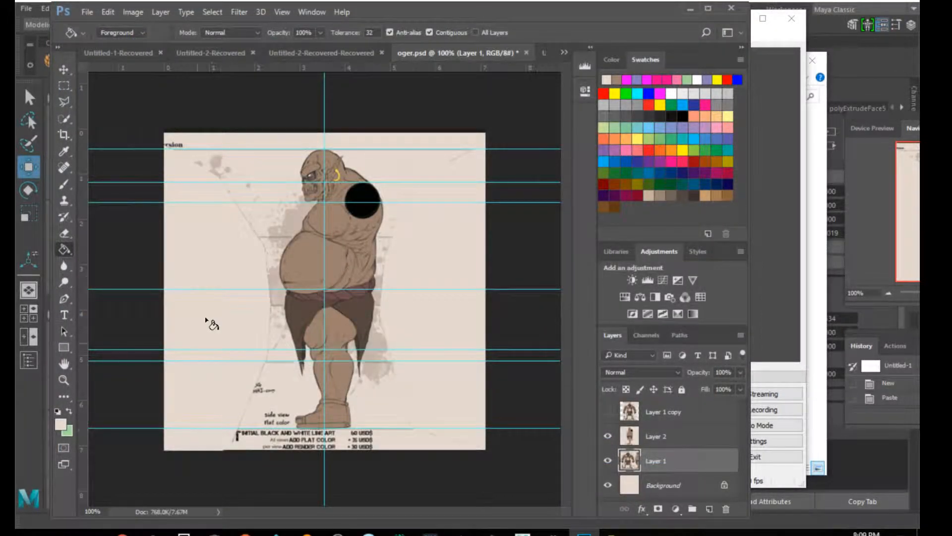
Switch to Maya, pick the Maya week 4 character folder as the project to set, and cancel
click(693, 10)
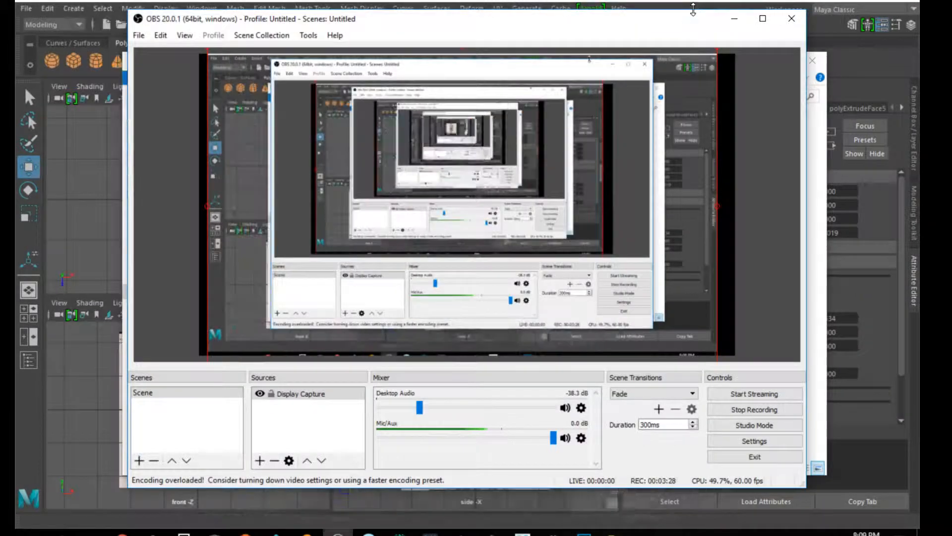
click(645, 6)
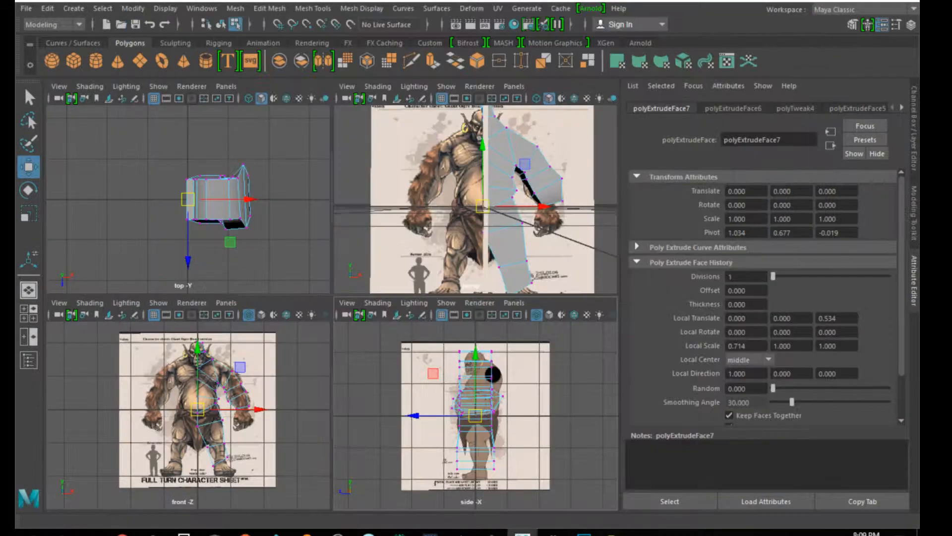
click(26, 9)
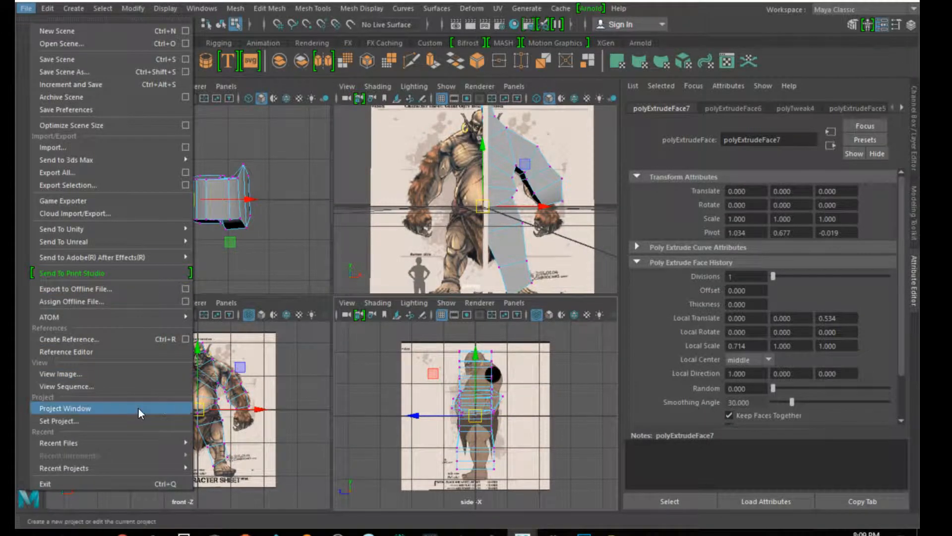
click(129, 422)
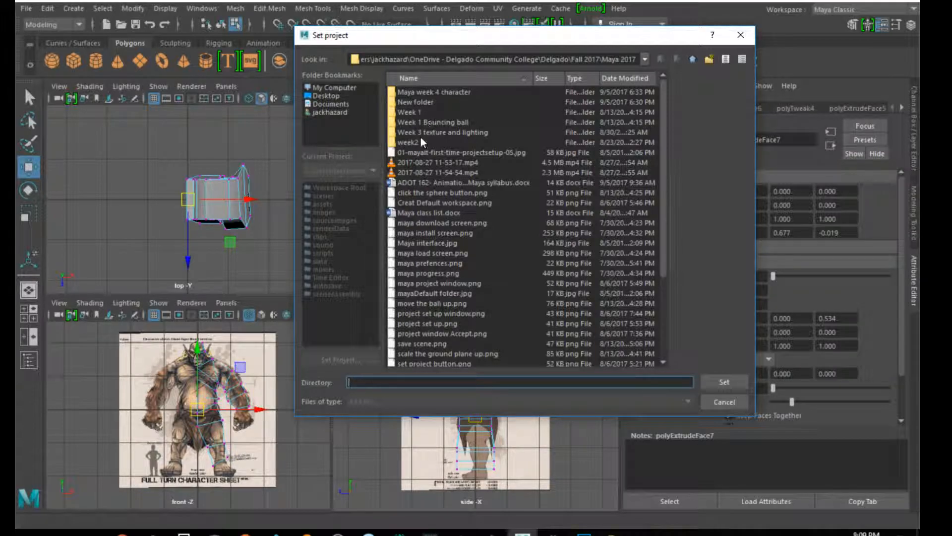
click(429, 93)
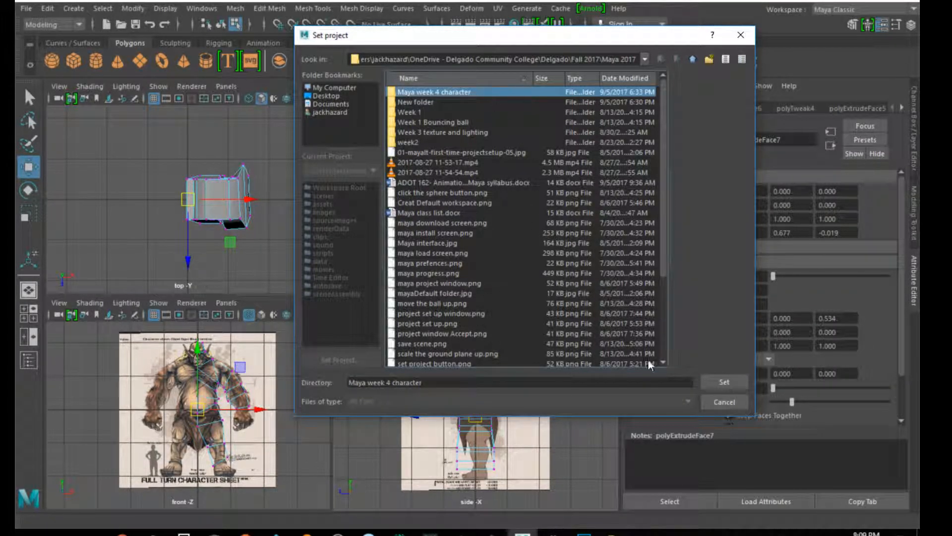
click(725, 402)
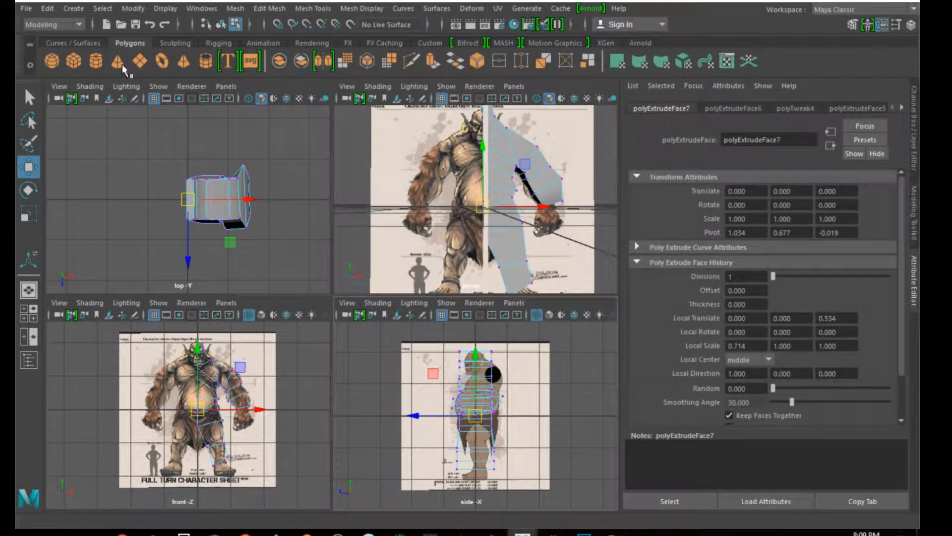
Open the Project Window and highlight the Source Images location to check where reference images belong
click(27, 8)
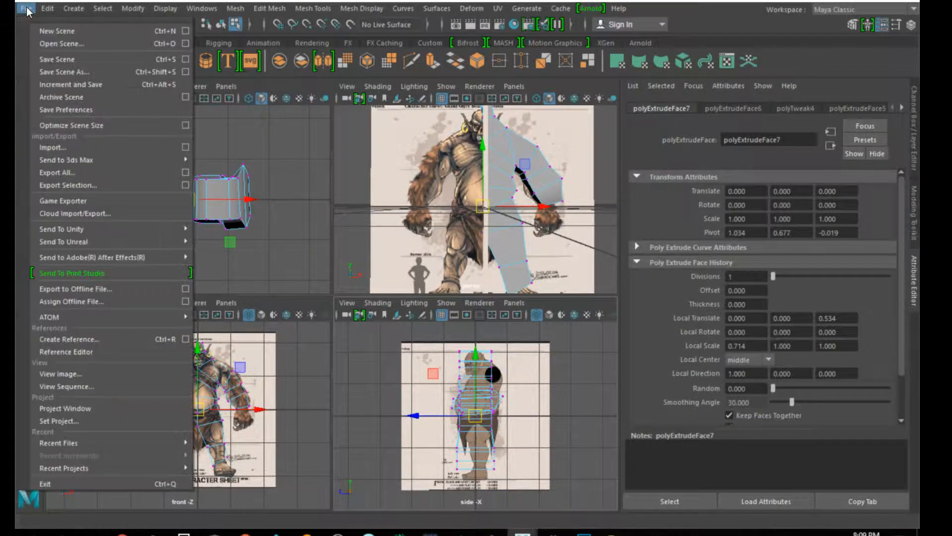
click(138, 408)
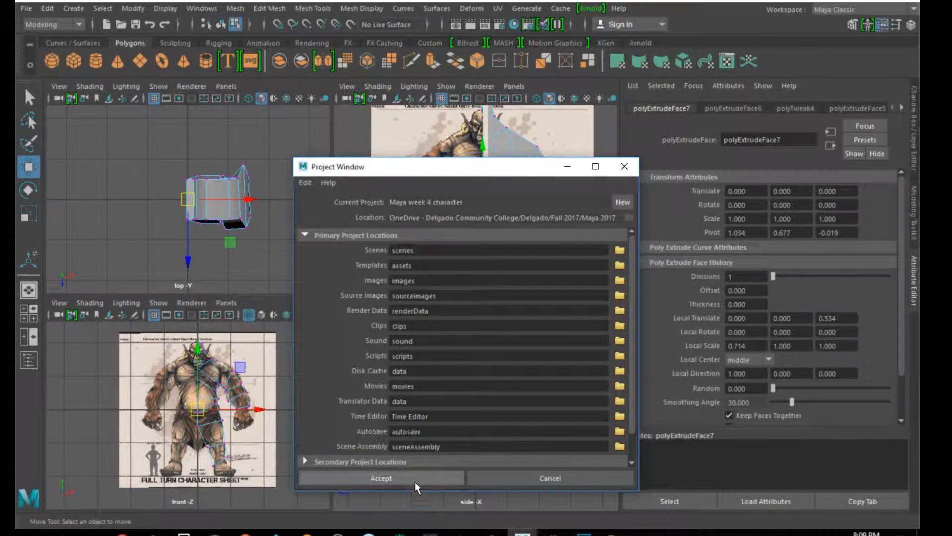
drag(440, 296, 385, 296)
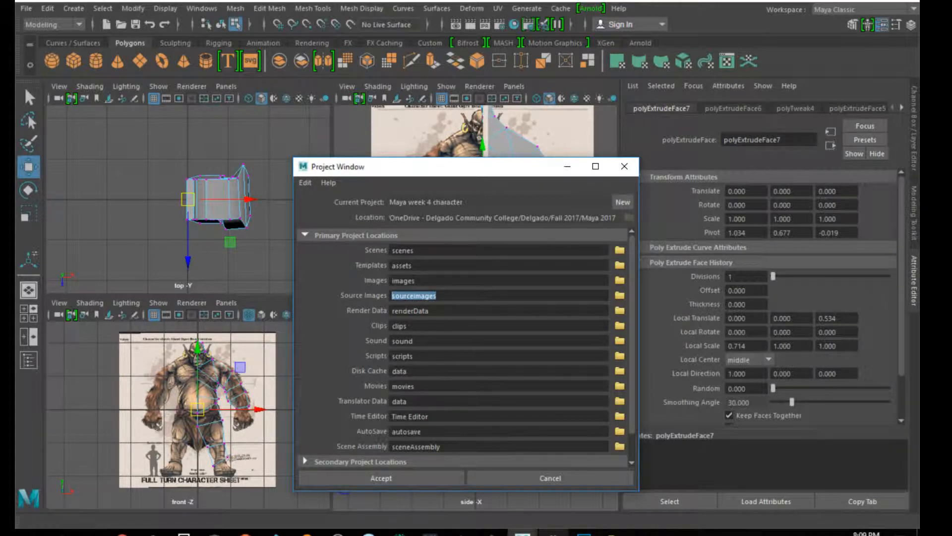
Check the save folder of oger.psd in Photoshop without saving, return to Maya and close the Project Window
click(584, 532)
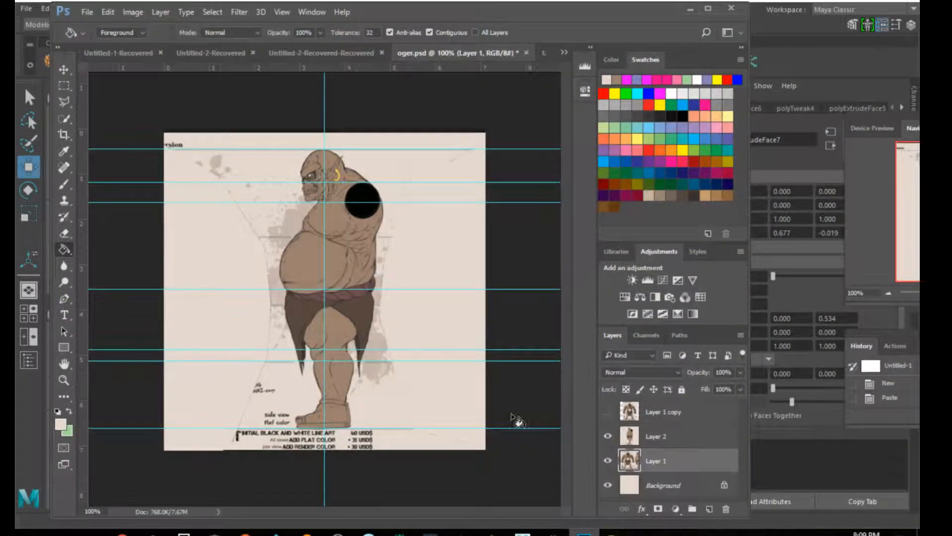
click(87, 12)
click(131, 151)
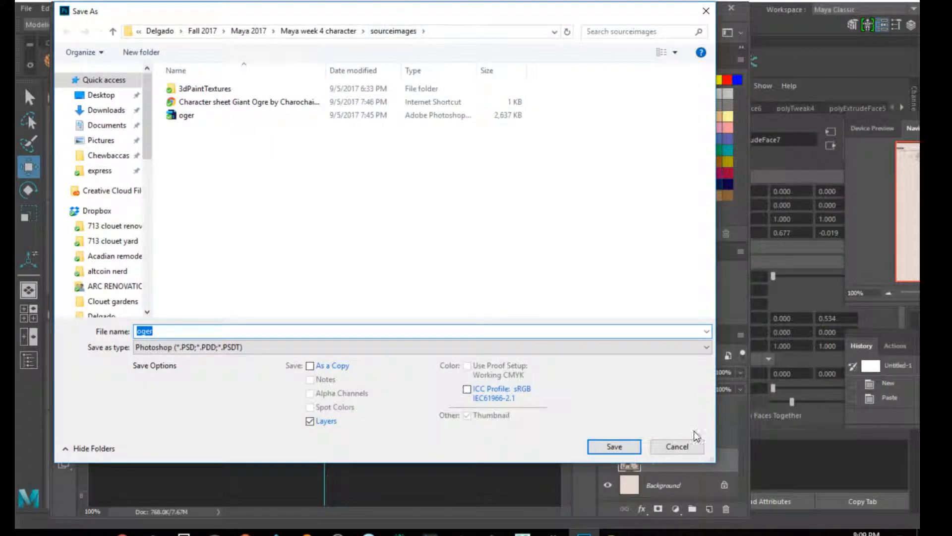
click(692, 445)
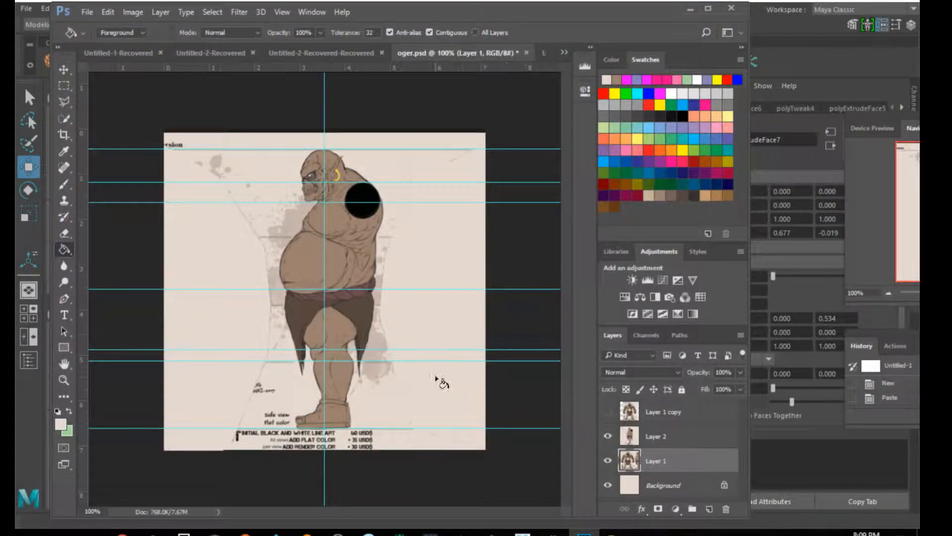
click(691, 9)
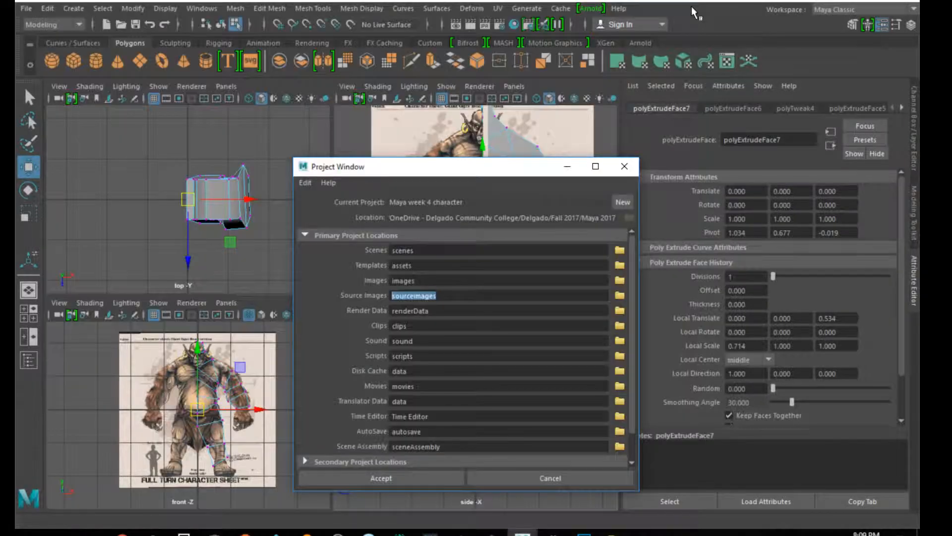
click(625, 166)
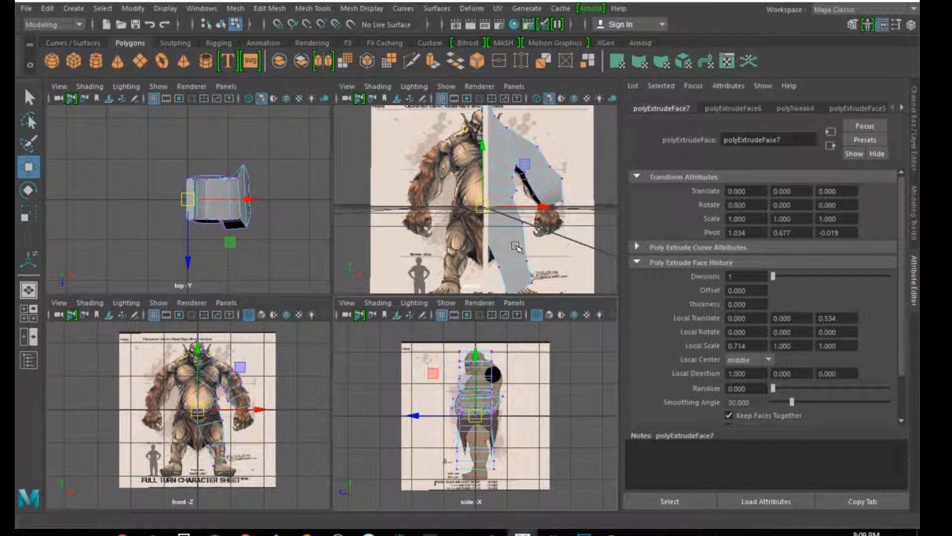
Inspect the half-ogre model in perspective, start a new scene without saving the current one, and show the four-view layout
key(space)
alt+drag(498, 241, 438, 361)
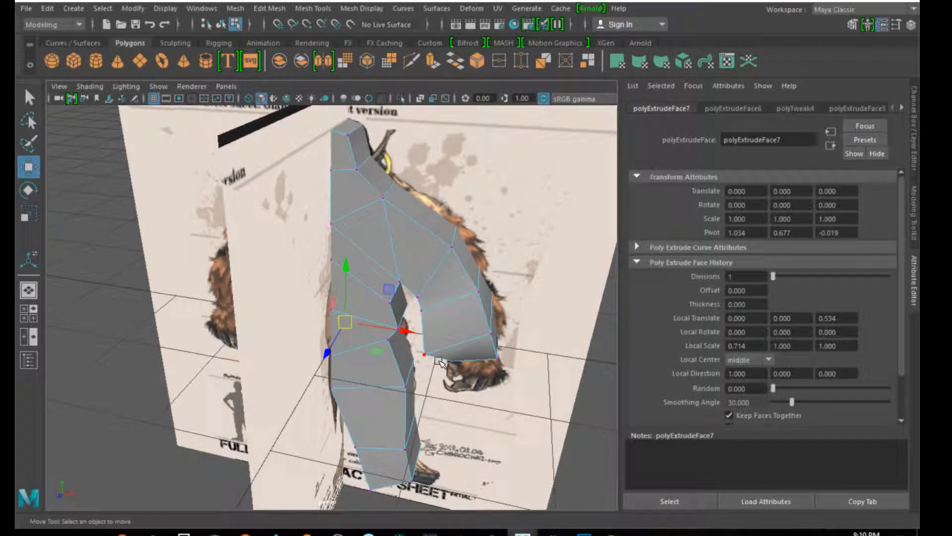
click(23, 9)
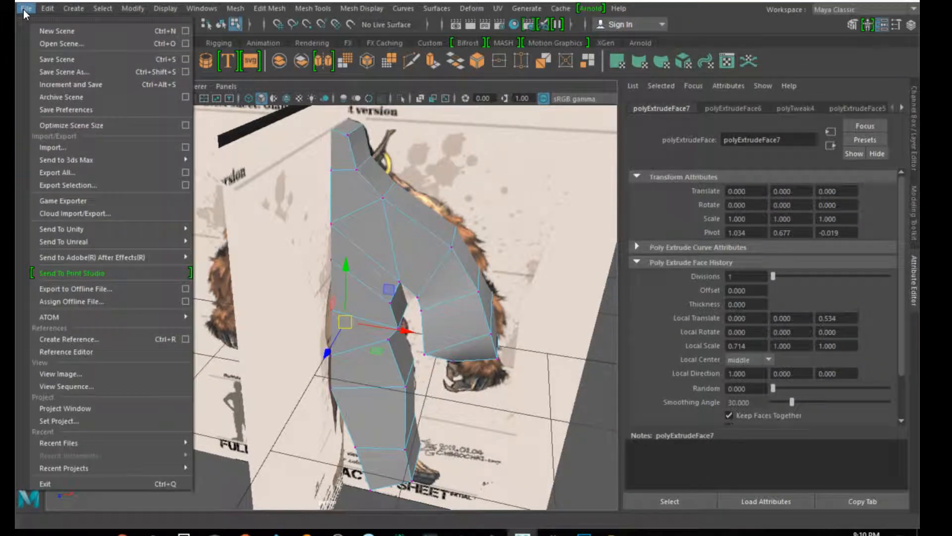
click(56, 29)
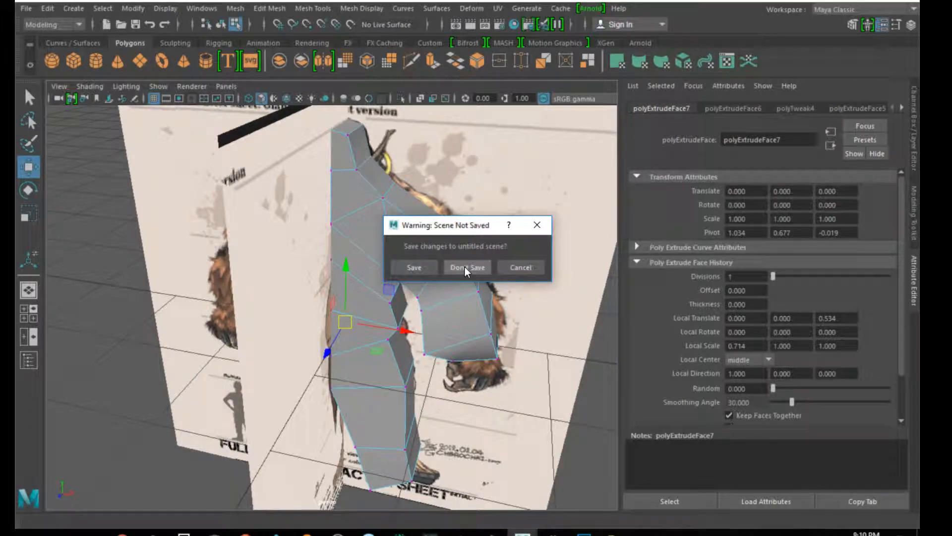
click(465, 267)
key(space)
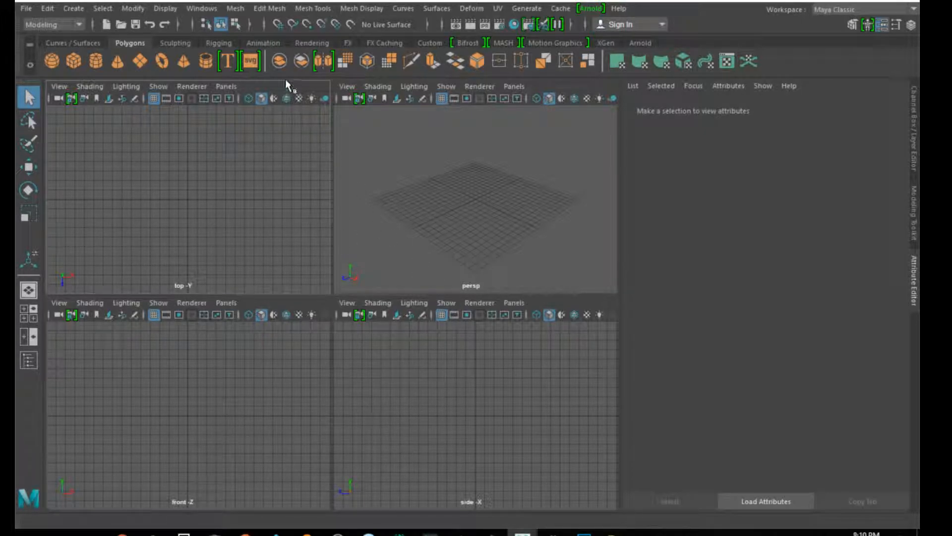
Show the Time Slider, hide it again, and review the remaining interface element options without changing them
click(401, 8)
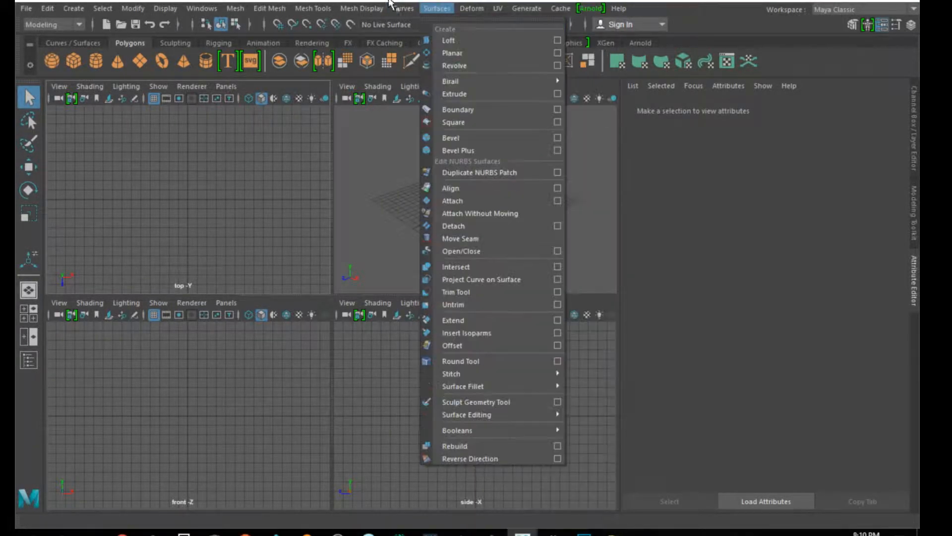
mouse_move(196, 10)
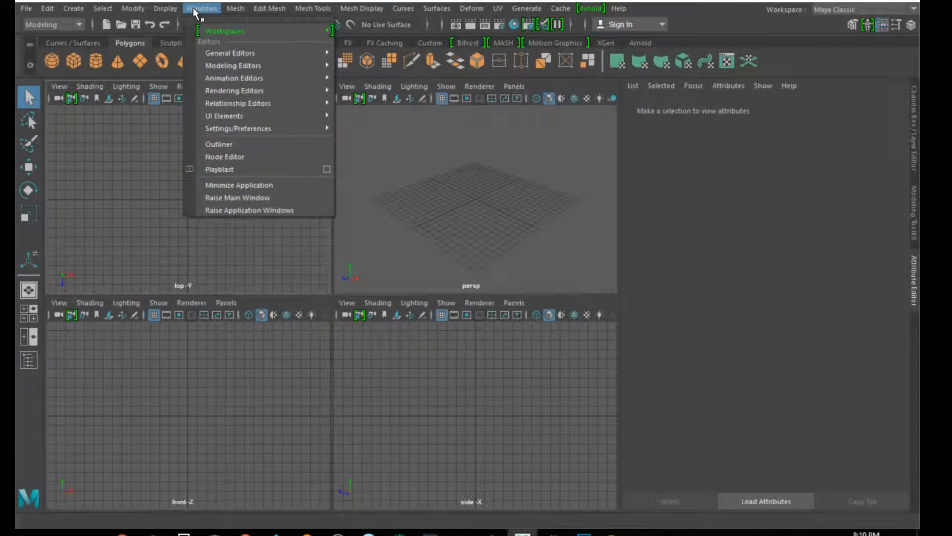
mouse_move(237, 117)
click(373, 149)
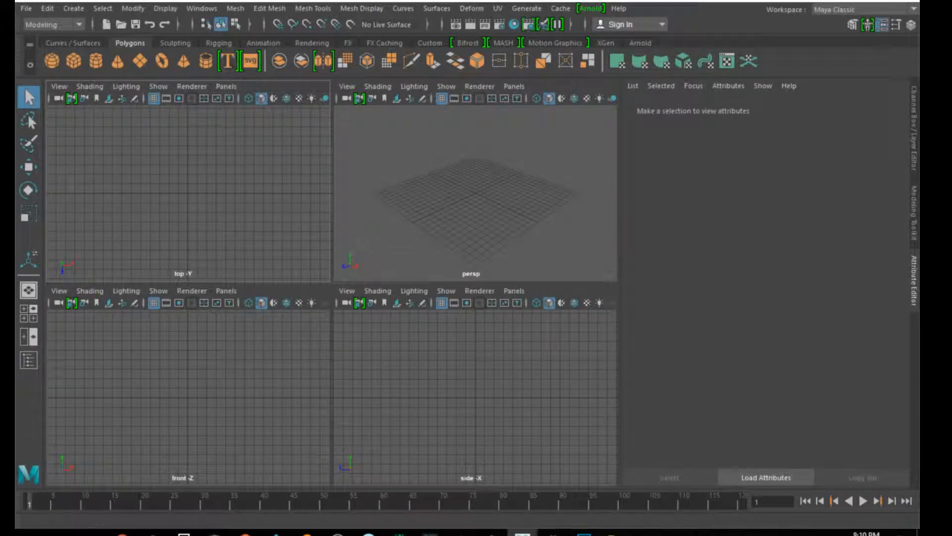
click(198, 9)
mouse_move(174, 10)
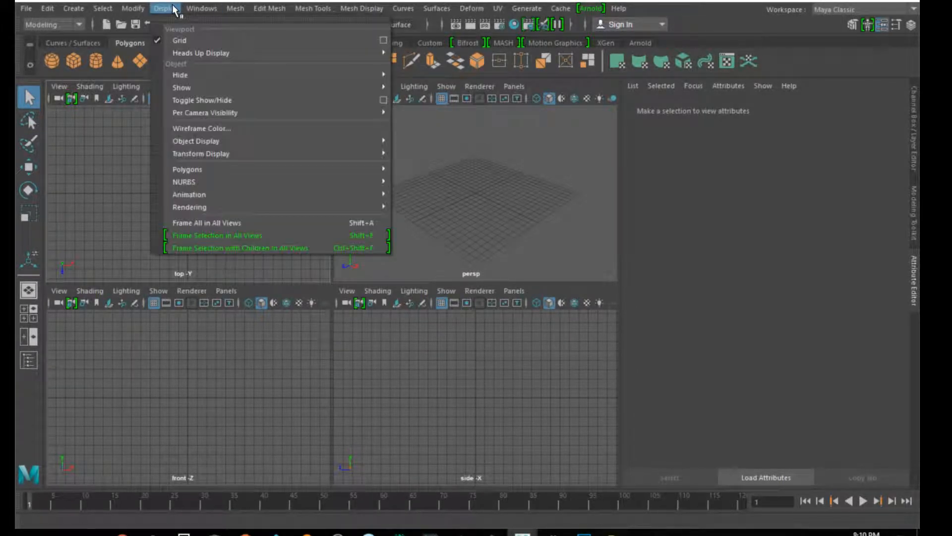
mouse_move(266, 127)
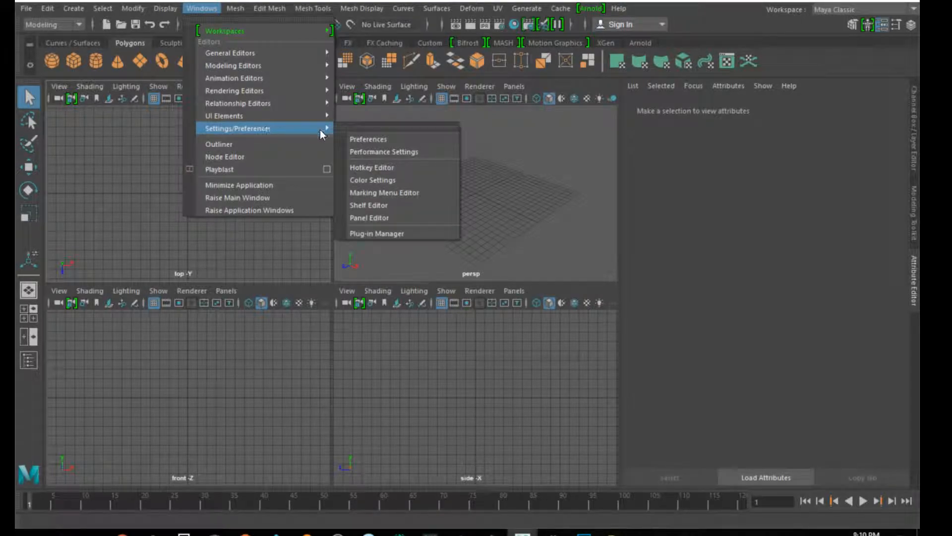
mouse_move(319, 119)
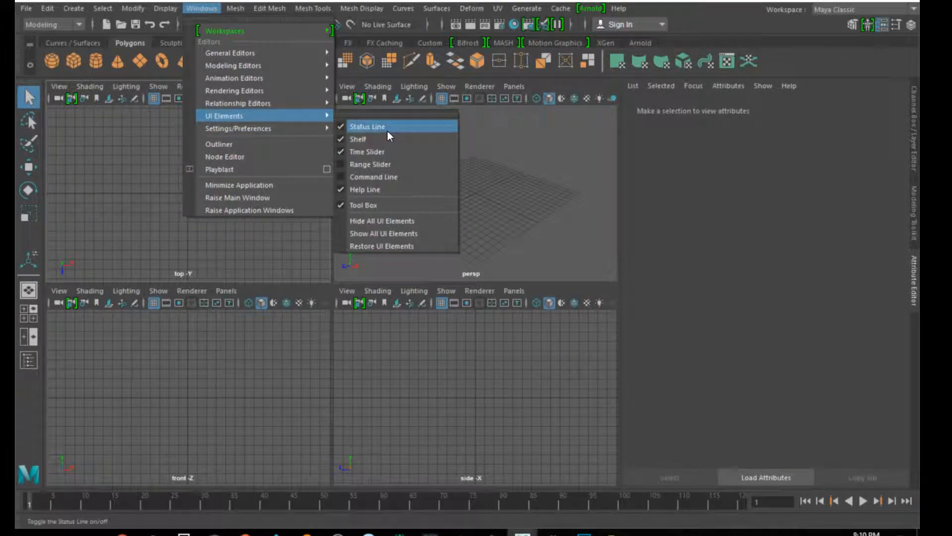
click(383, 152)
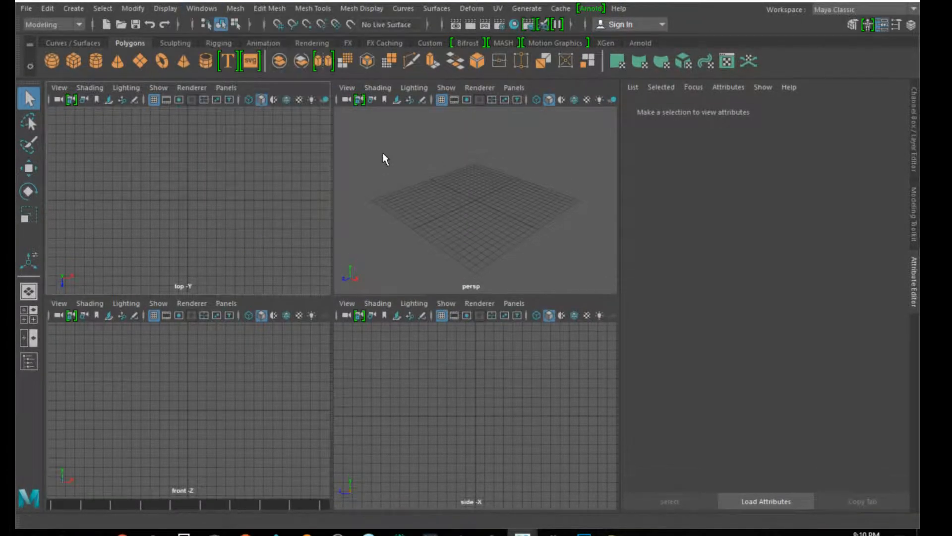
click(208, 10)
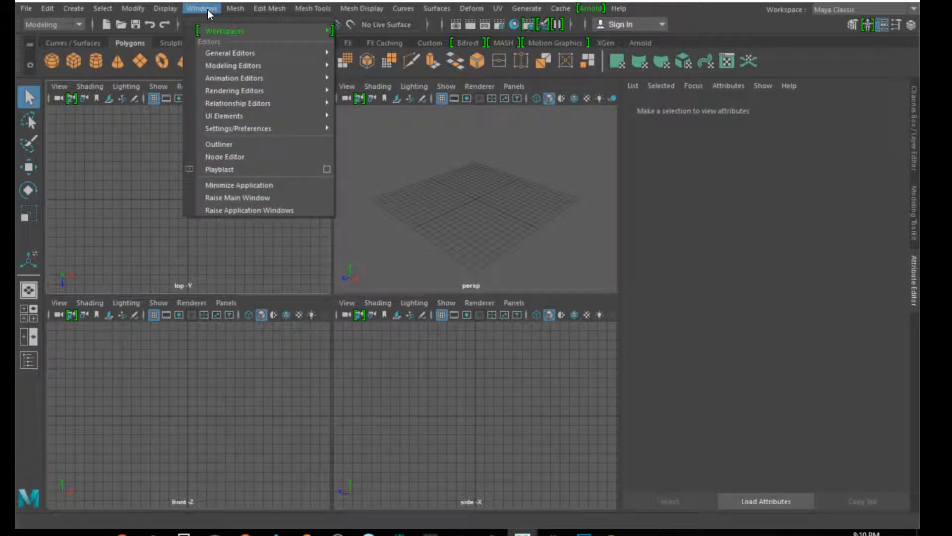
mouse_move(263, 116)
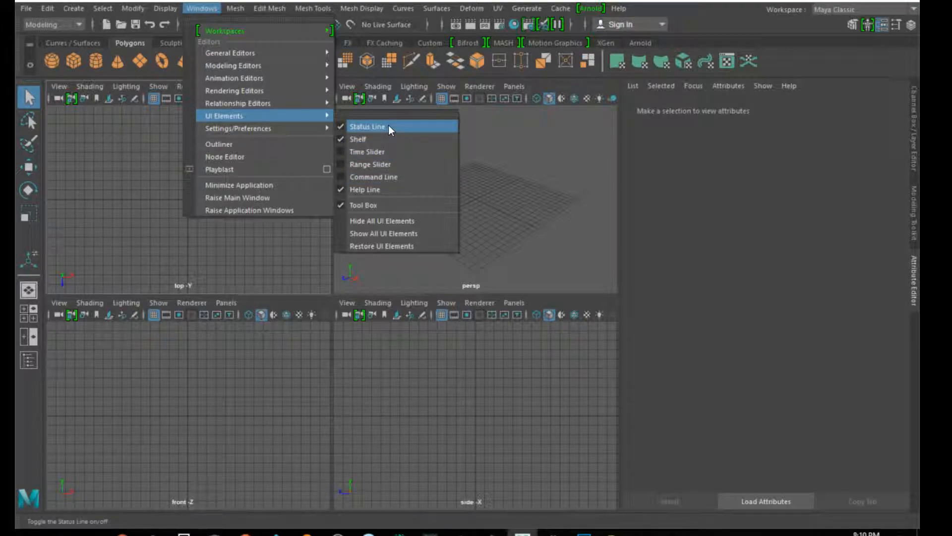
click(249, 417)
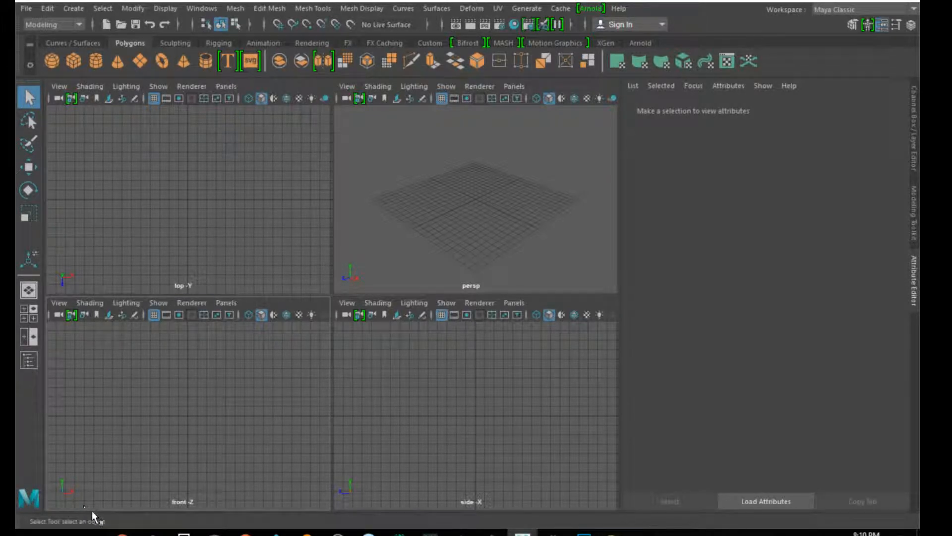
click(352, 304)
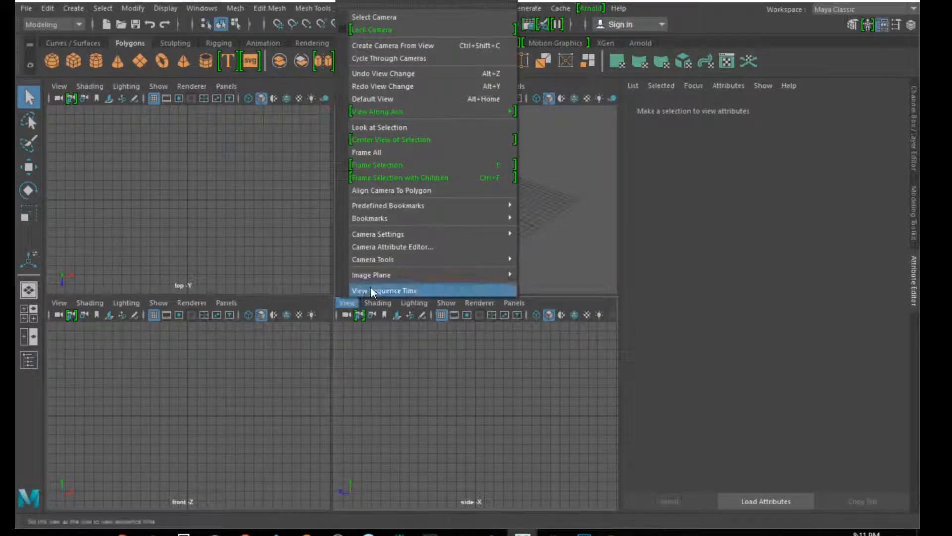
mouse_move(381, 276)
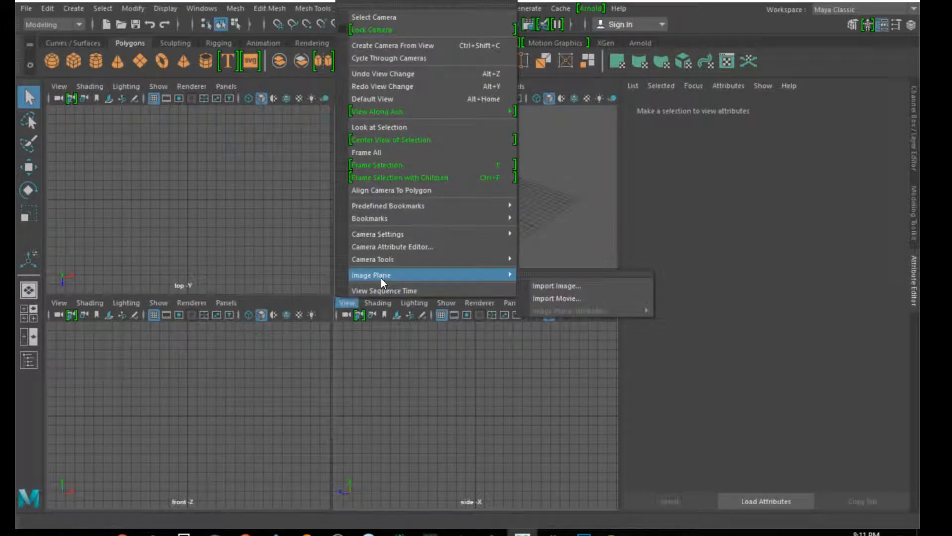
click(566, 289)
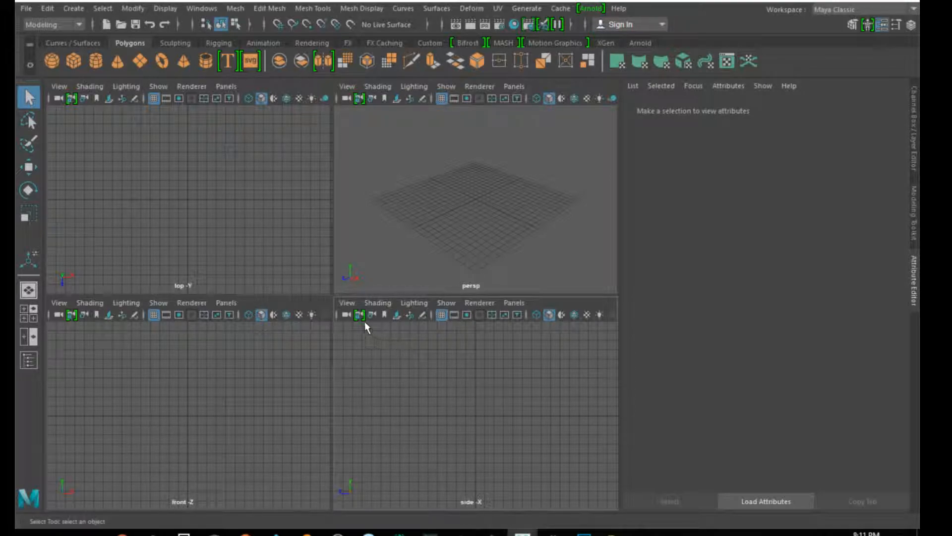
Import Oger Side.png from the sourceimages folder as an image plane in the side view
click(348, 306)
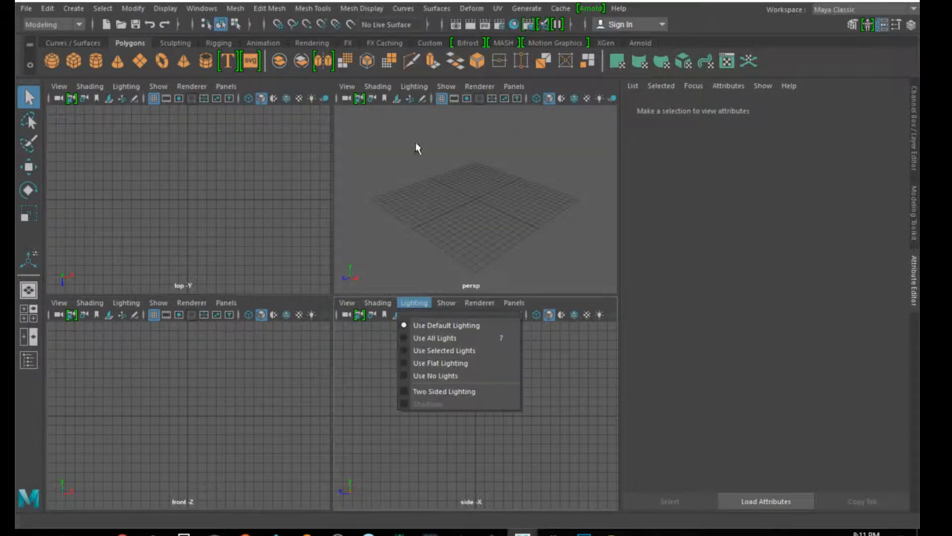
mouse_move(346, 303)
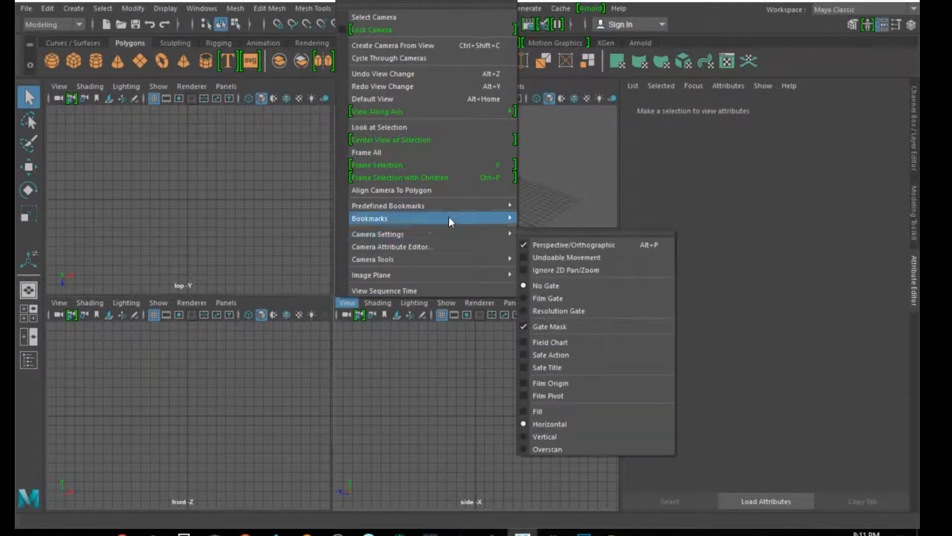
mouse_move(445, 274)
click(546, 285)
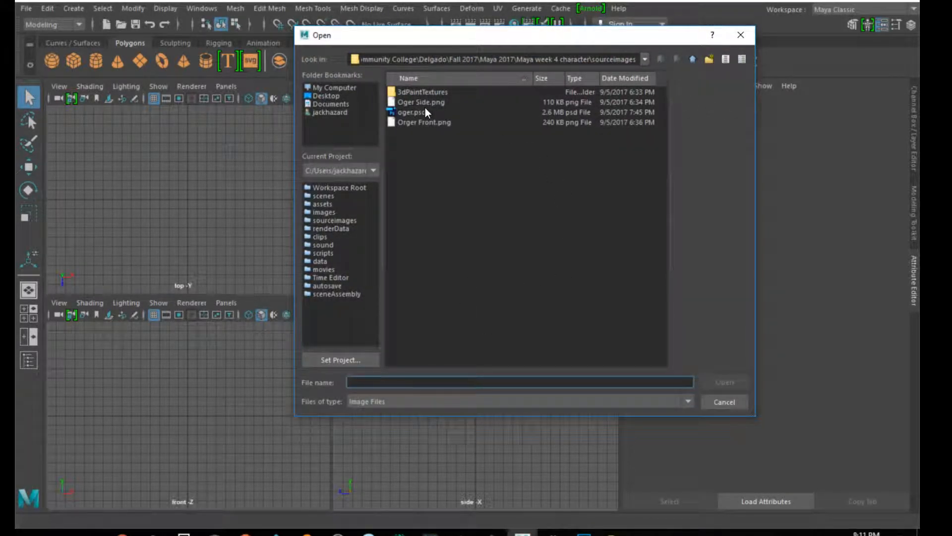
click(409, 102)
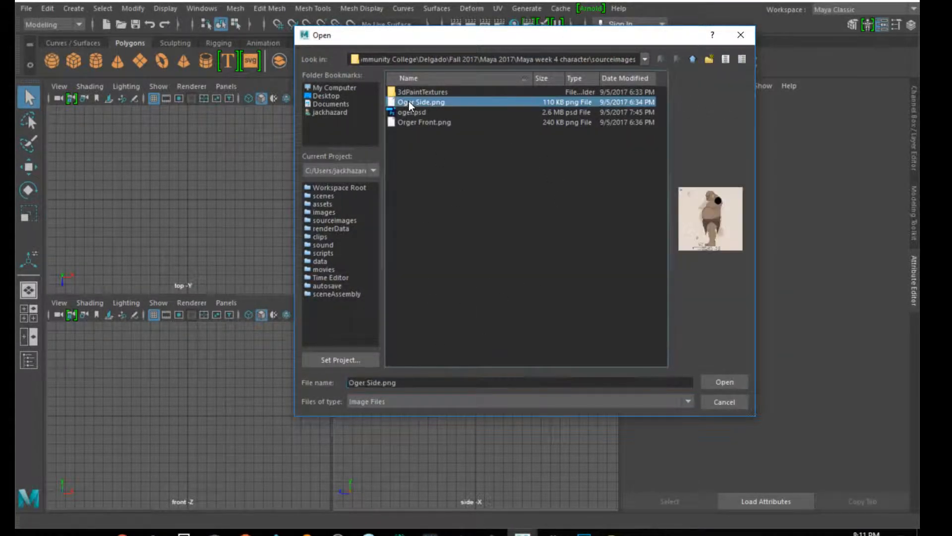
click(725, 382)
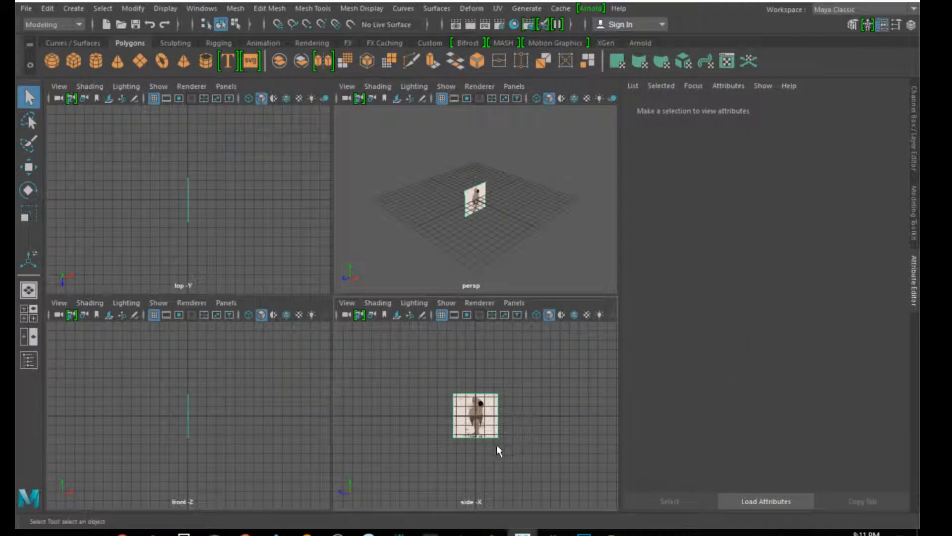
scroll(487, 428, up, 8)
scroll(487, 427, down, 4)
scroll(481, 197, up, 7)
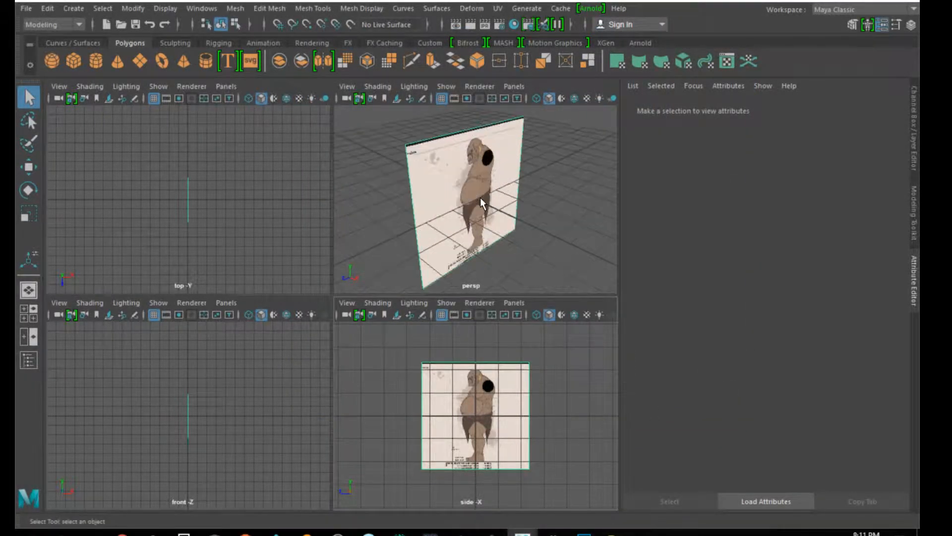
Import Orger Front.png from the sourceimages folder as an image plane in the front view
click(60, 304)
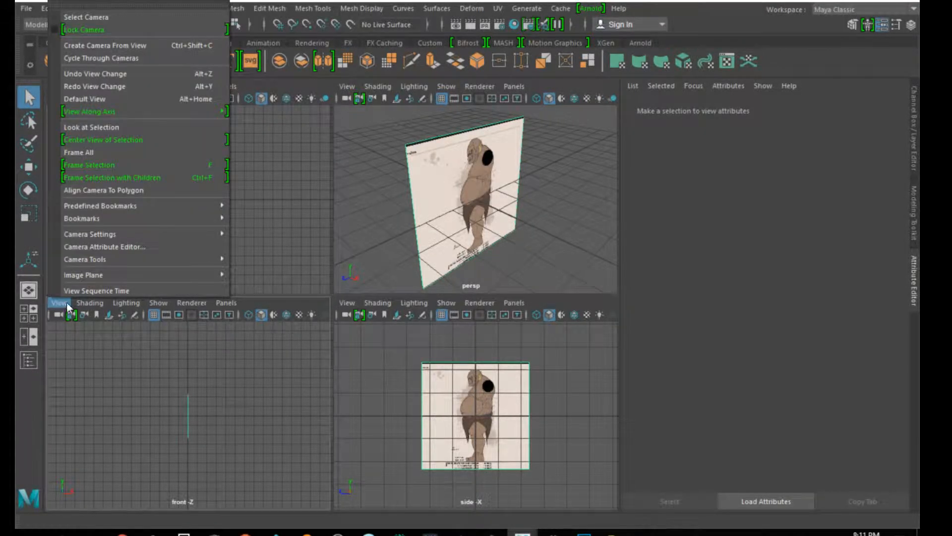
mouse_move(139, 275)
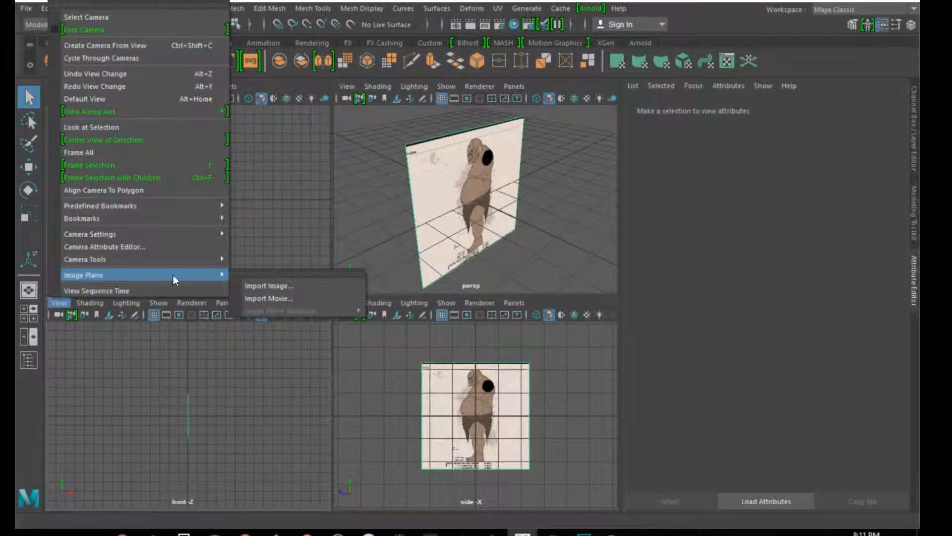
click(304, 289)
click(418, 123)
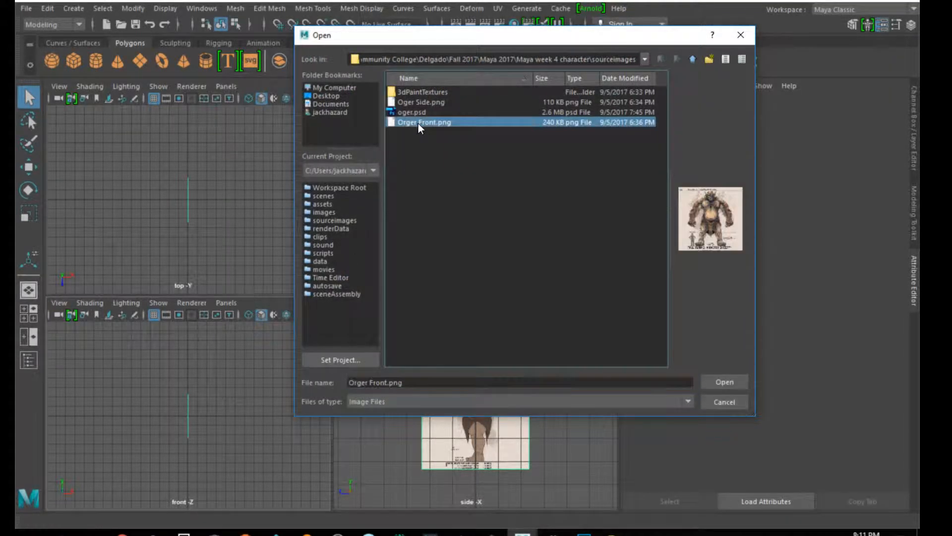
click(725, 381)
Examine how the front and side ogre image planes line up across the front, perspective and side views
scroll(145, 406, up, 6)
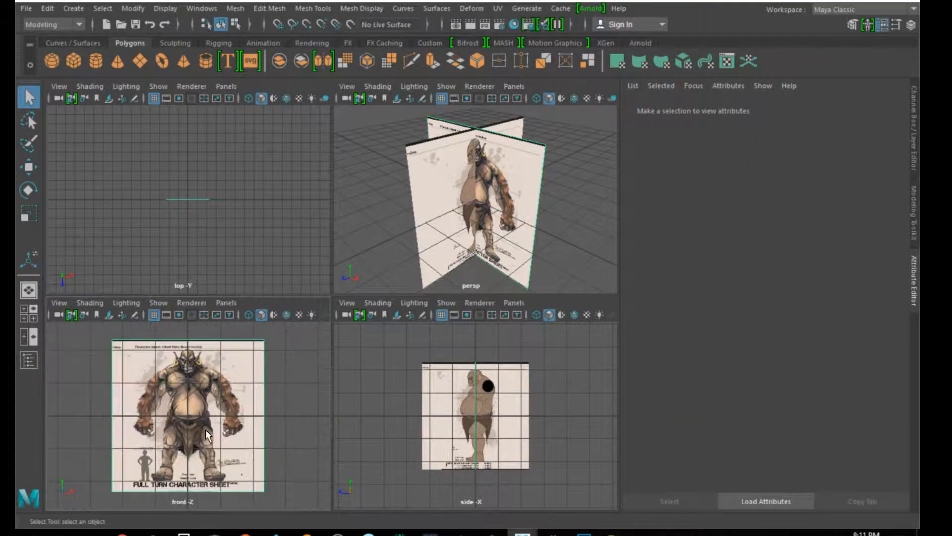
scroll(198, 218, up, 4)
scroll(199, 214, up, 2)
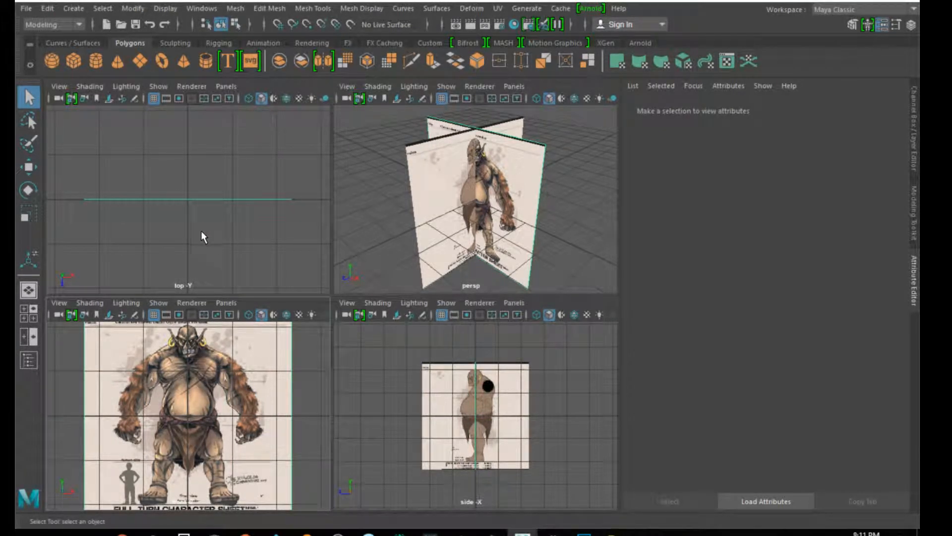
scroll(488, 198, up, 5)
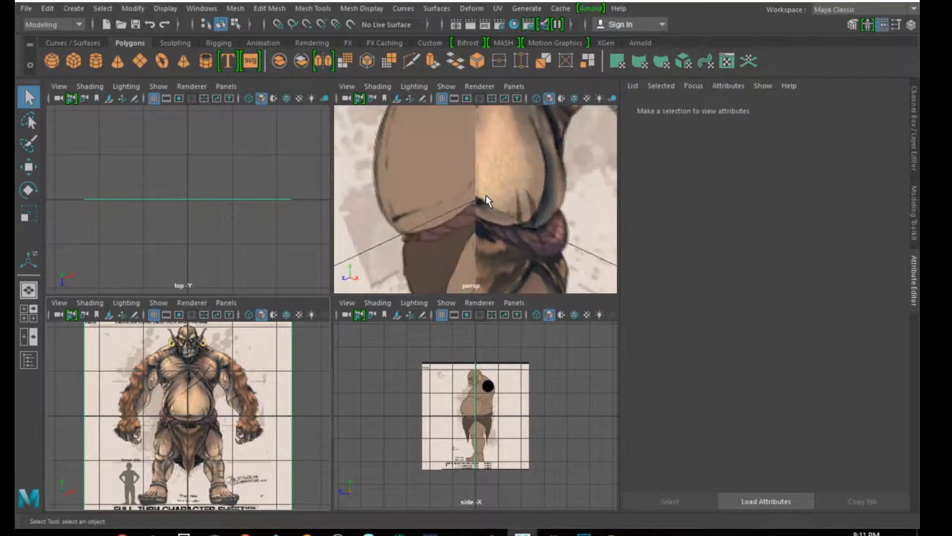
scroll(484, 198, down, 2)
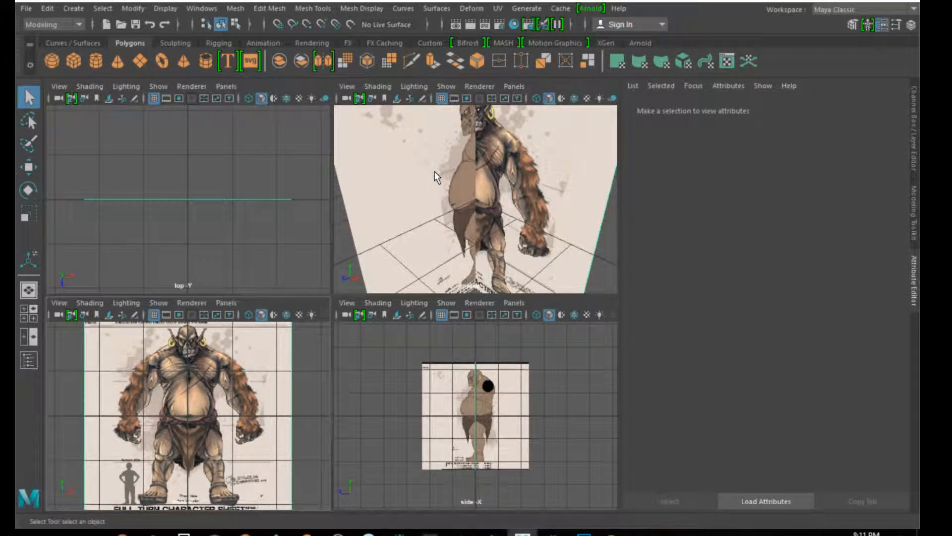
scroll(504, 197, down, 3)
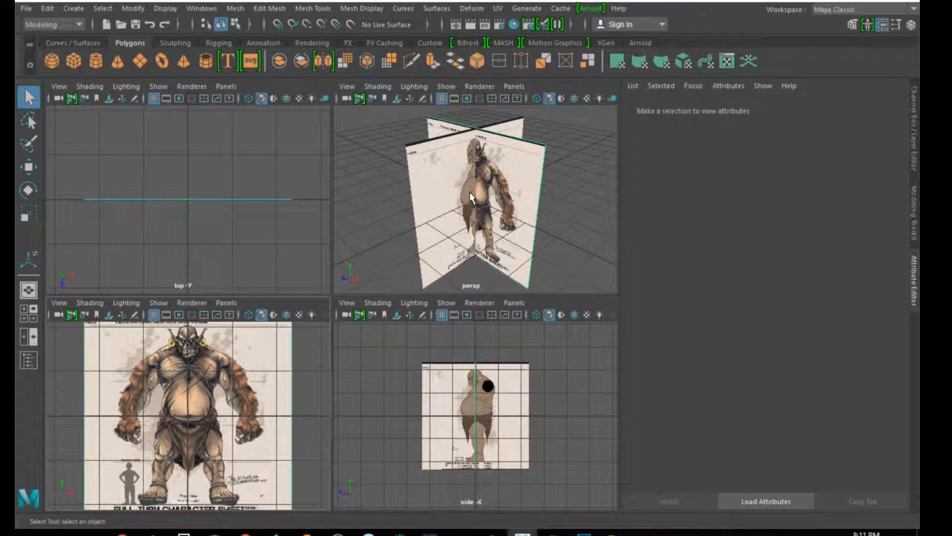
scroll(443, 423, up, 2)
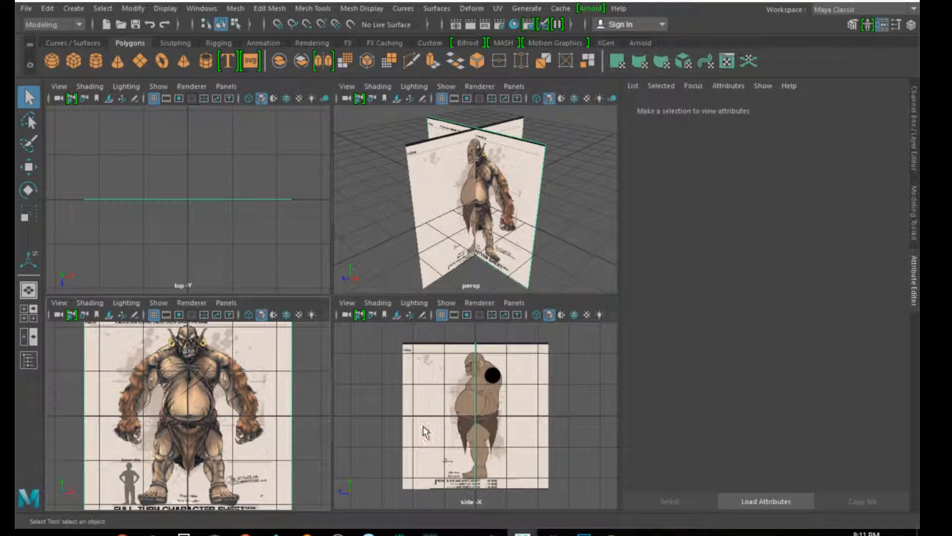
scroll(468, 444, up, 2)
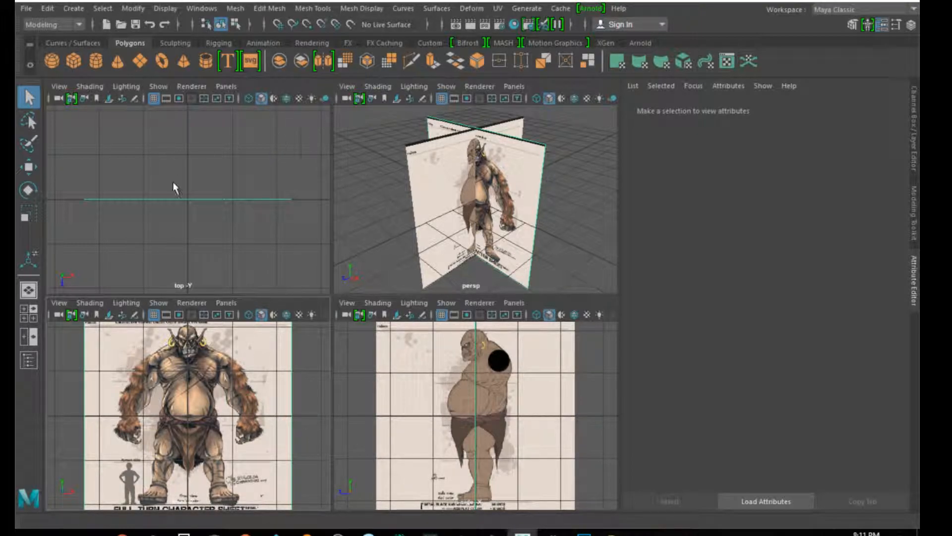
Create a polygon cube at the origin and put it in face selection mode for moving
click(74, 61)
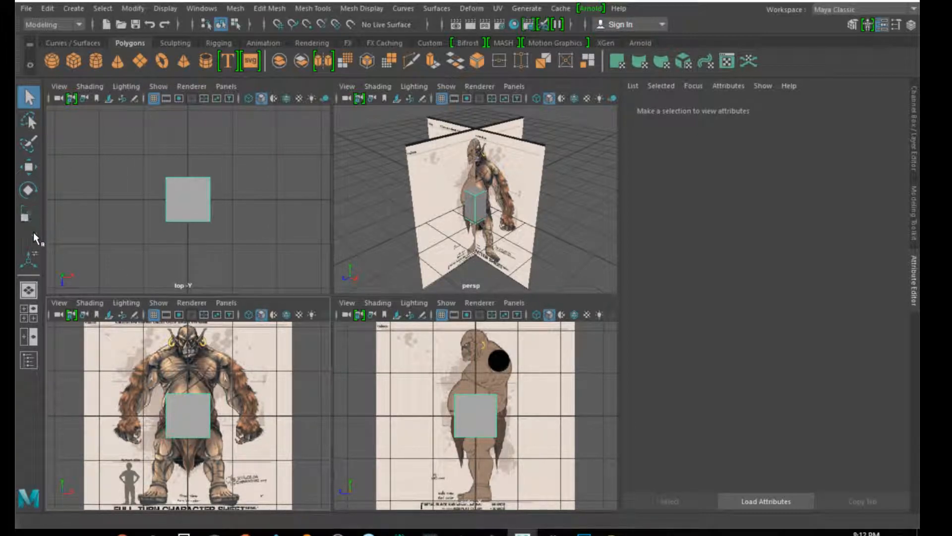
click(29, 169)
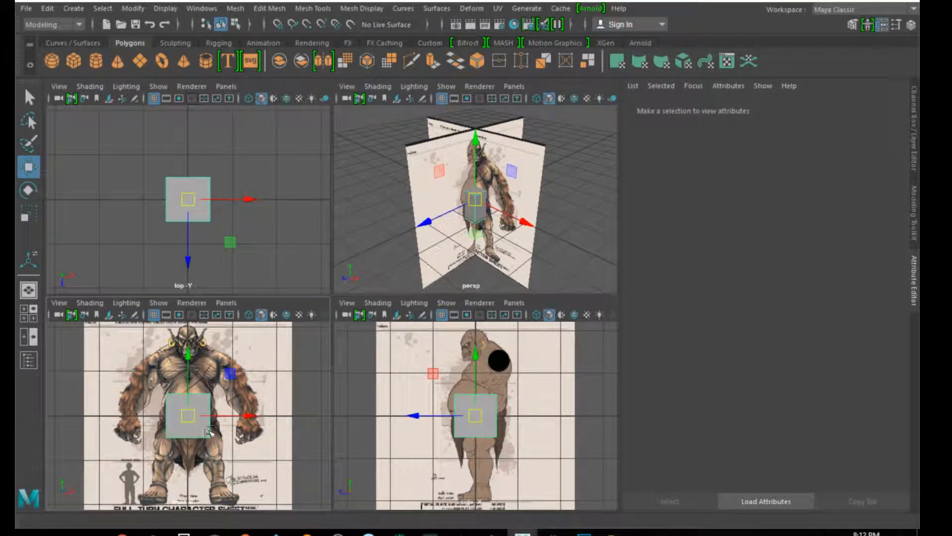
right_click(196, 440)
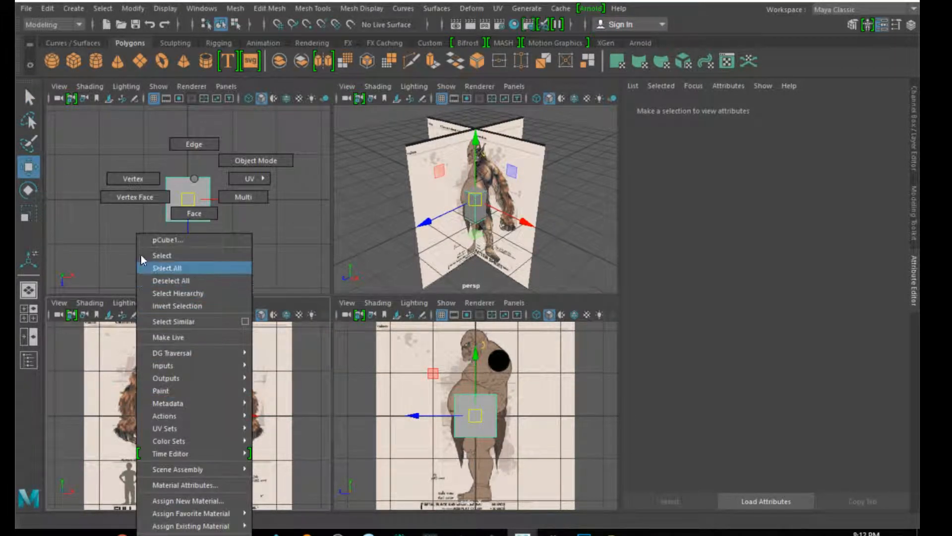
right_drag(199, 144, 200, 213)
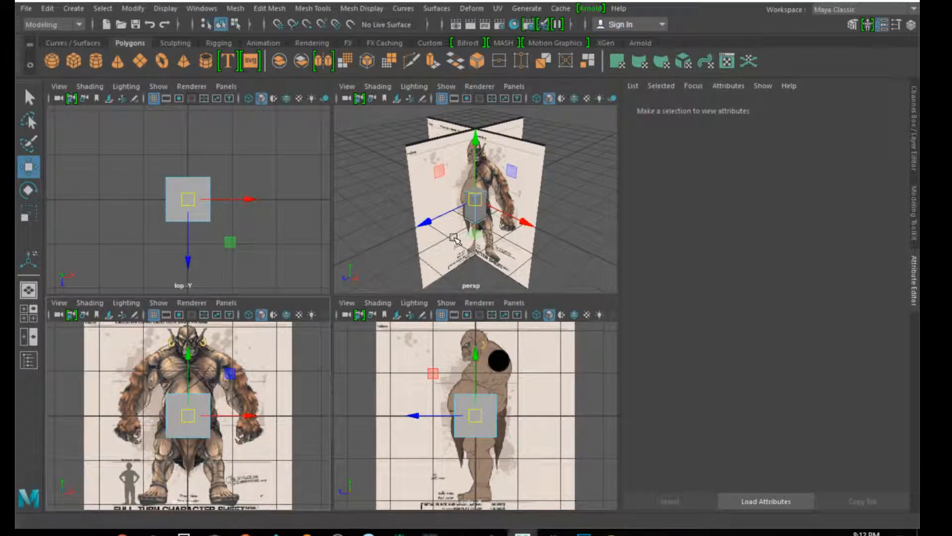
Delete the cube's side face on the negative X side so the half-body mesh is open there
alt+drag(378, 262, 505, 247)
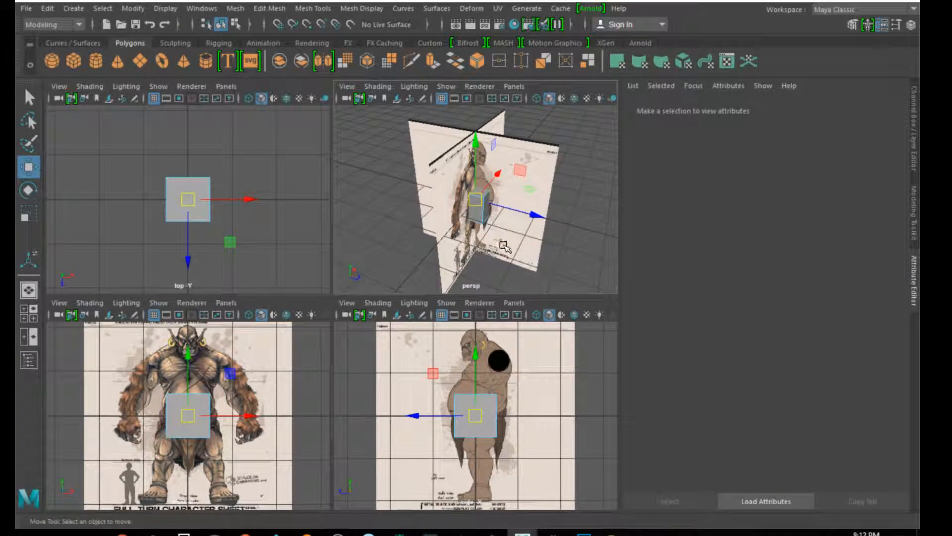
click(477, 216)
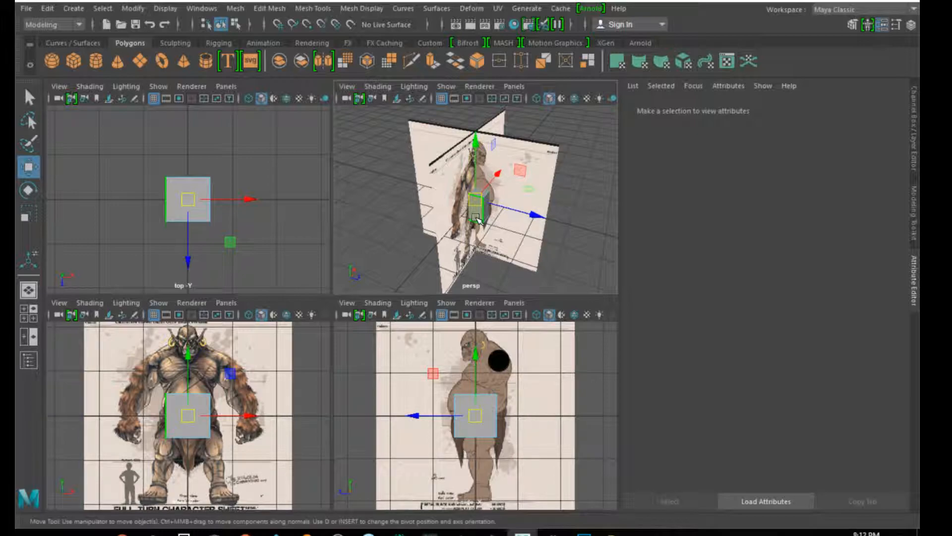
right_click(477, 219)
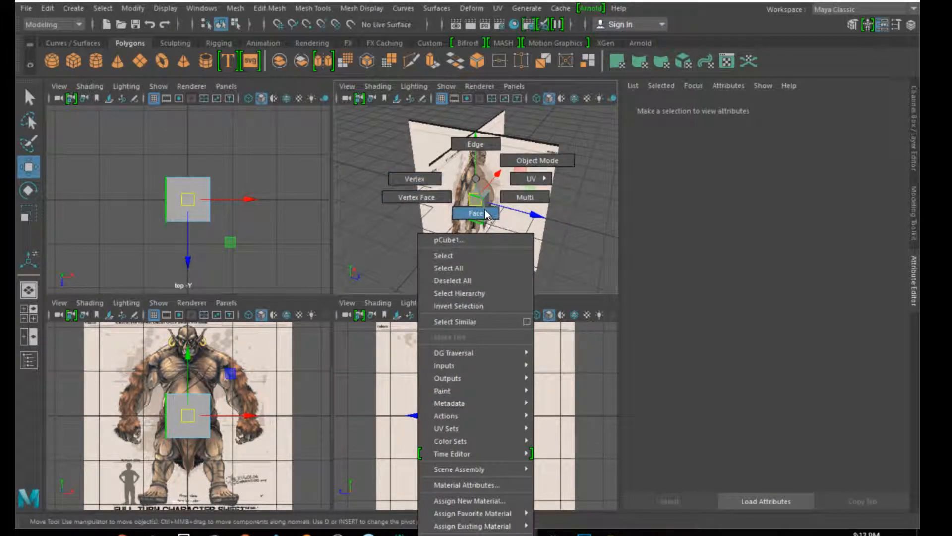
click(476, 214)
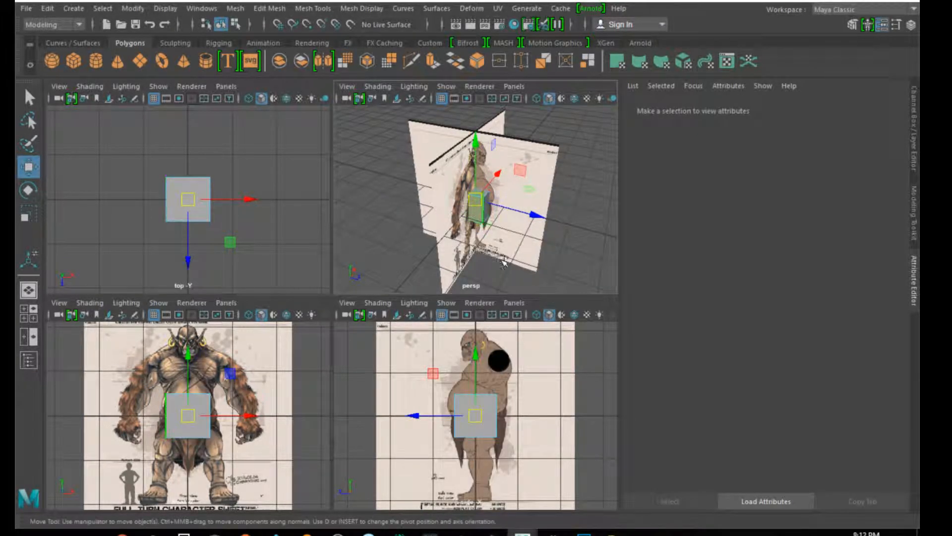
click(479, 215)
key(Delete)
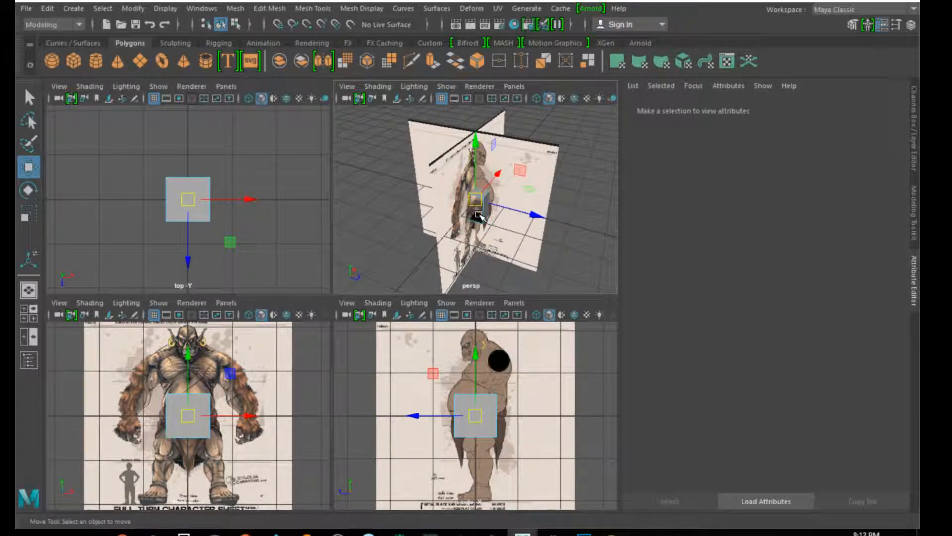
Switch the cube to vertex mode and shift the vertices of its open side slightly inward along X in the front view
scroll(479, 215, up, 5)
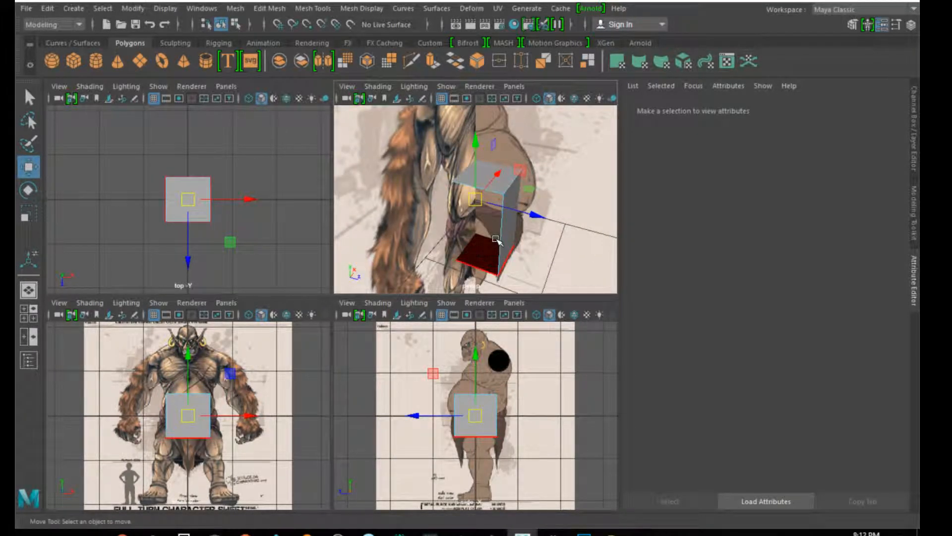
right_click(180, 431)
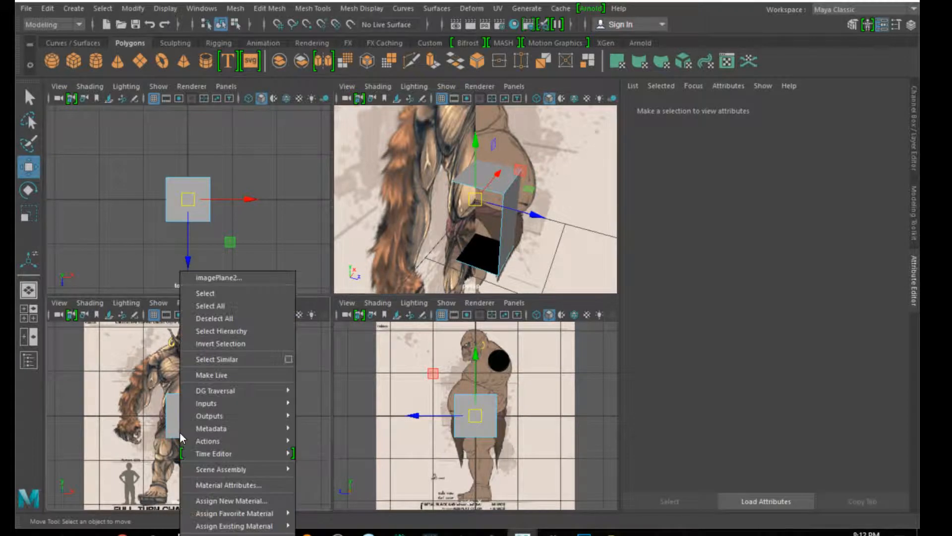
right_click(170, 422)
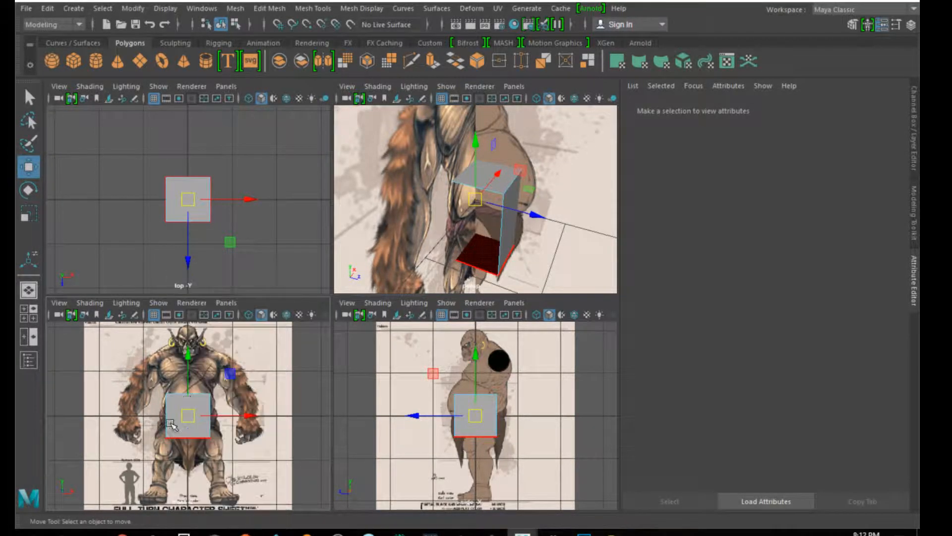
right_click(499, 180)
right_drag(500, 187, 500, 189)
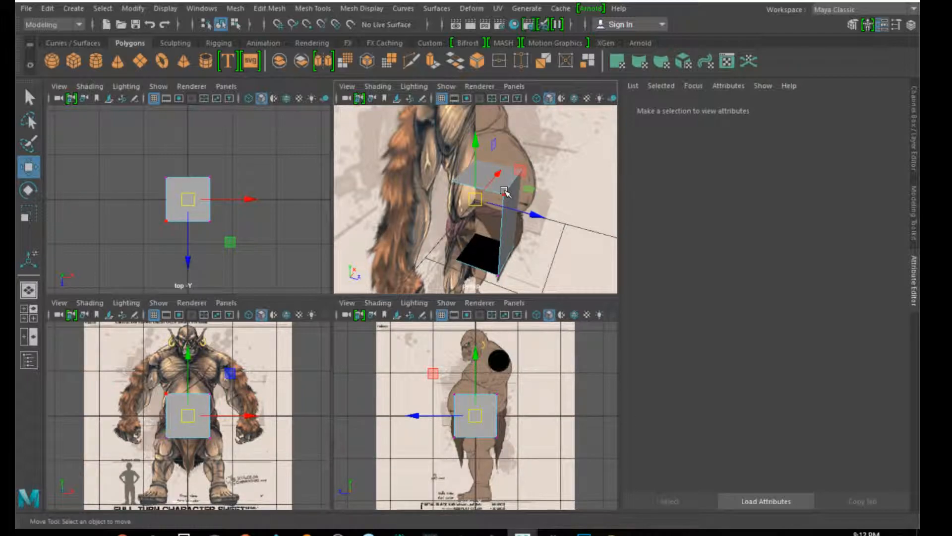
right_click(261, 364)
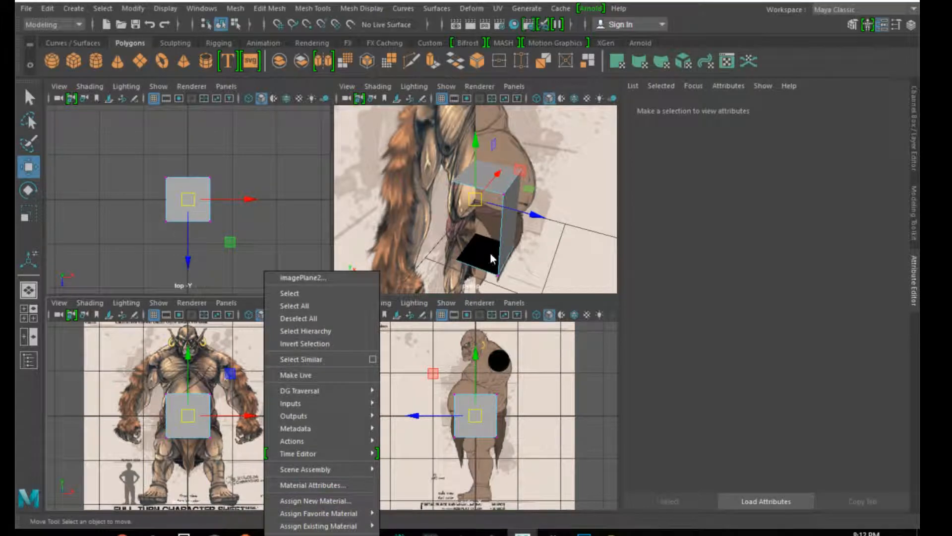
click(502, 182)
right_drag(503, 186, 455, 185)
drag(143, 377, 174, 463)
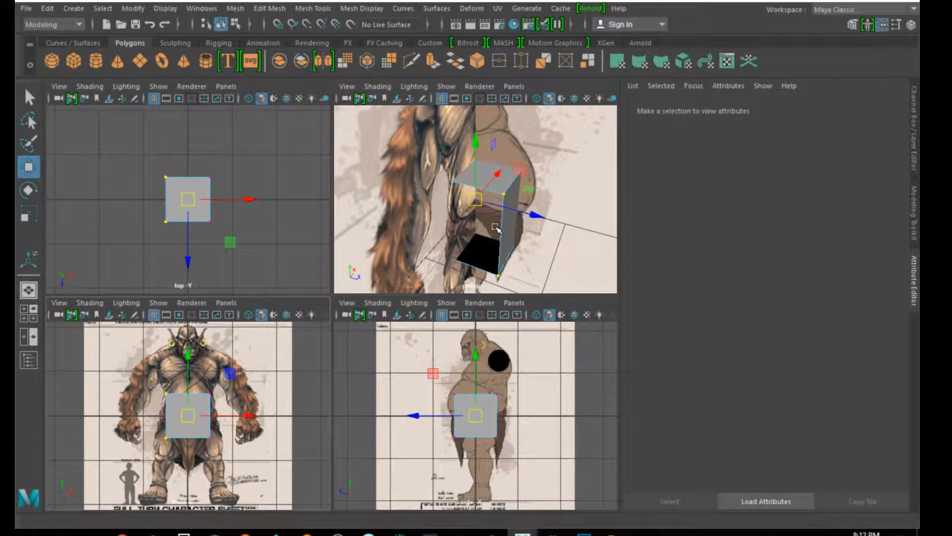
alt+drag(474, 262, 448, 206)
alt+drag(472, 274, 361, 266)
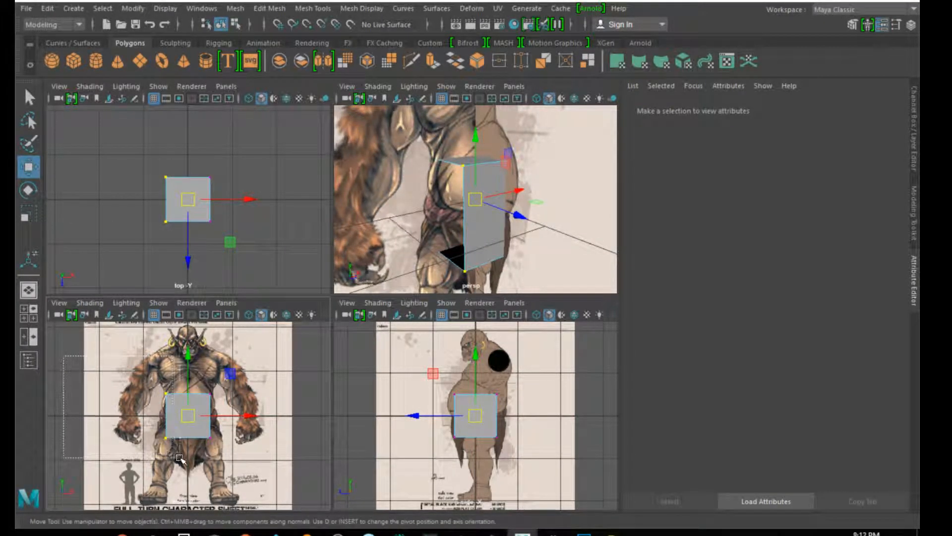
mouse_move(248, 416)
mouse_down()
mouse_move(269, 418)
mouse_move(251, 420)
mouse_up()
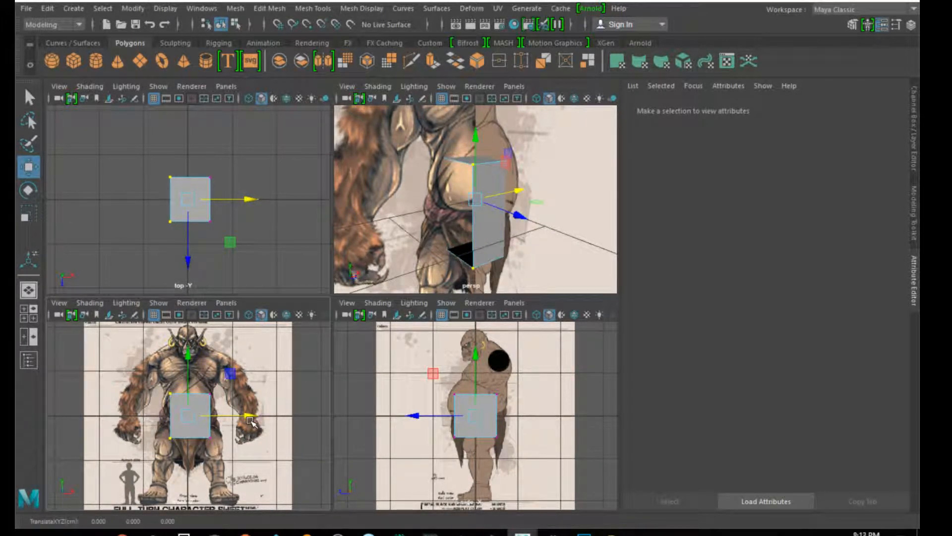
Examine the Maya 2017 Help table of hold keys for snapping to grid intersections, curves and points, and close the page
key(x)
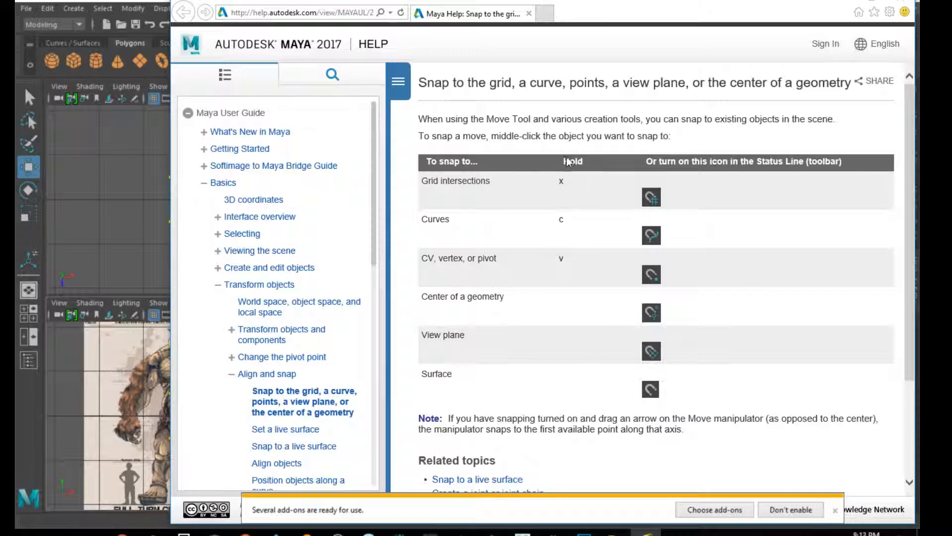
drag(564, 163, 583, 180)
click(902, 3)
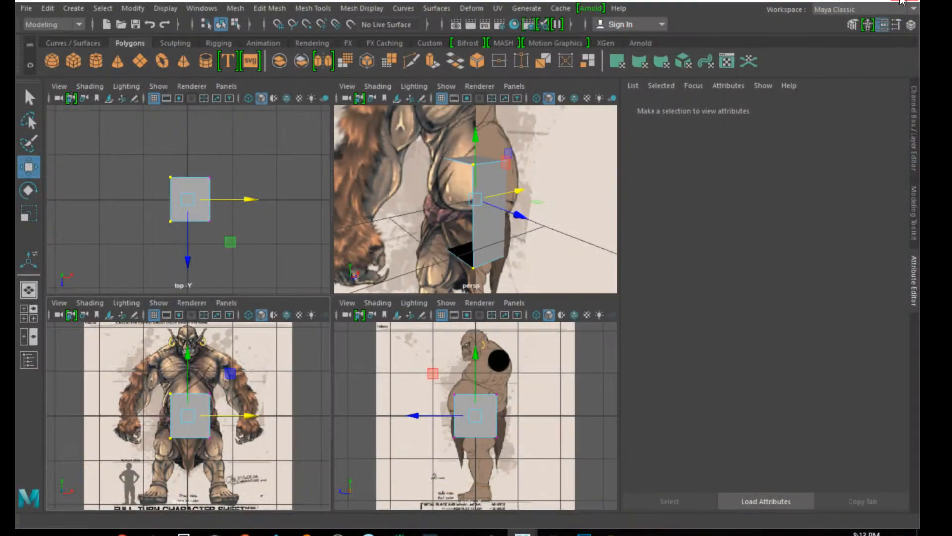
Grid-snap the open side's vertices onto the central grid line along X, and lower the cube's top vertices to the ogre's waist
key(x)
key(x)
mouse_move(226, 416)
mouse_down()
mouse_move(235, 416)
mouse_move(195, 418)
mouse_up()
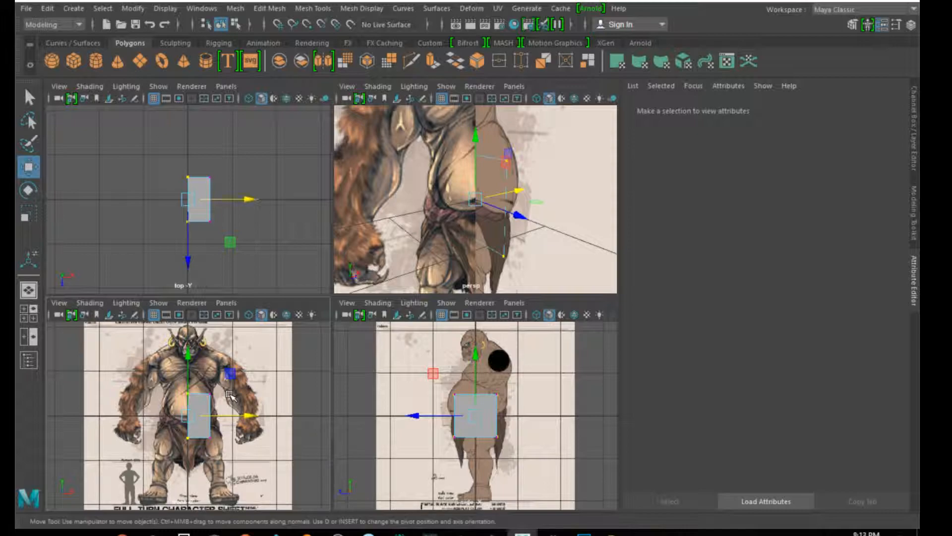
drag(190, 358, 194, 387)
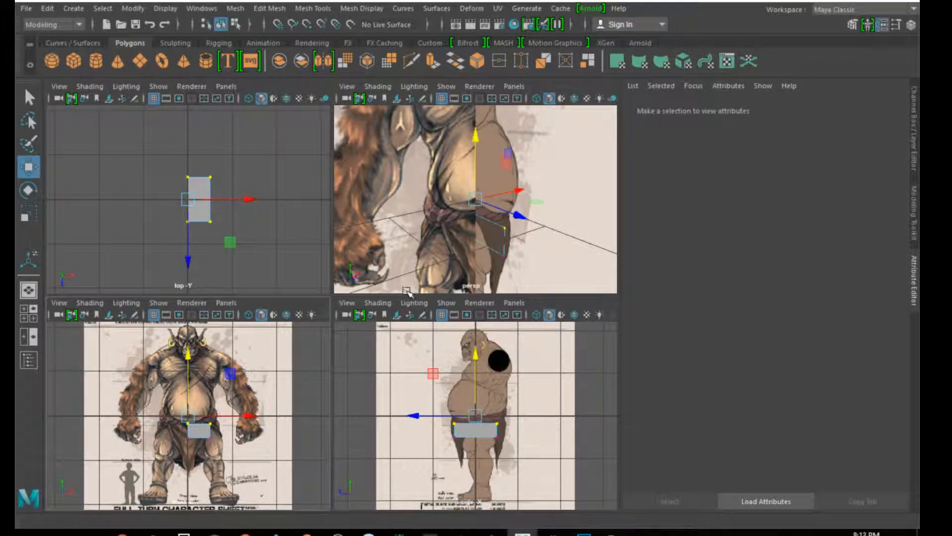
Extrude the top face upward by about 0.42 to the belly and widen it front to back to match the side reference
alt+drag(515, 245, 417, 244)
right_drag(489, 235, 489, 213)
click(488, 237)
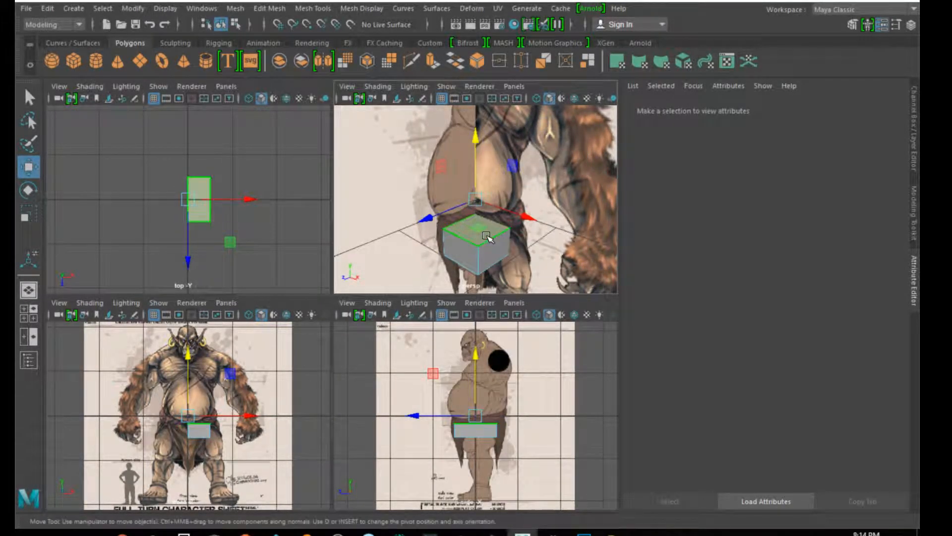
click(432, 60)
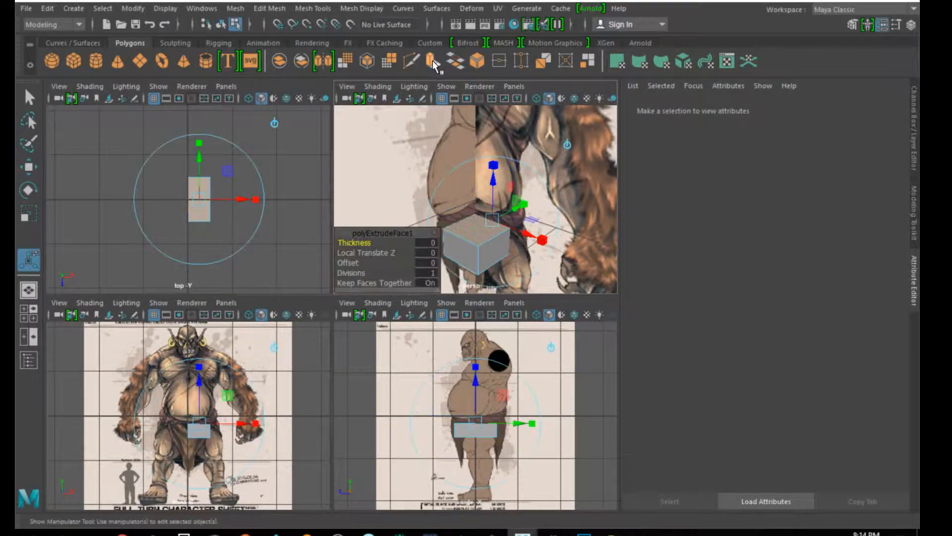
drag(493, 179, 497, 116)
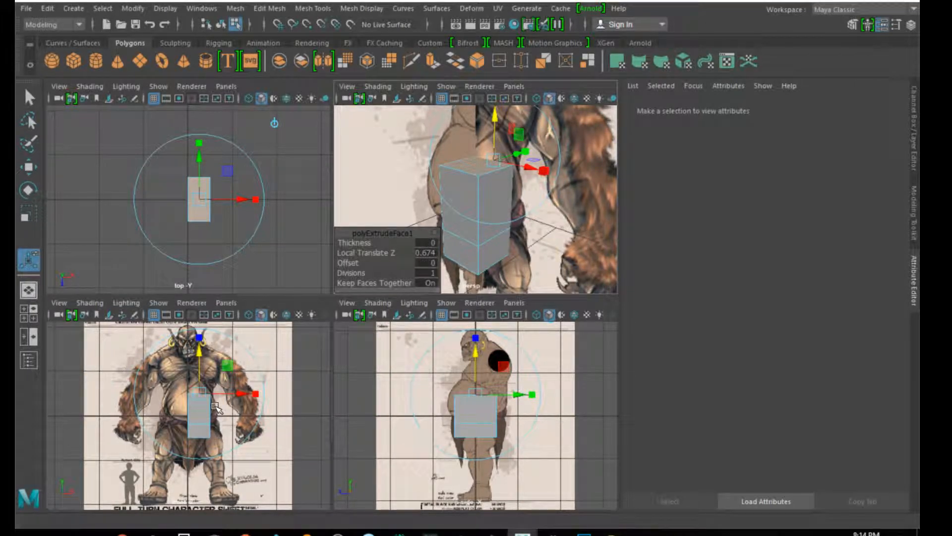
drag(200, 373, 203, 344)
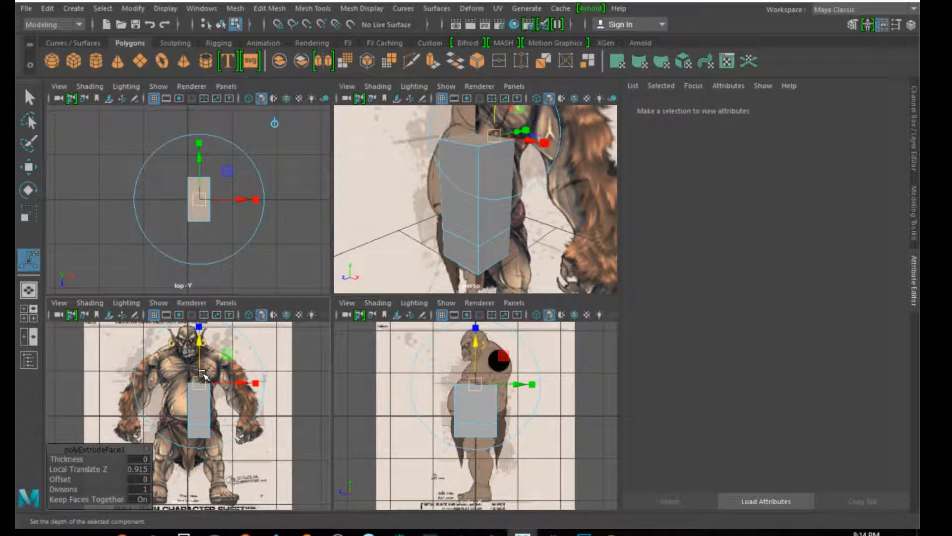
drag(197, 346, 204, 368)
drag(533, 407, 552, 407)
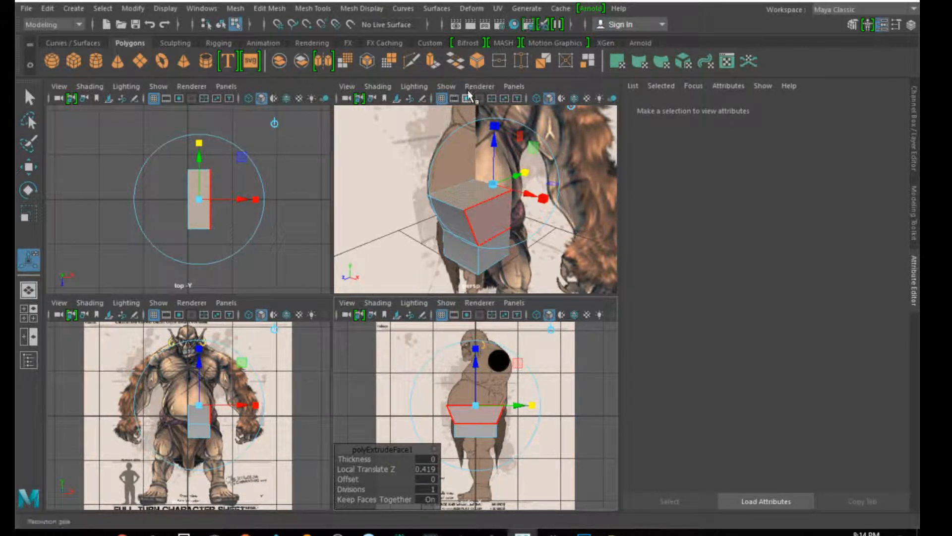
Extrude the top face again by about 0.52 to the upper belly and adjust its depth to follow the side silhouette
click(431, 62)
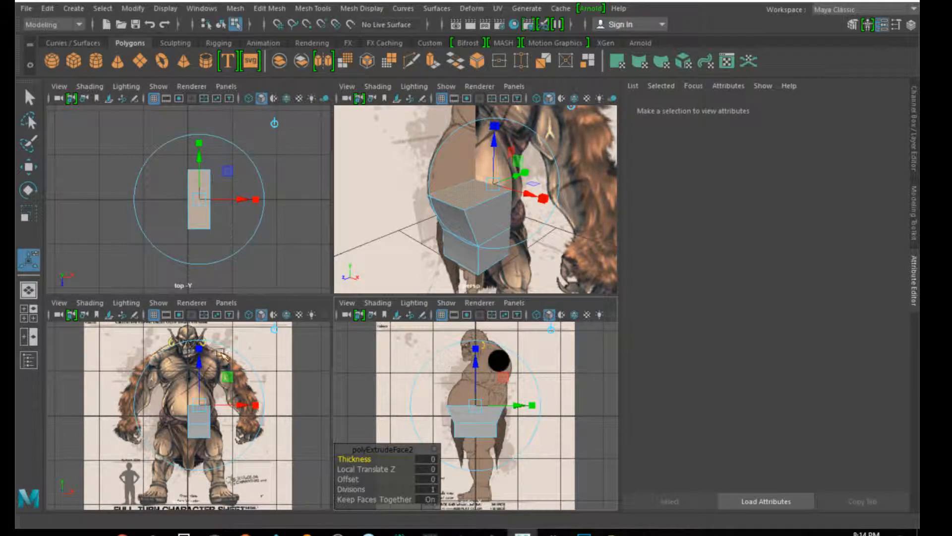
drag(198, 366, 199, 342)
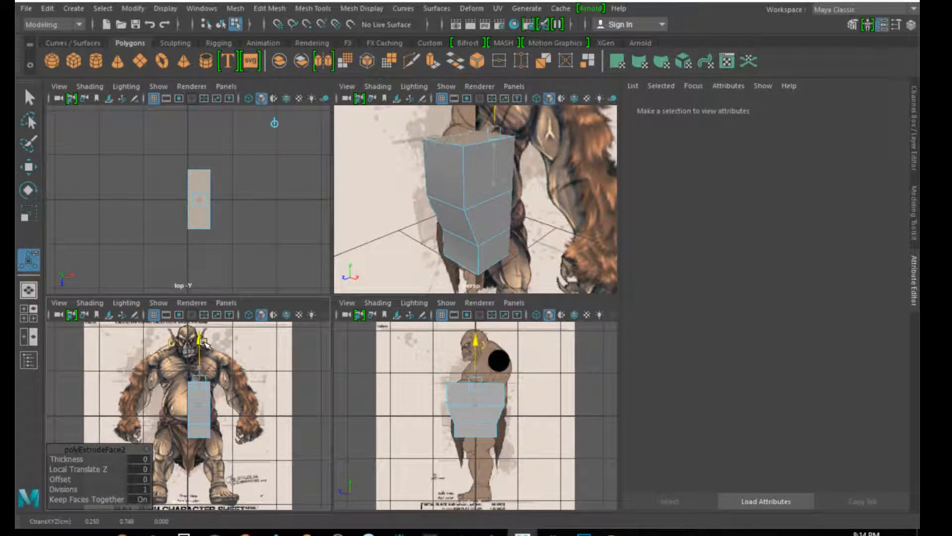
drag(535, 385, 518, 386)
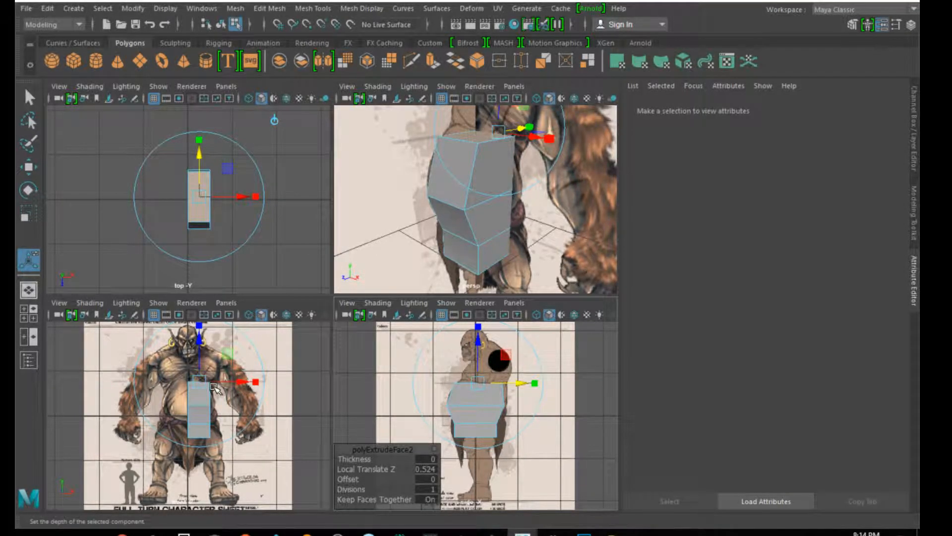
Extrude the top face a third time by about 0.57 to shoulder height, shift it toward the ogre's back and adjust its depth
click(431, 55)
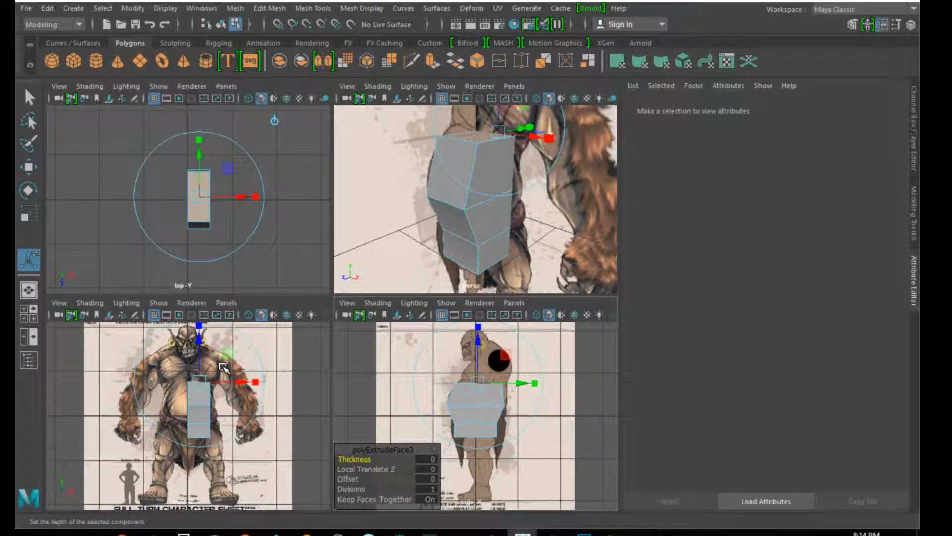
drag(202, 346, 209, 316)
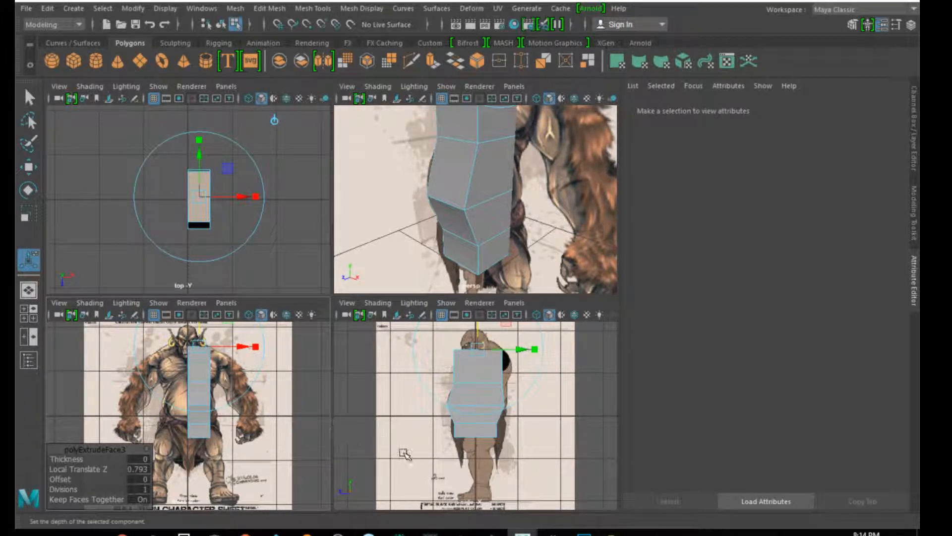
drag(525, 353, 497, 343)
drag(553, 359, 567, 360)
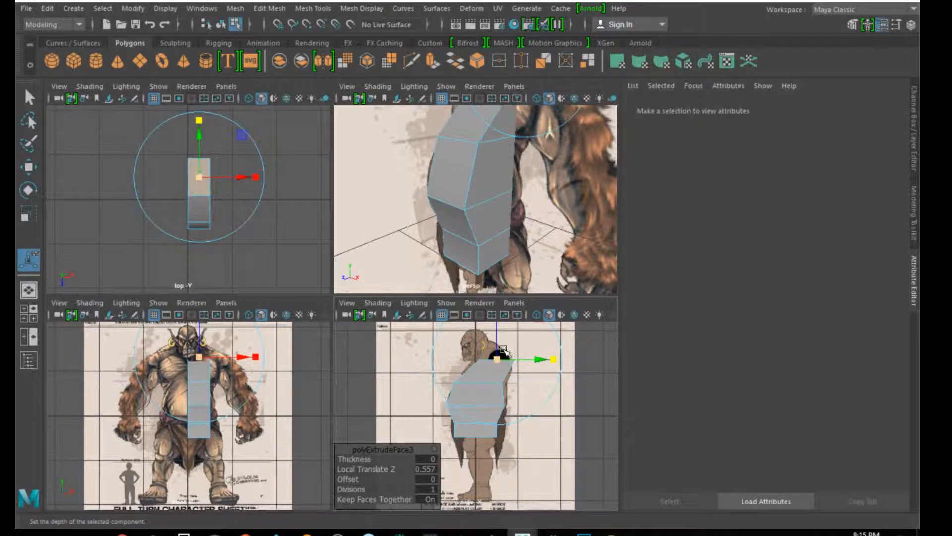
drag(498, 342, 497, 348)
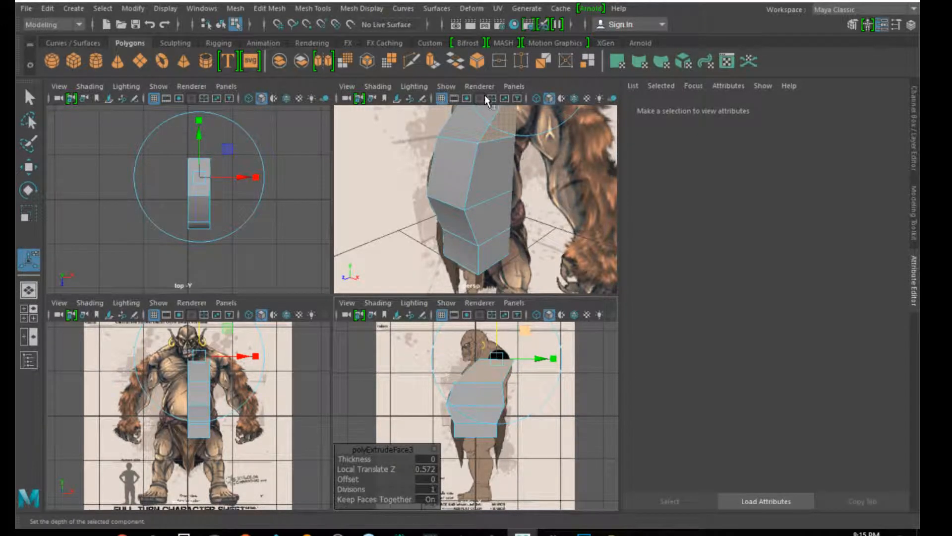
Extrude the torso's upper outer side face in place and scale it down to form an inset for the shoulder
click(434, 61)
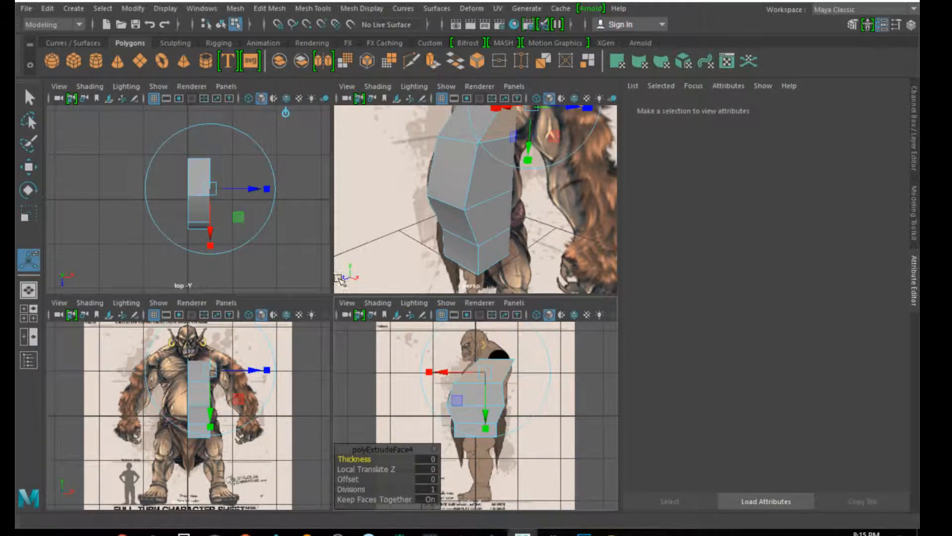
drag(486, 429, 486, 403)
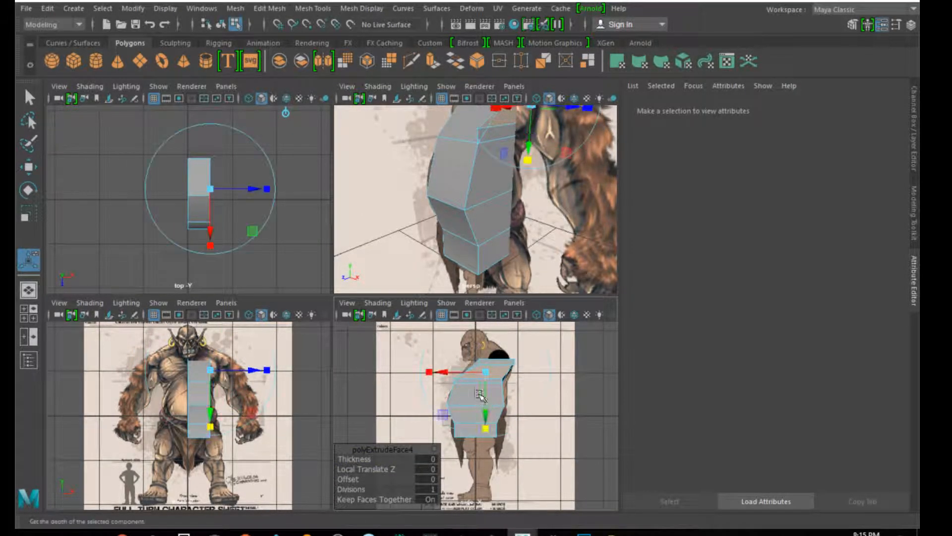
drag(429, 371, 487, 379)
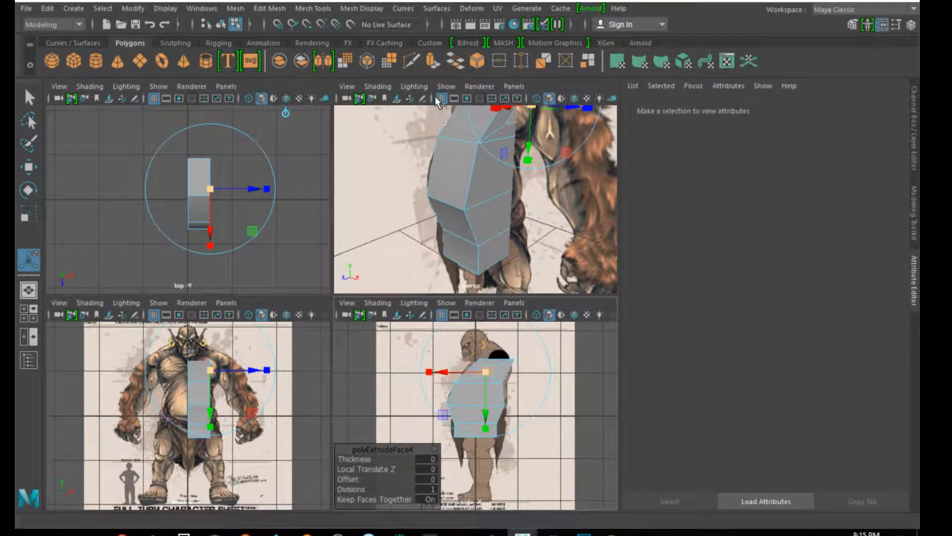
Extrude the inset side face outward by about 0.31 and rotate it downward to follow the arm's direction in the front reference
click(430, 61)
mouse_move(253, 375)
mouse_down()
mouse_move(274, 376)
mouse_move(265, 377)
mouse_up()
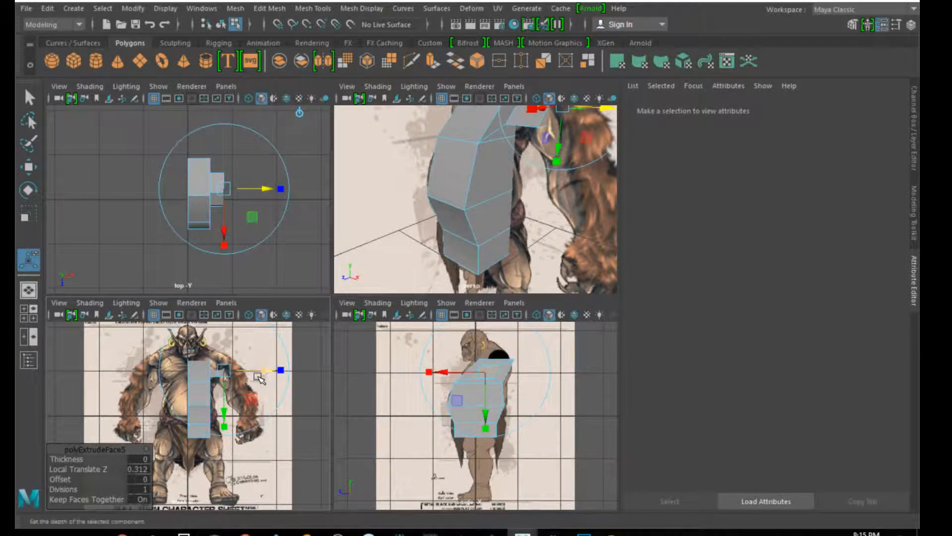
drag(258, 417, 214, 447)
click(254, 398)
drag(194, 399, 190, 404)
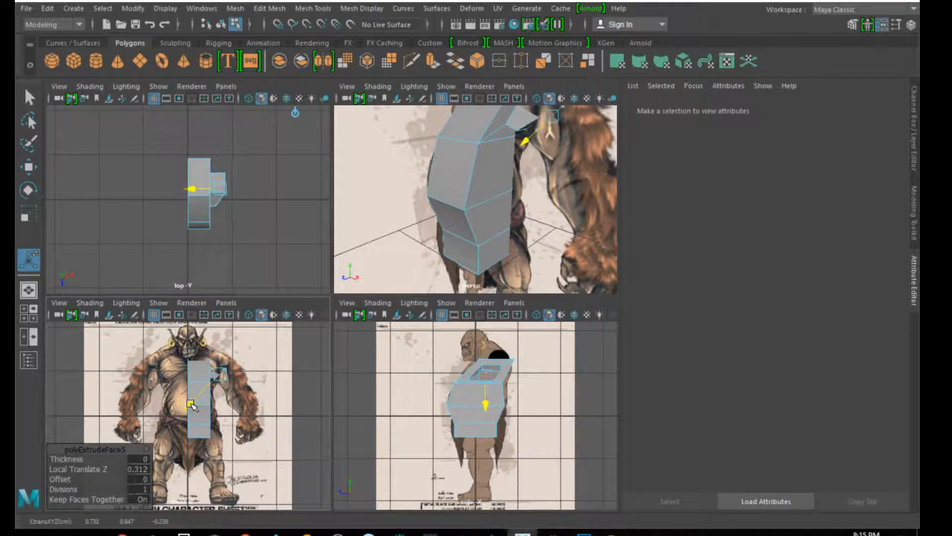
Shift the shoulder extrusion toward the ogre's front, enlarge its end face and shorten the extrusion to about 0.19
scroll(226, 362, up, 2)
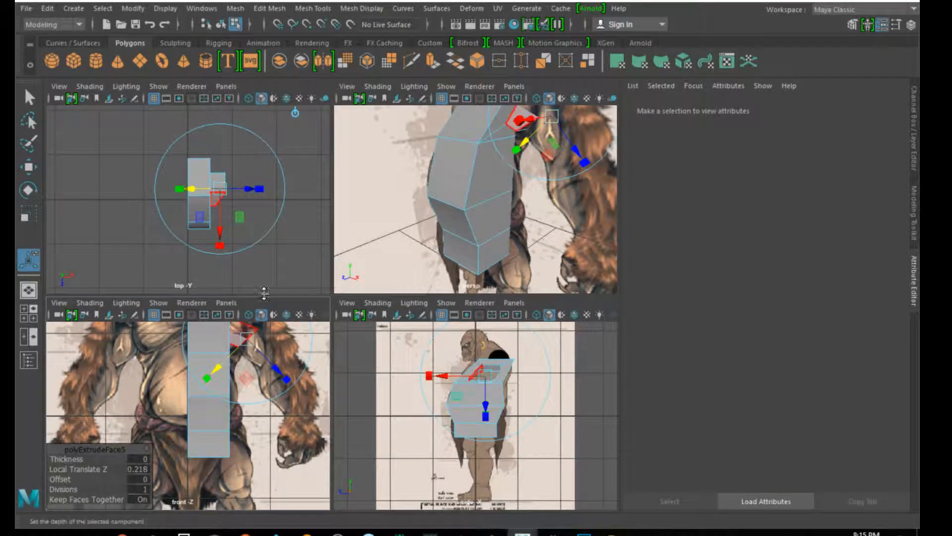
drag(221, 233, 219, 241)
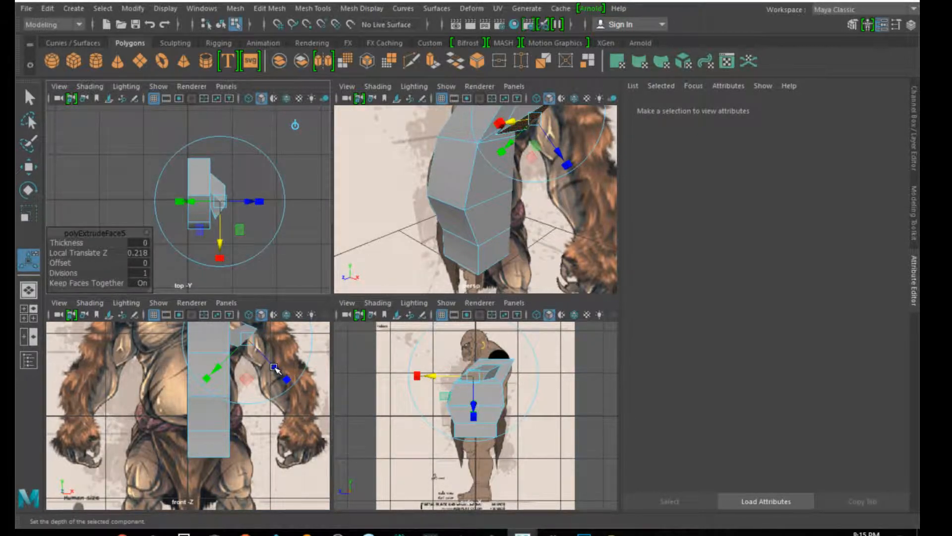
scroll(239, 351, down, 6)
scroll(239, 352, up, 4)
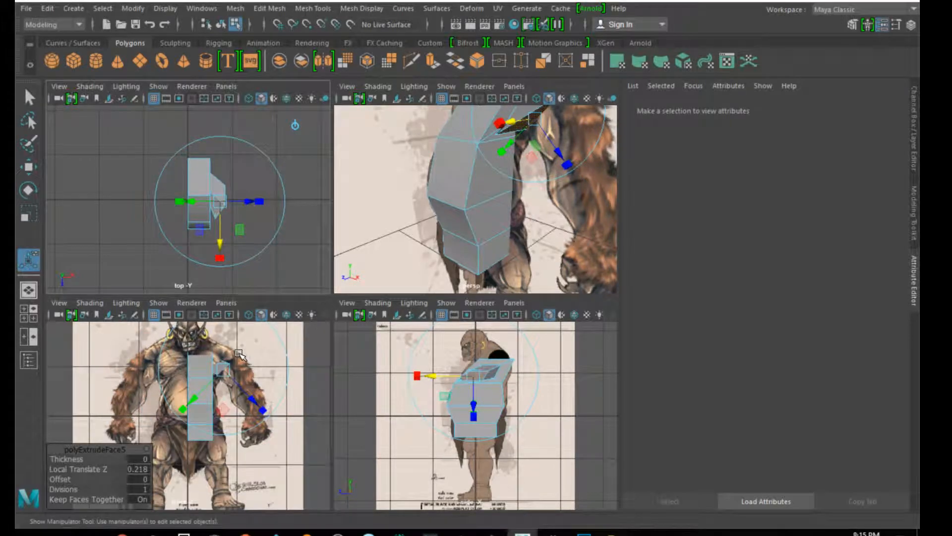
click(183, 410)
drag(180, 414, 168, 427)
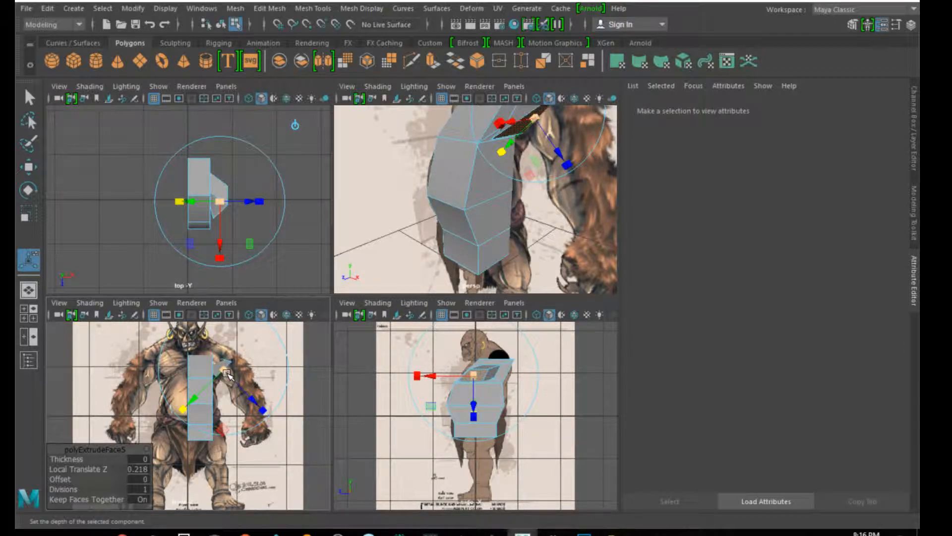
drag(262, 410, 257, 400)
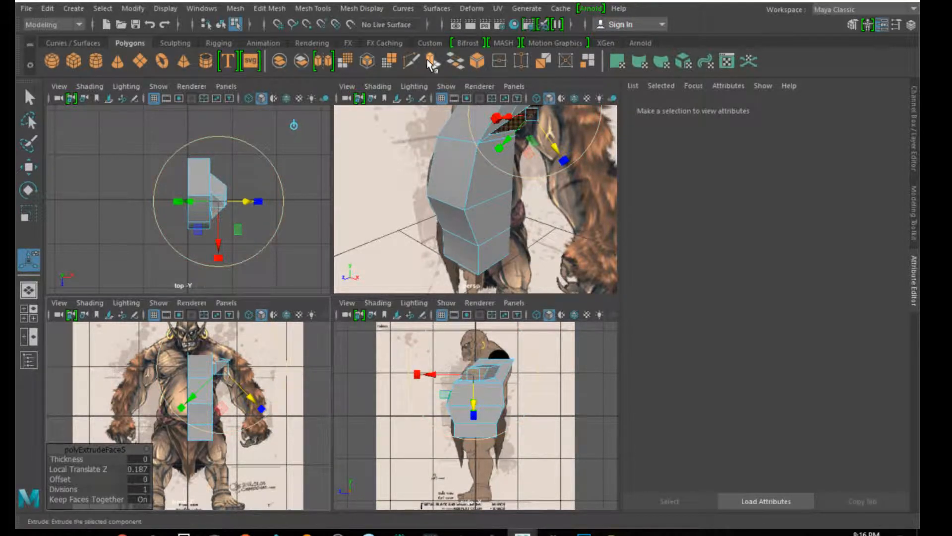
Extrude the shoulder's end face by about 0.27 along the upper arm and widen it to match the front reference
key(ctrl+e)
drag(260, 407, 266, 404)
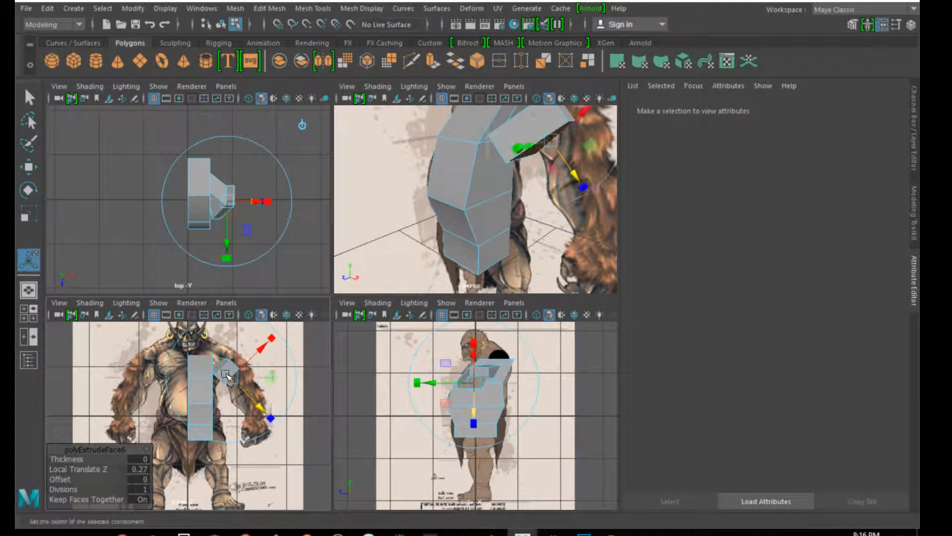
scroll(258, 377, up, 3)
scroll(254, 371, down, 5)
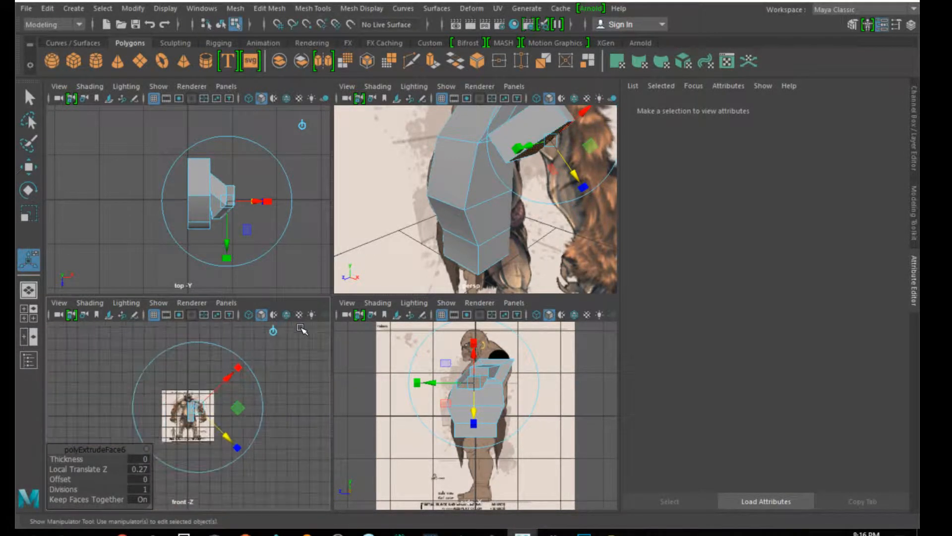
scroll(232, 383, up, 2)
scroll(232, 383, up, 5)
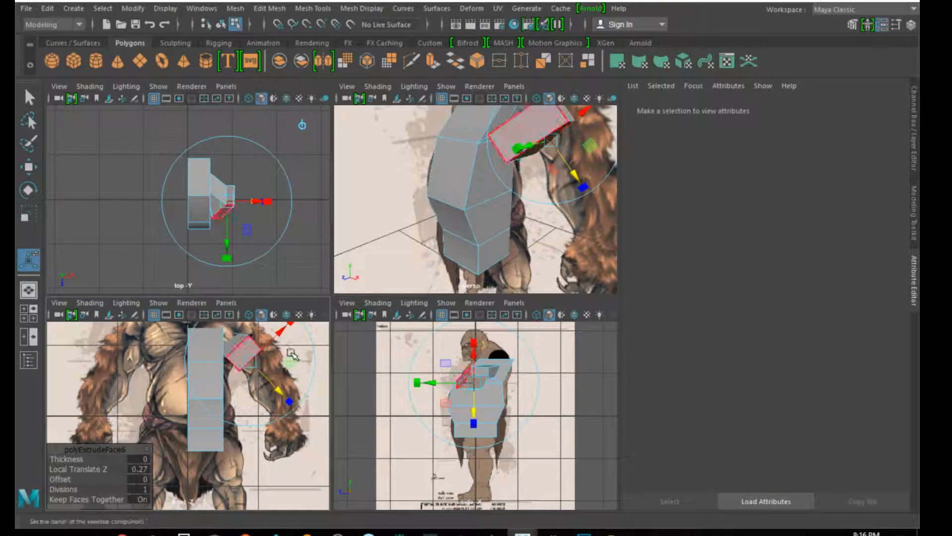
scroll(293, 347, down, 5)
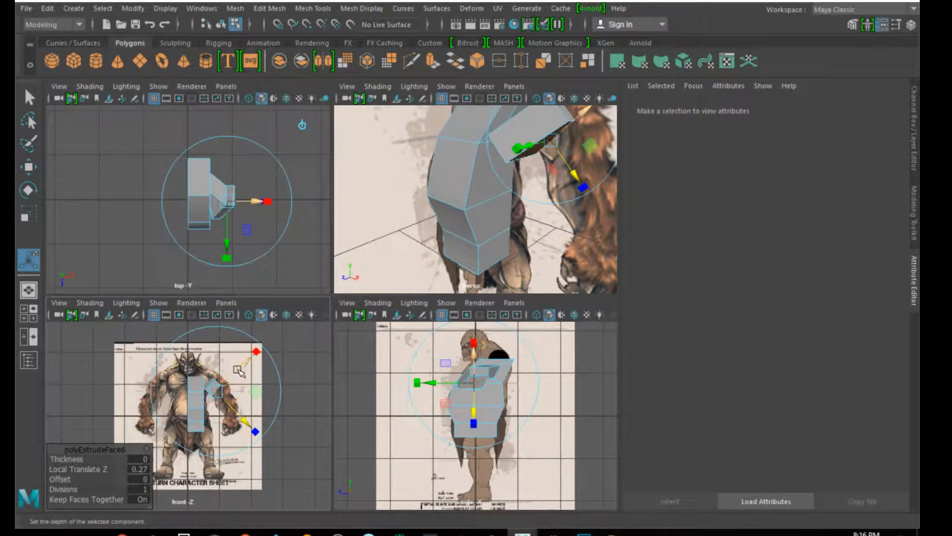
drag(256, 358, 281, 349)
Extrude the arm's end face by about 0.31 down the upper arm and narrow it slightly in the front view
key(ctrl+e)
drag(244, 414, 251, 426)
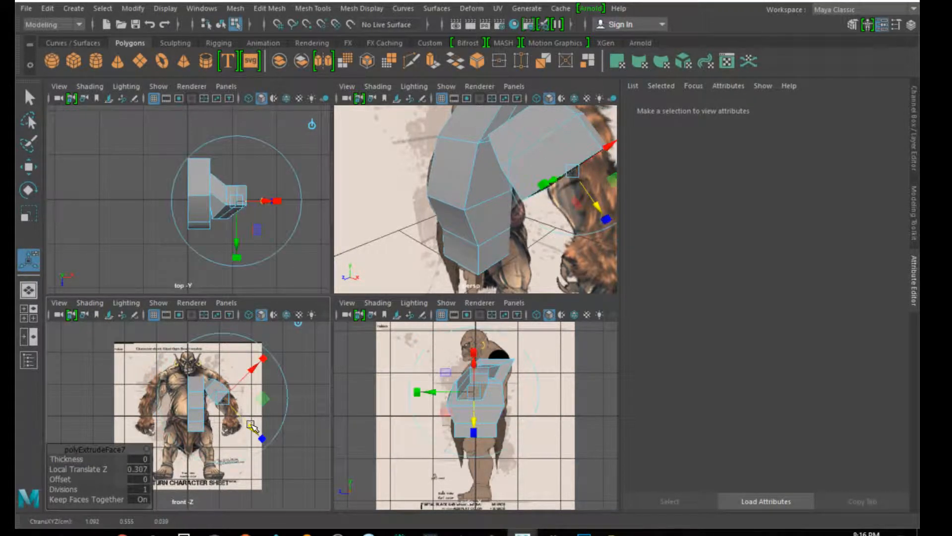
drag(263, 358, 252, 368)
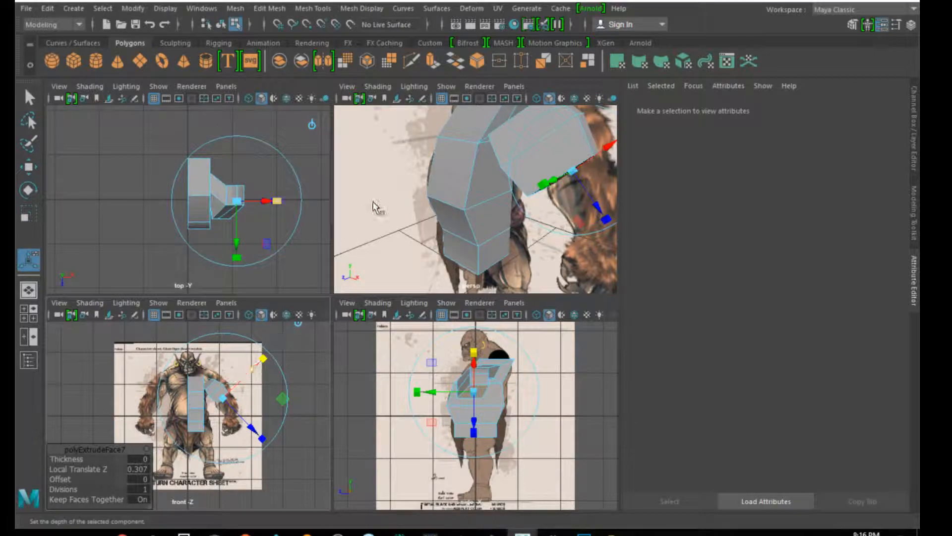
Extrude the arm's end face by about 0.28 to the elbow area and widen it slightly
key(ctrl+e)
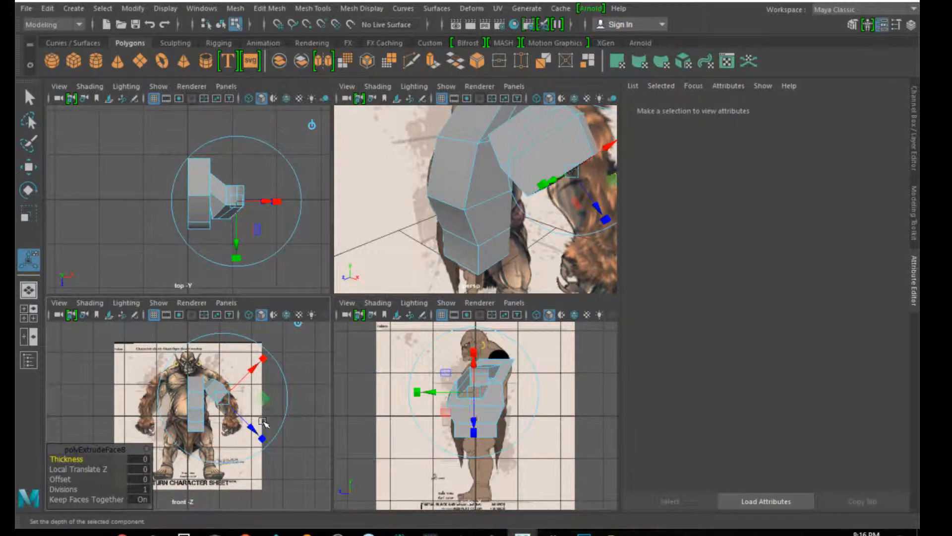
drag(257, 427, 251, 392)
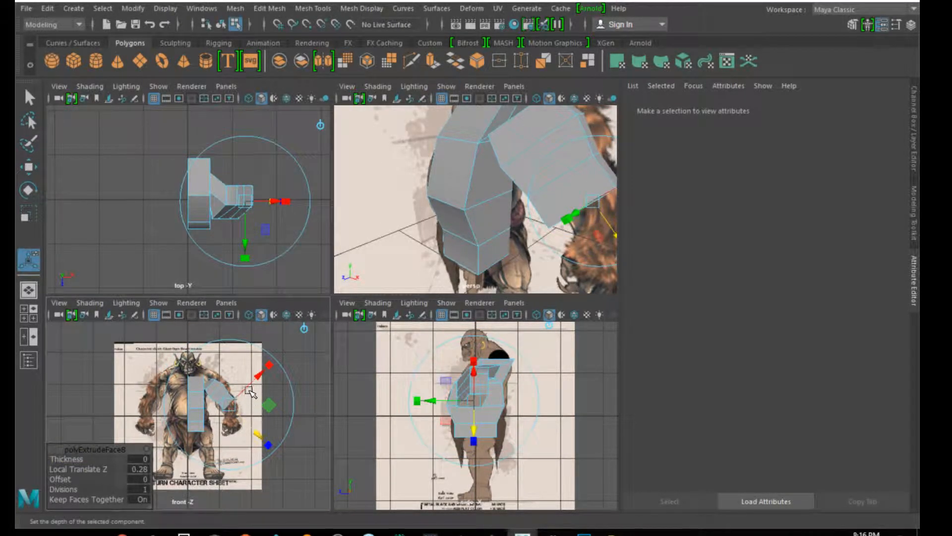
click(268, 367)
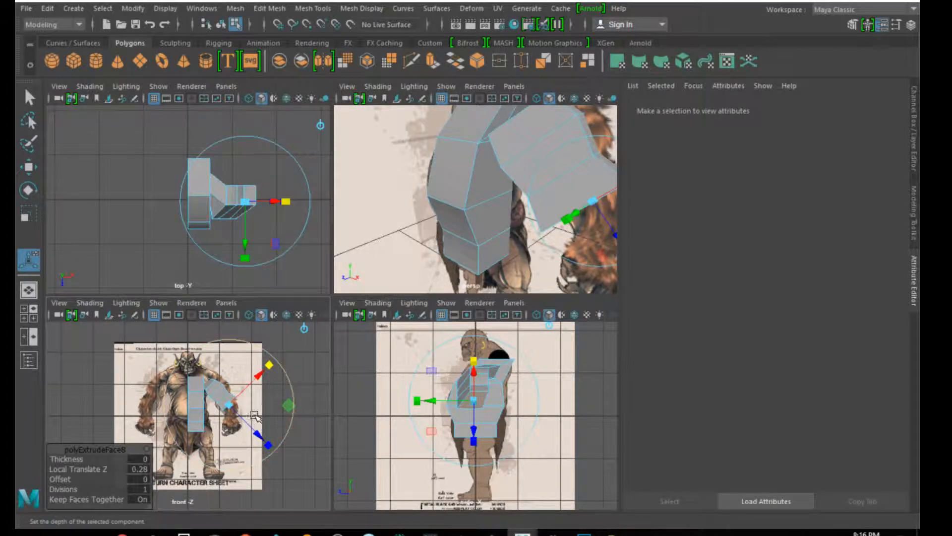
Extrude the arm's end face by about 0.29, adjust its width and rotate it downward toward the forearm
click(434, 61)
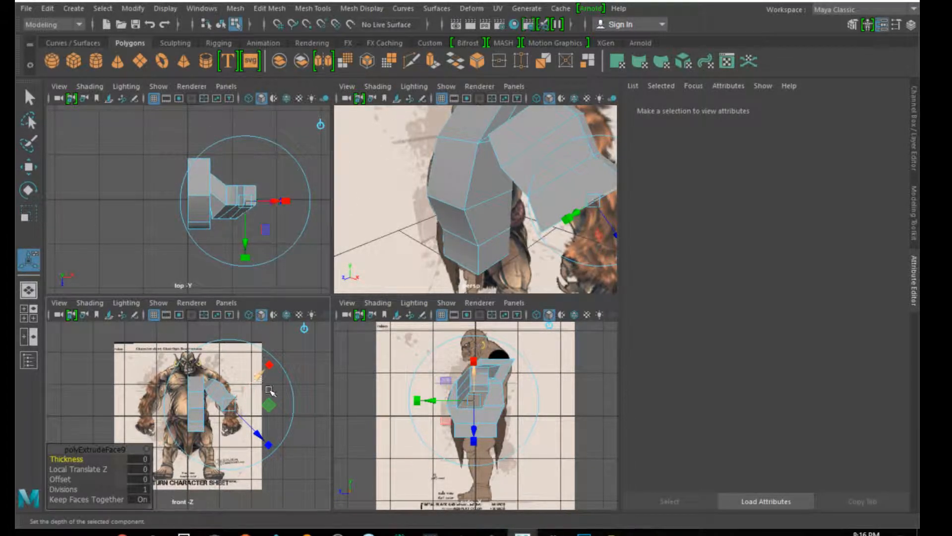
drag(260, 436, 267, 442)
click(276, 372)
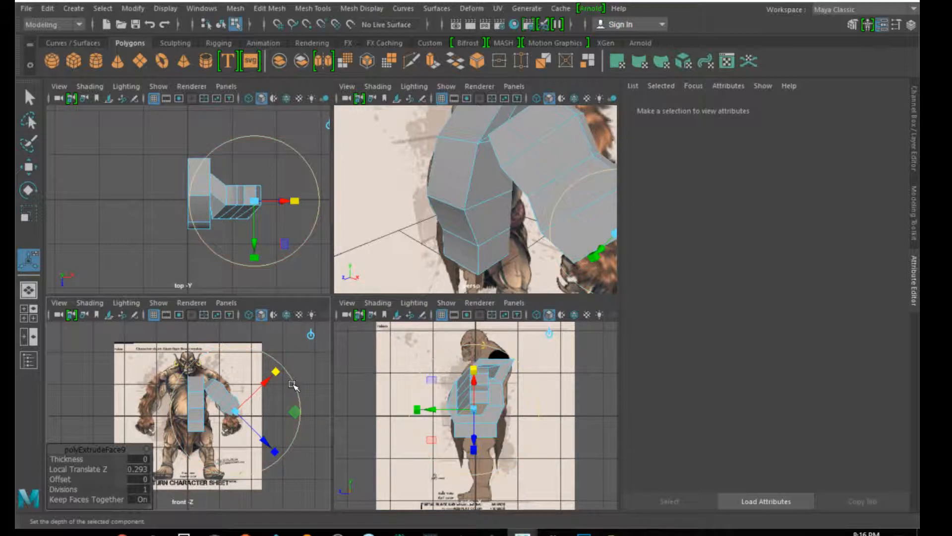
click(293, 385)
drag(299, 394, 301, 395)
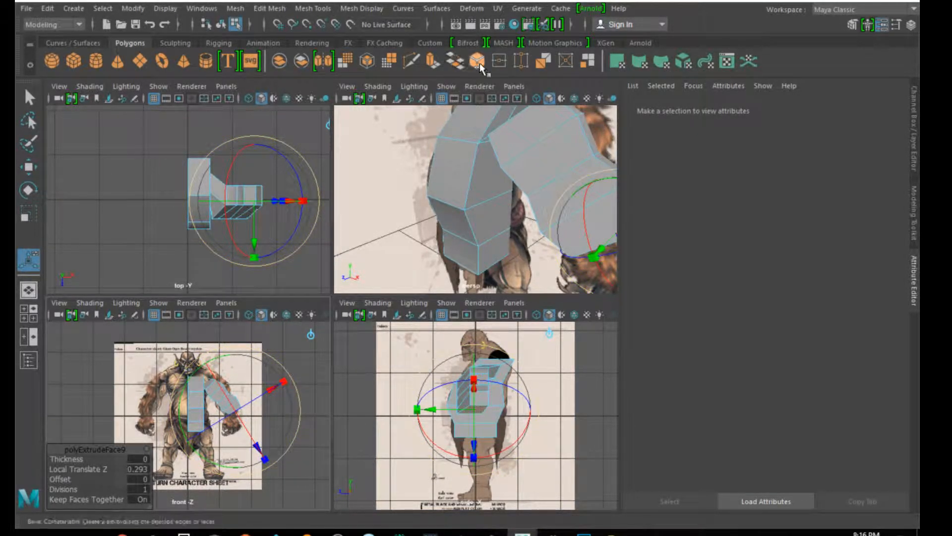
Extrude the arm's end face by about 0.45 along the forearm toward the wrist and widen it in the front view
click(431, 64)
drag(263, 457, 272, 455)
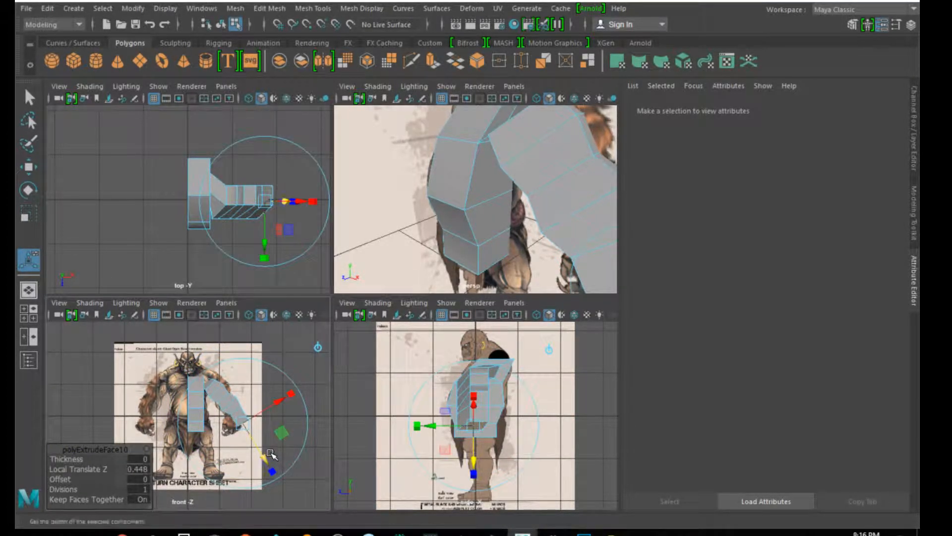
drag(291, 398, 314, 390)
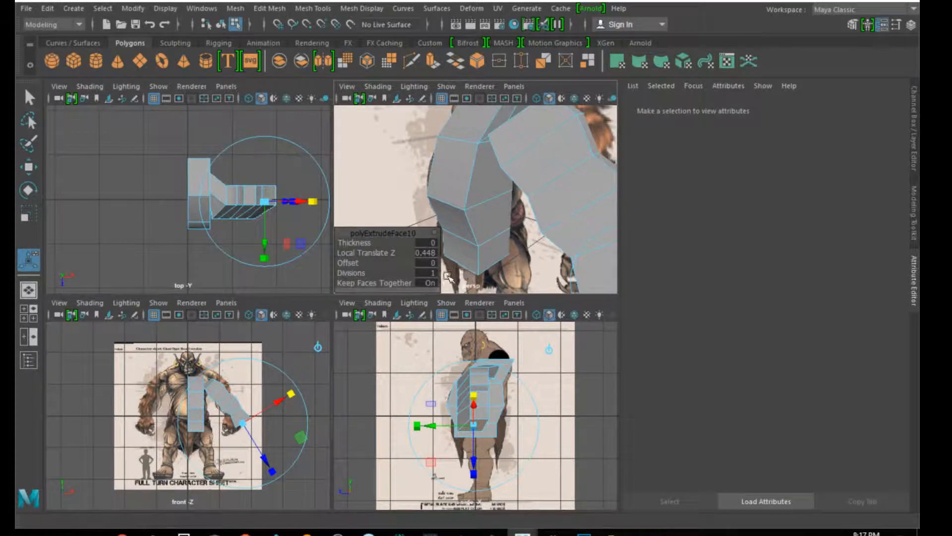
Extrude the torso's bottom face down by about 0.1, adjust its size and tilt it outward toward the leg
alt+drag(472, 265, 491, 219)
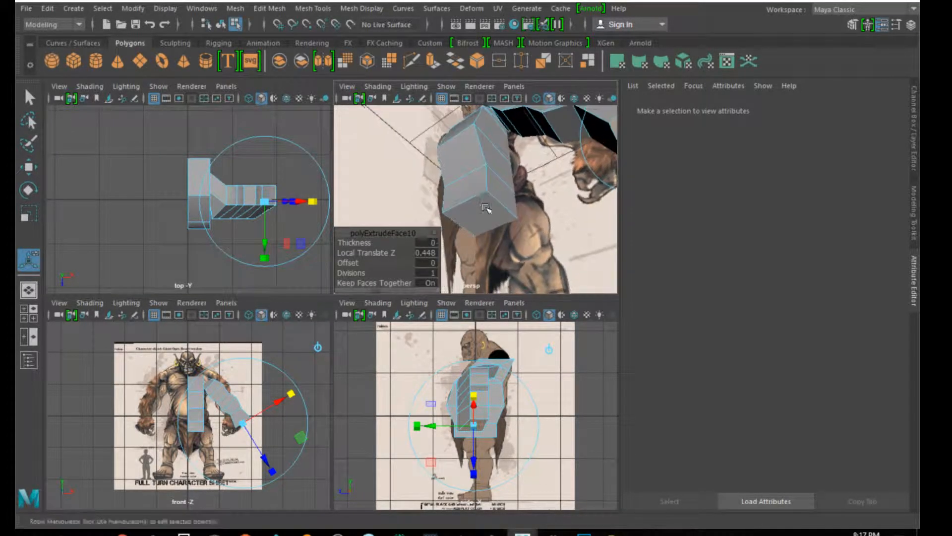
click(493, 218)
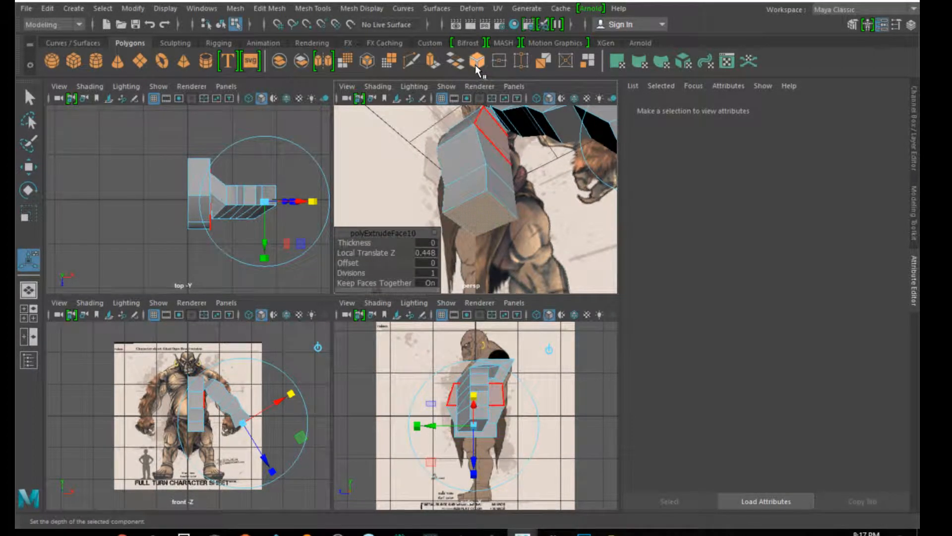
click(433, 60)
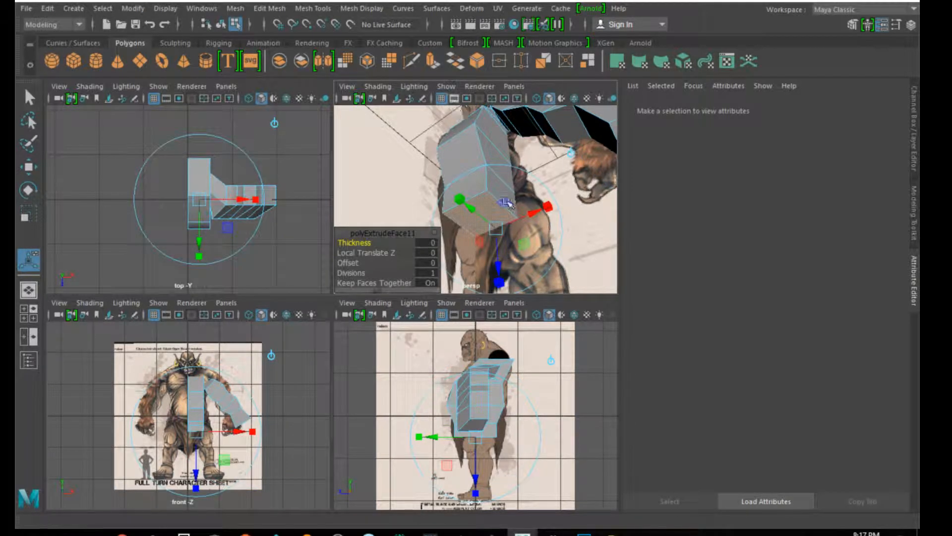
drag(545, 207, 527, 215)
click(460, 201)
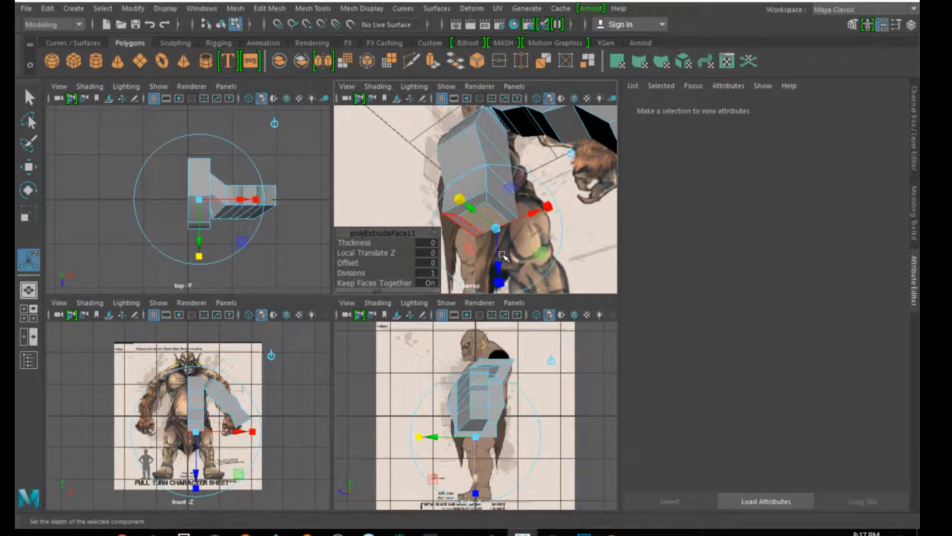
drag(498, 274, 508, 279)
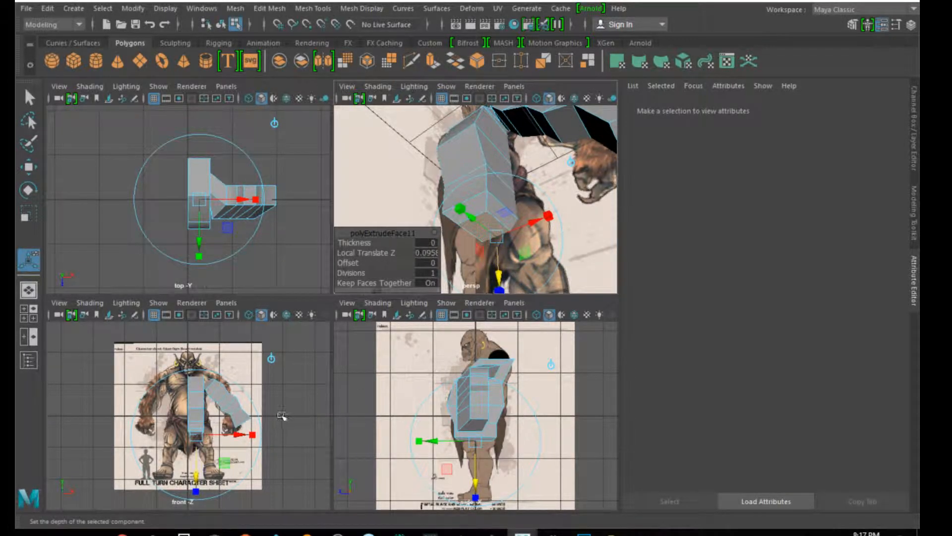
scroll(209, 458, up, 5)
click(265, 437)
drag(266, 437, 259, 425)
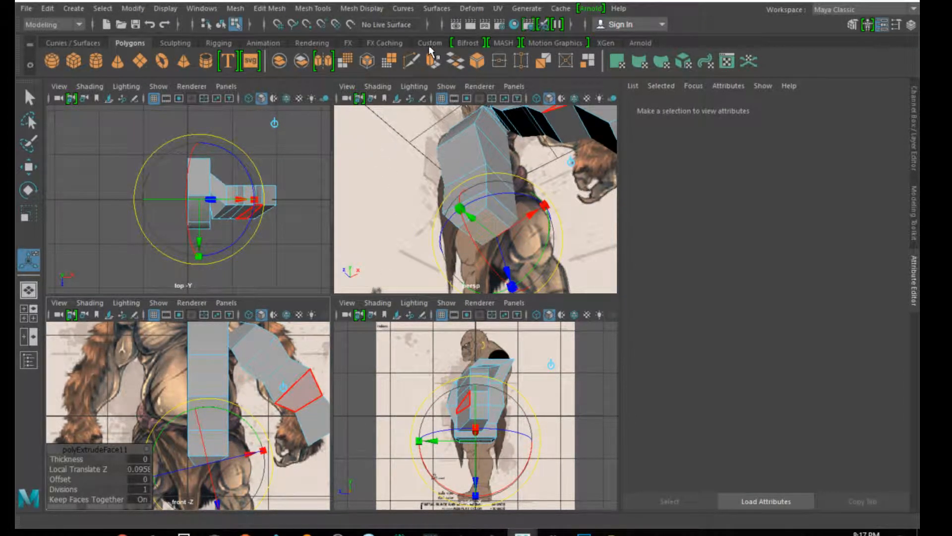
Extrude the tilted bottom face by about 0.27 into the thigh, widening it and shifting it outward over the leg reference
click(432, 61)
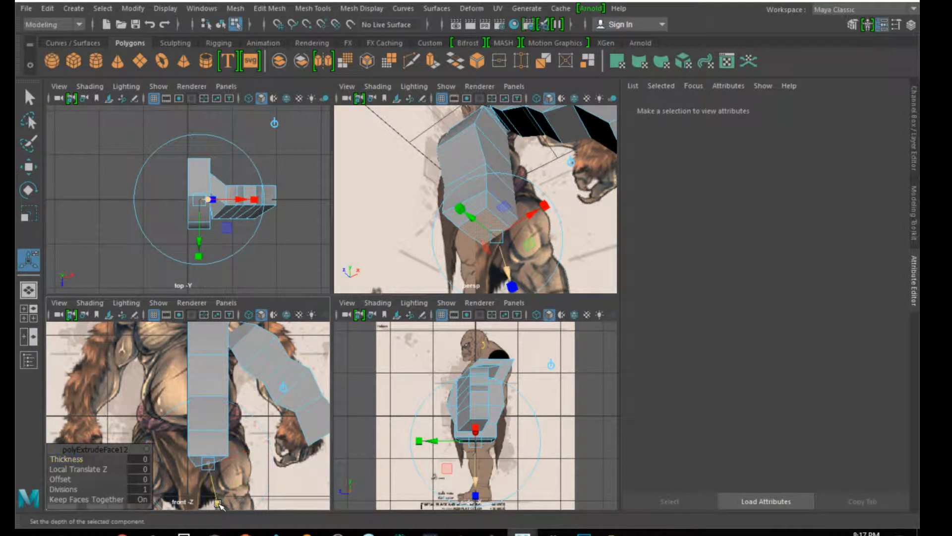
drag(257, 489, 324, 469)
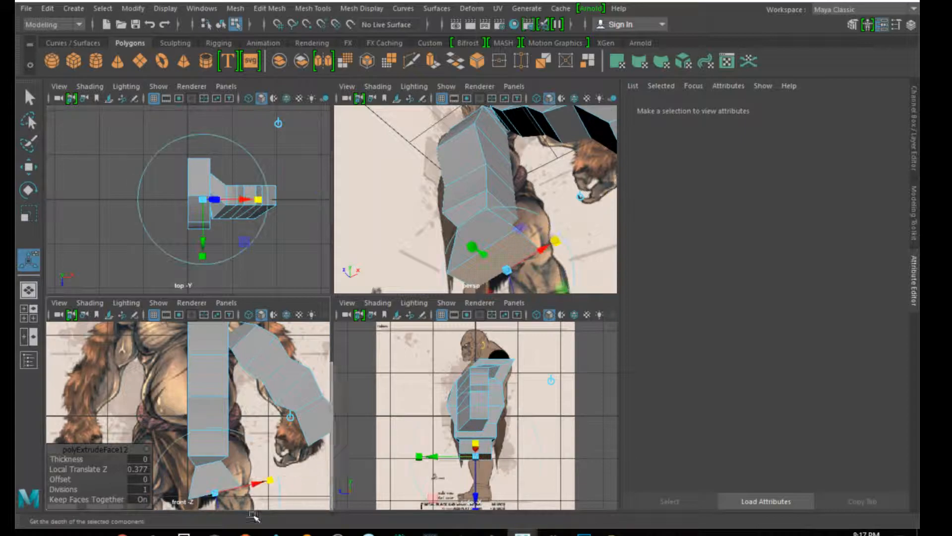
drag(258, 484, 279, 478)
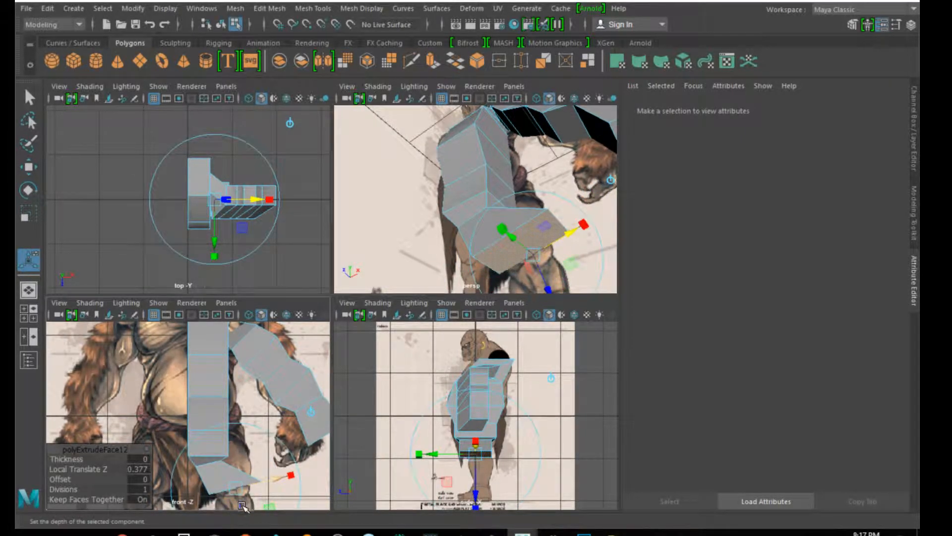
drag(240, 505, 239, 495)
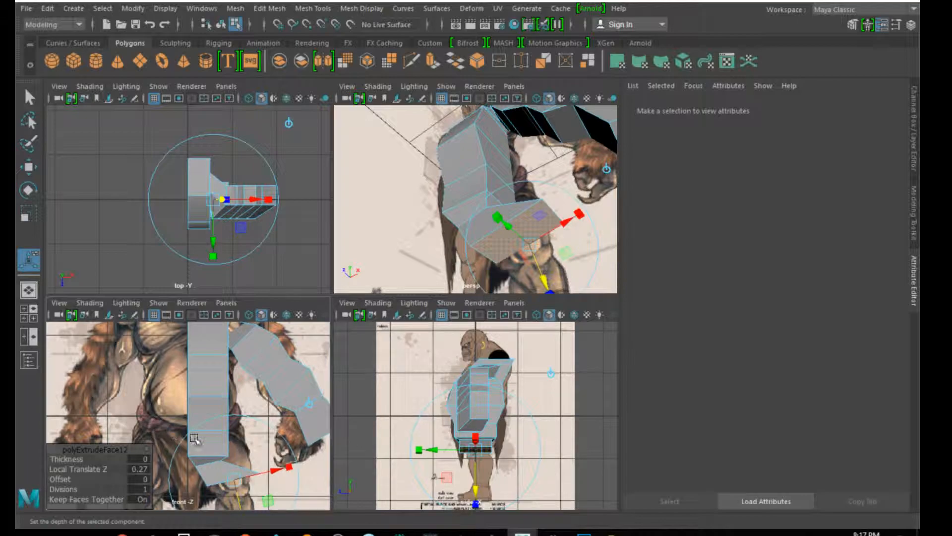
Extrude the thigh's end face by about 0.11 toward the knee and narrow it in the front view
click(434, 66)
scroll(261, 472, down, 3)
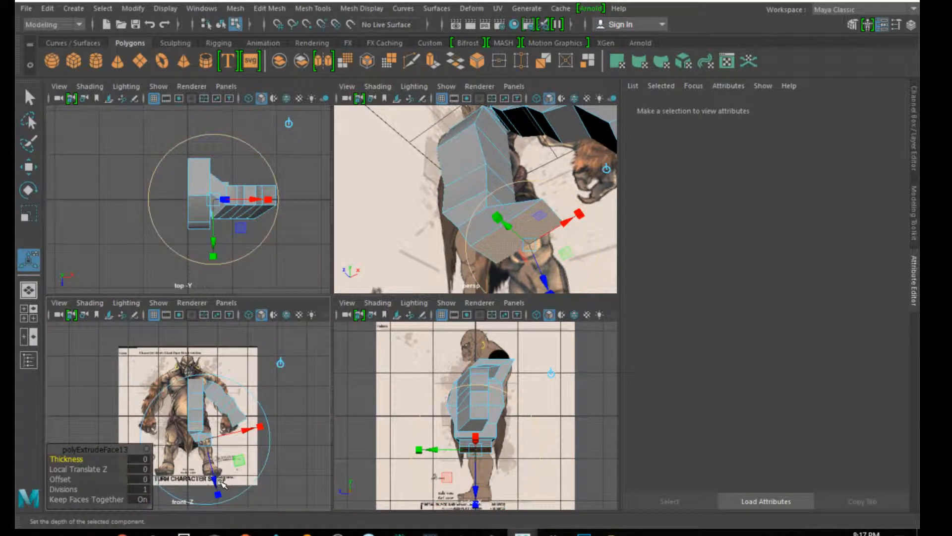
scroll(221, 488, up, 1)
scroll(221, 488, up, 1)
mouse_move(228, 503)
mouse_down()
mouse_move(240, 512)
mouse_move(226, 498)
mouse_up()
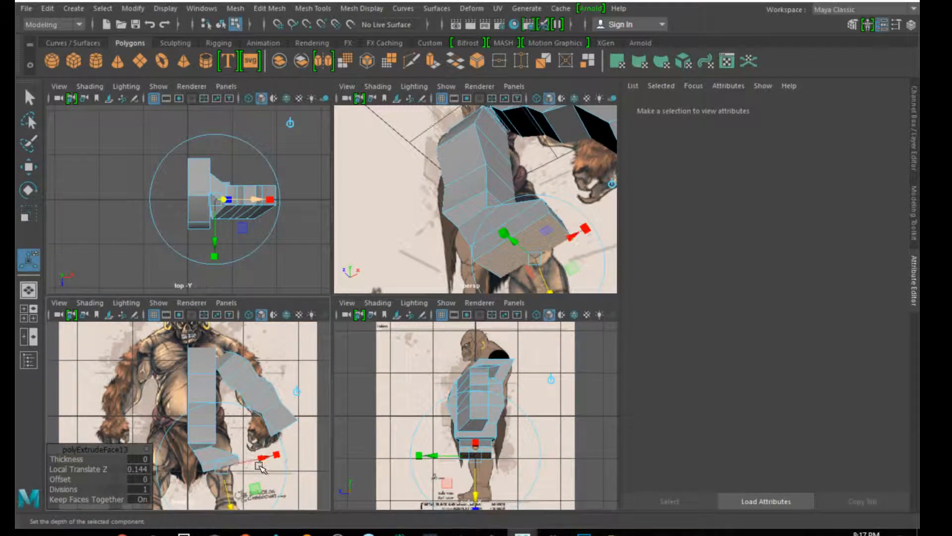
drag(276, 455, 258, 460)
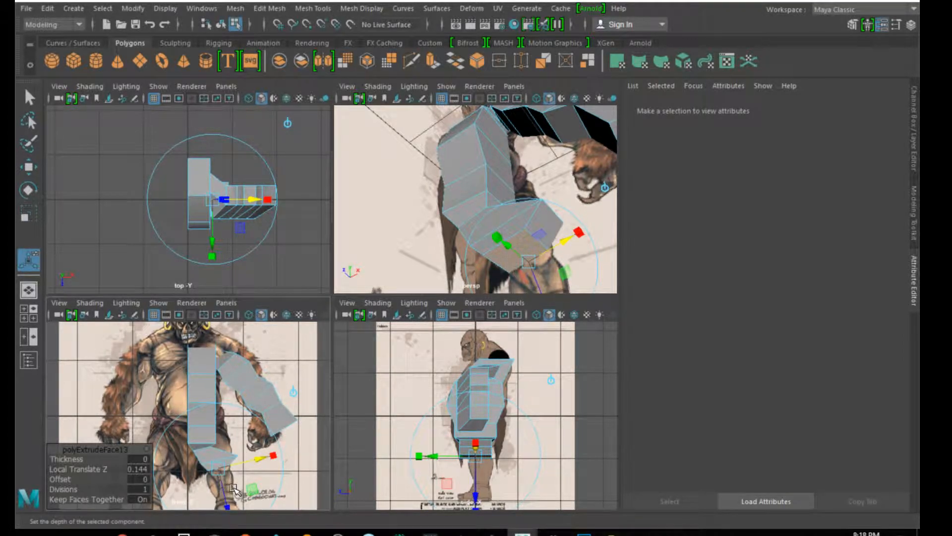
key(space)
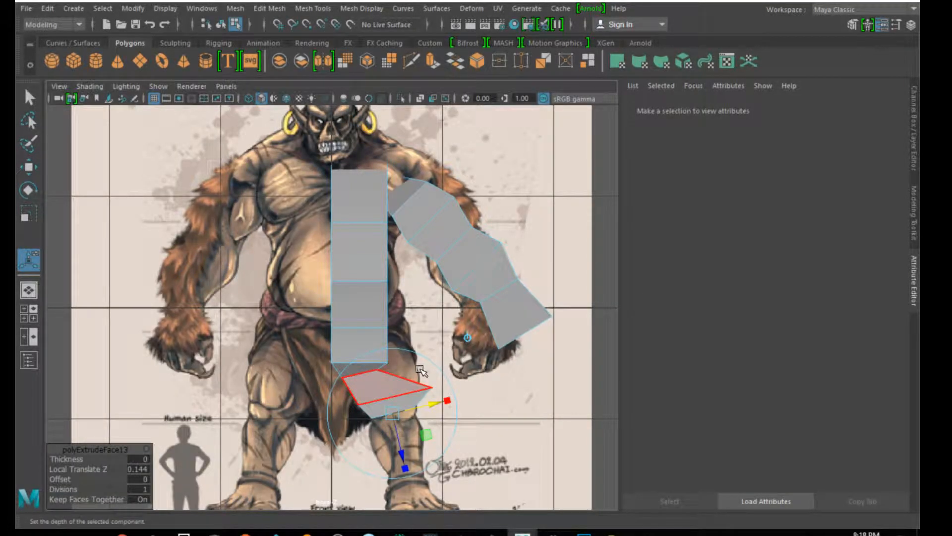
drag(404, 453, 400, 450)
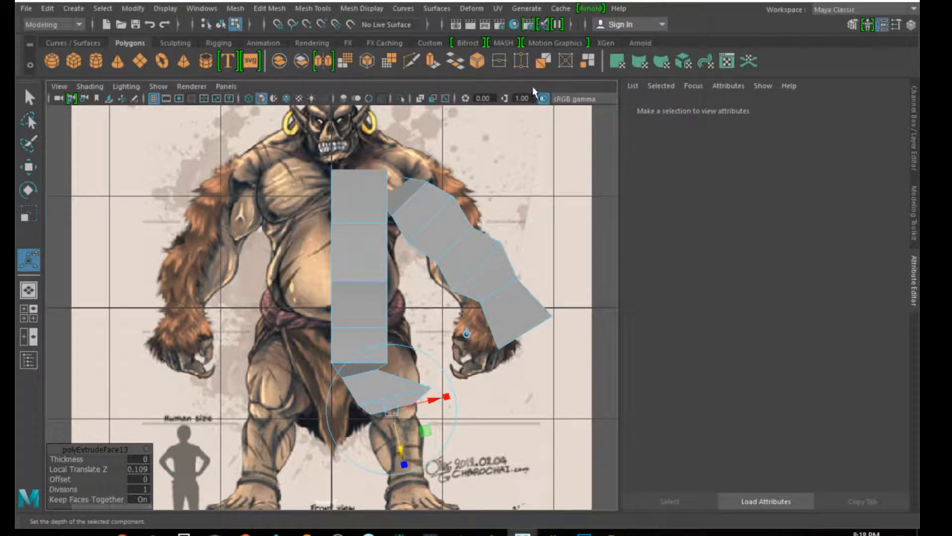
Extrude the leg's end face twice past the knee, by about 0.13 and about 0.16, widening the second section for the calf
click(431, 61)
drag(402, 450, 411, 445)
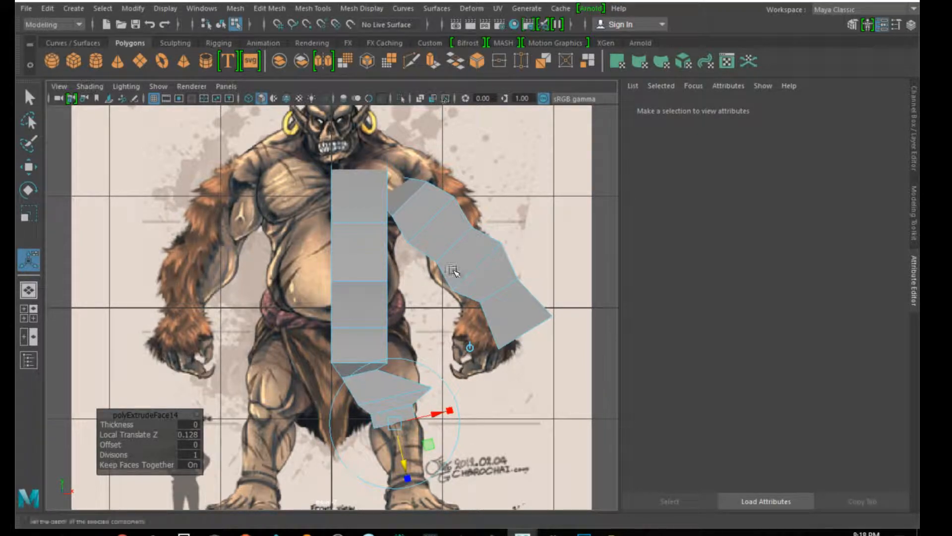
drag(406, 463, 410, 481)
drag(450, 430, 488, 422)
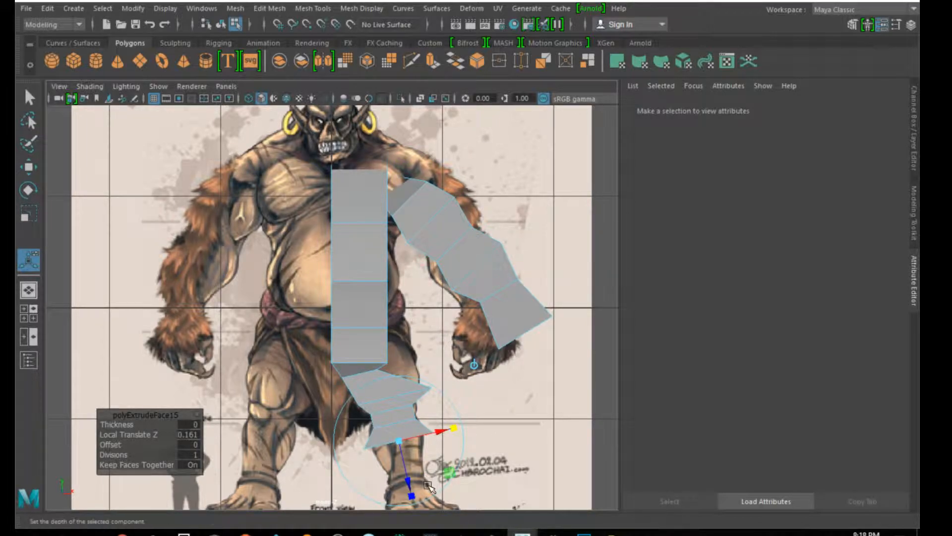
Extrude the calf's end face down to the ankle and narrow it to fit the front reference
drag(408, 482, 416, 516)
drag(461, 466, 419, 506)
click(456, 438)
drag(456, 438, 463, 446)
Extrude the ankle face down by about 0.40 and widen its end into the foot
click(433, 61)
scroll(412, 471, down, 5)
scroll(408, 442, up, 6)
drag(383, 456, 383, 481)
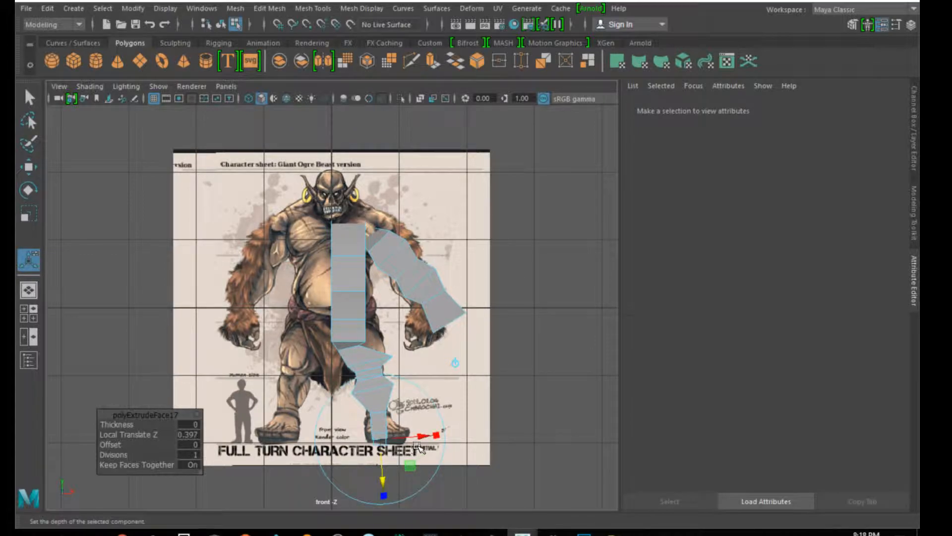
drag(436, 437, 446, 436)
drag(531, 429, 466, 464)
Move the torso's outer hip, waist and shoulder vertices outward in the front view to follow the ogre's body outline
right_drag(366, 349, 316, 179)
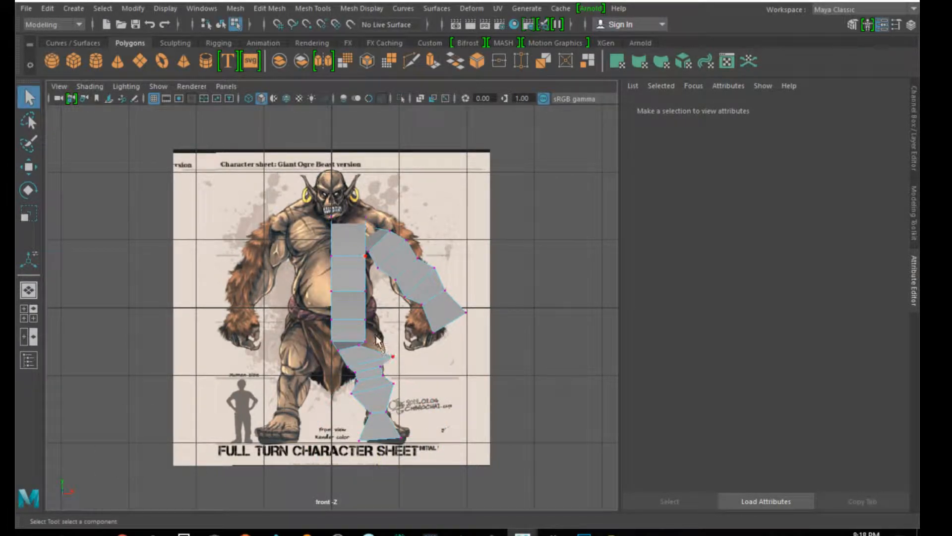
drag(355, 352, 381, 329)
key(w)
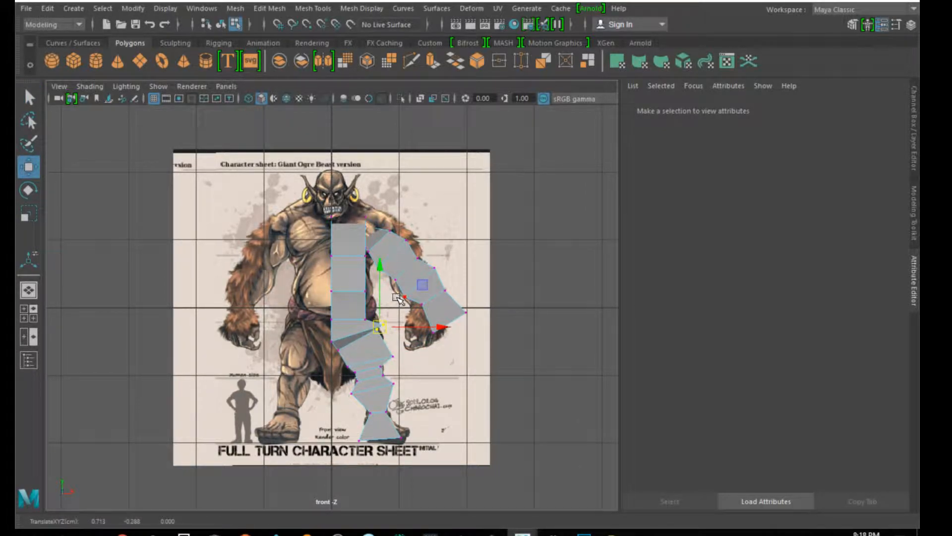
click(400, 297)
click(361, 296)
drag(366, 292, 374, 314)
click(364, 318)
click(396, 380)
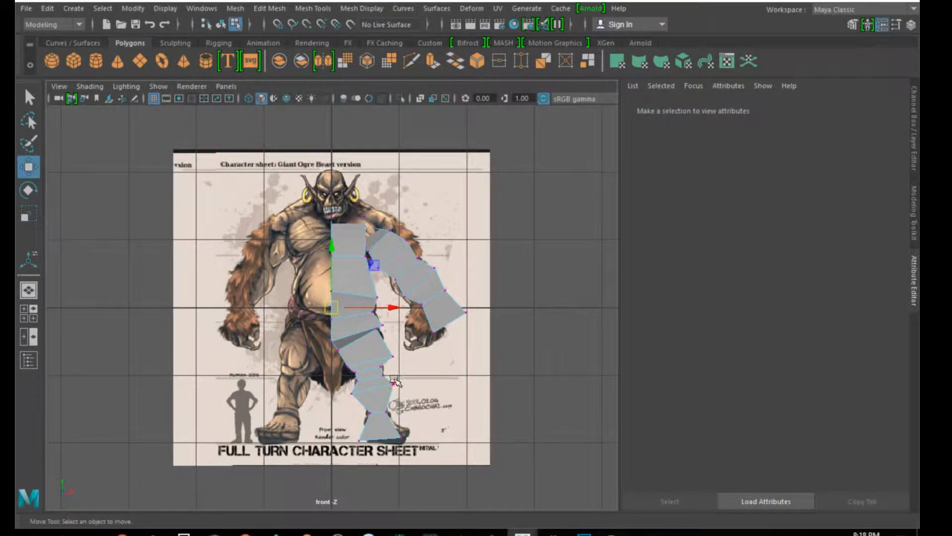
click(359, 230)
drag(359, 229, 372, 211)
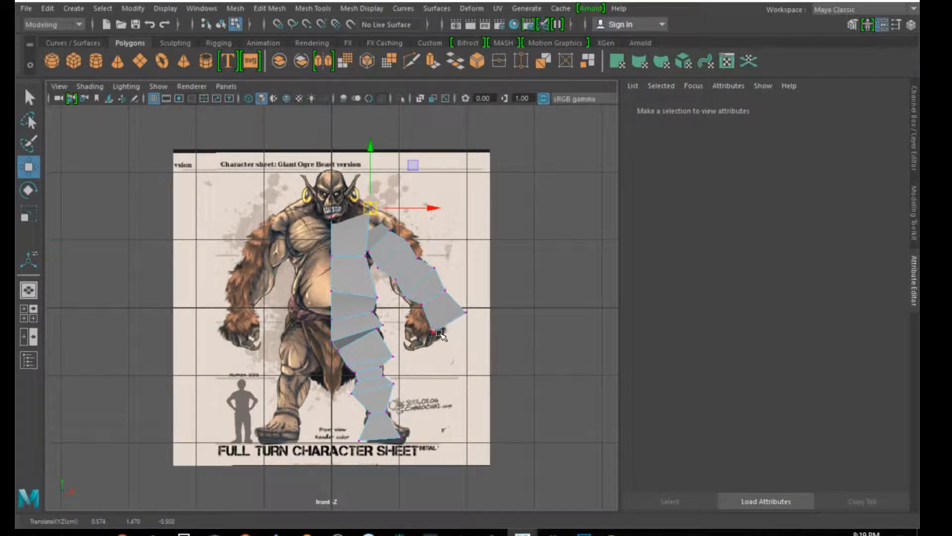
Reposition the arm's wrist, elbow, upper-arm and shoulder vertices in the front view to match the reference arm
drag(418, 286, 430, 326)
click(430, 274)
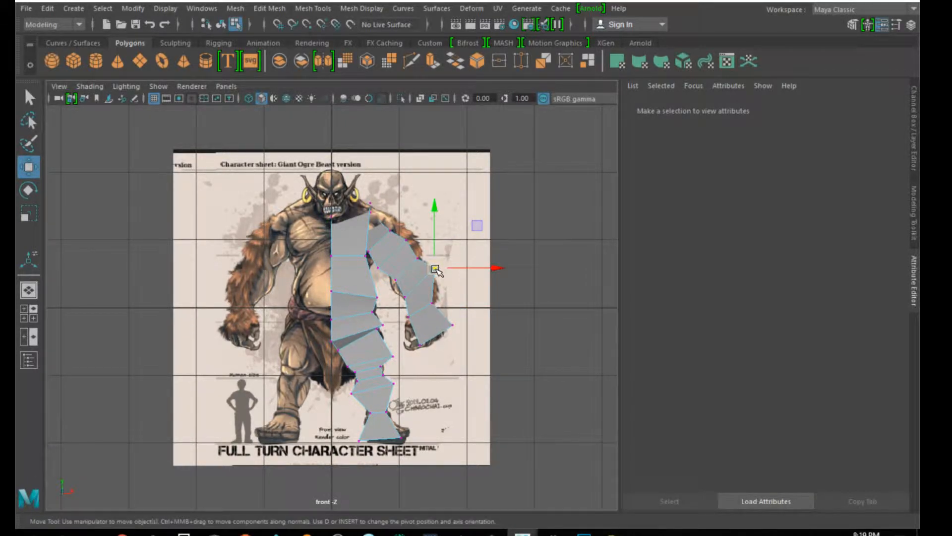
click(406, 297)
drag(405, 297, 394, 294)
click(460, 259)
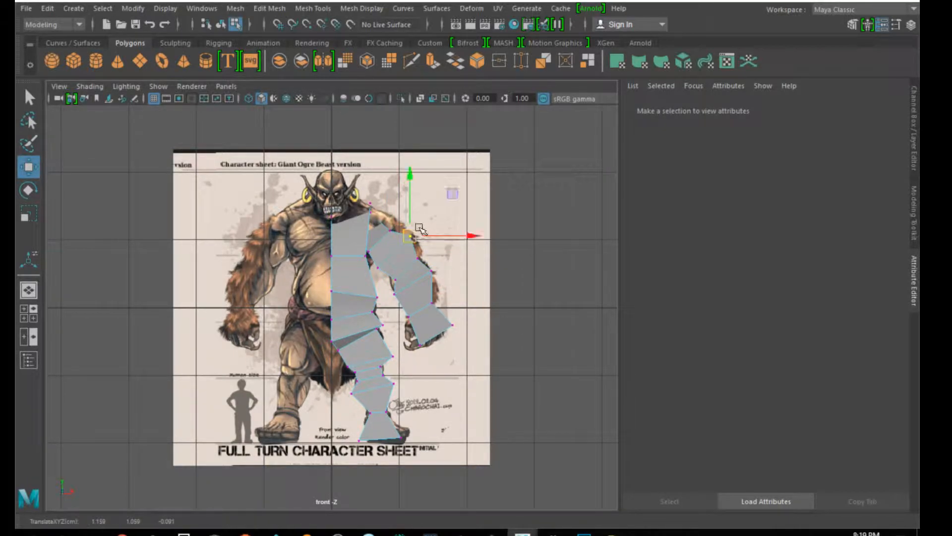
click(395, 226)
drag(395, 226, 396, 217)
click(425, 300)
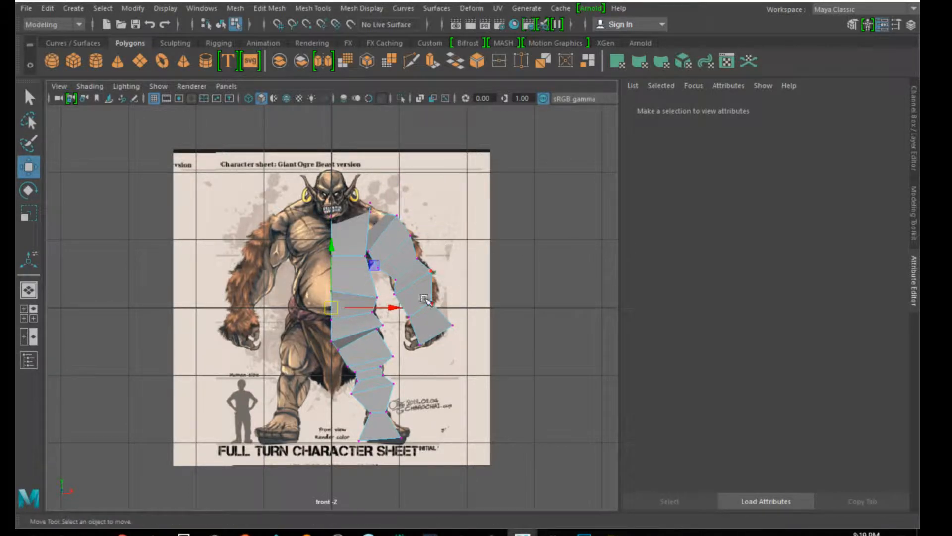
Select the torso's top face in the perspective view
key(space)
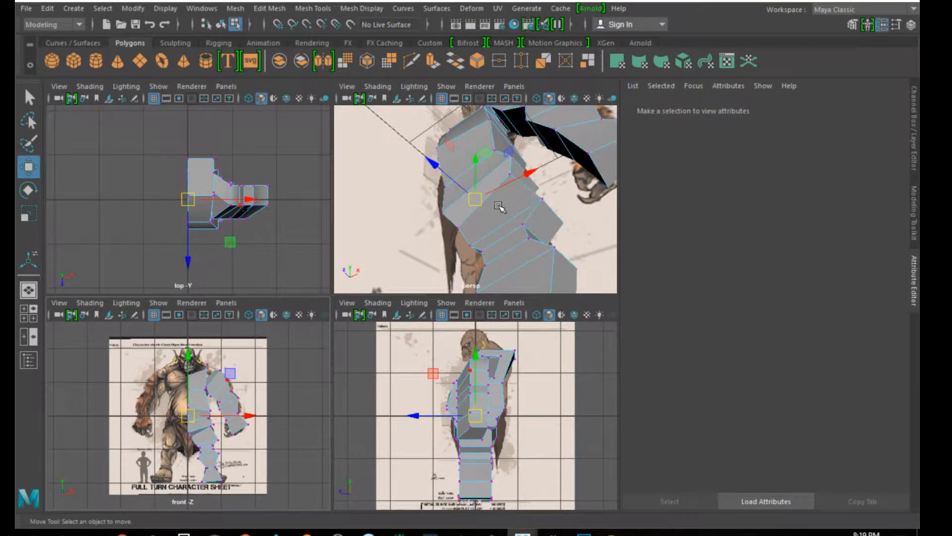
key(space)
alt+drag(361, 237, 256, 305)
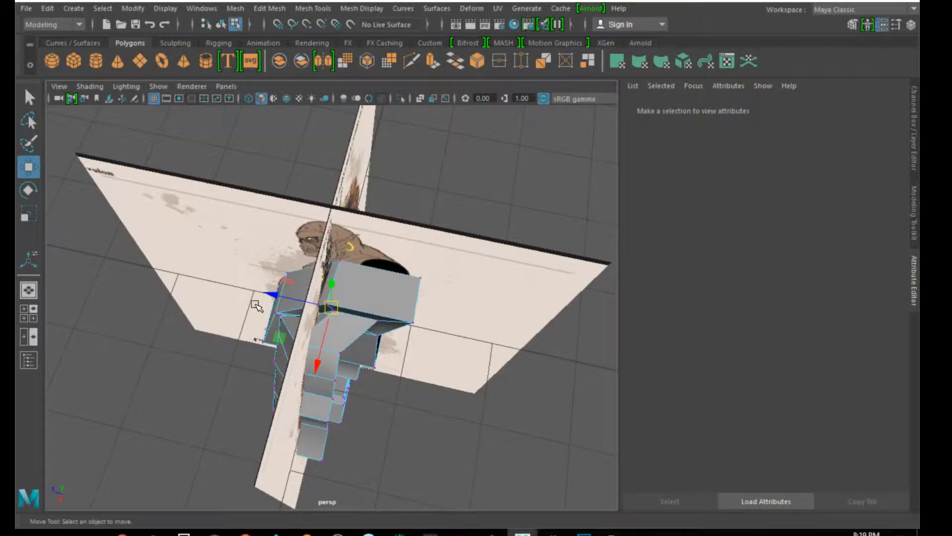
right_drag(379, 291, 377, 203)
click(368, 303)
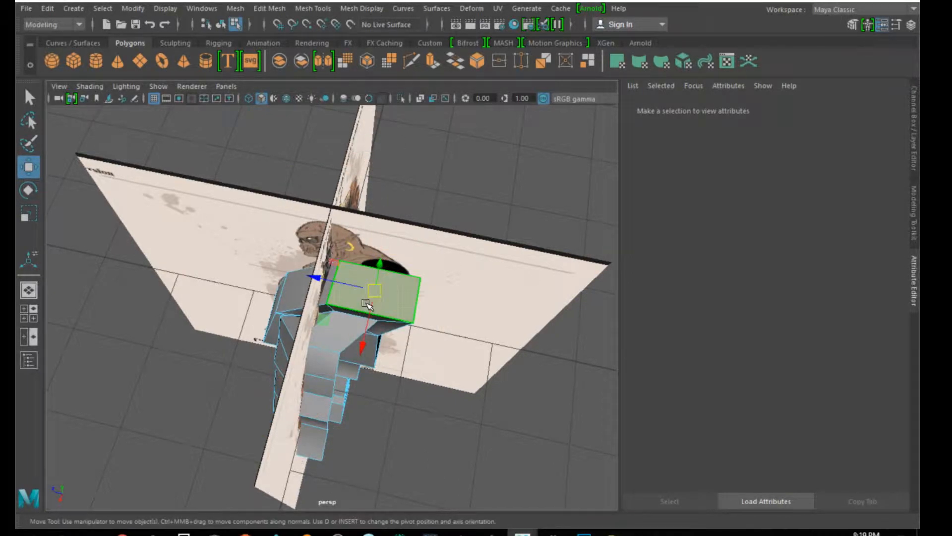
click(431, 58)
drag(428, 304, 410, 301)
drag(366, 333, 372, 312)
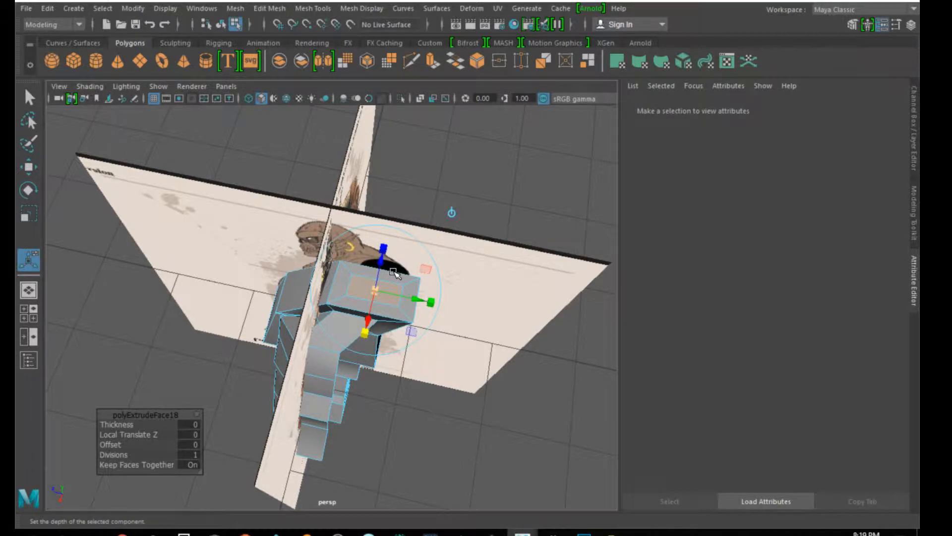
key(ctrl+z)
key(ctrl+z)
key(ctrl+z)
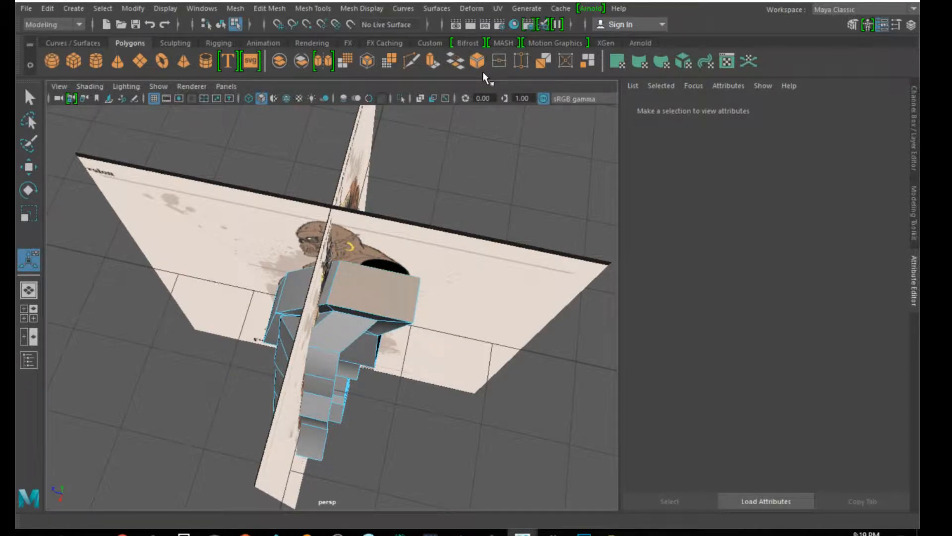
Extrude the torso's top face, narrow it front to back, and extrude the result up by about 0.09 for the neck
click(428, 58)
drag(431, 302, 397, 301)
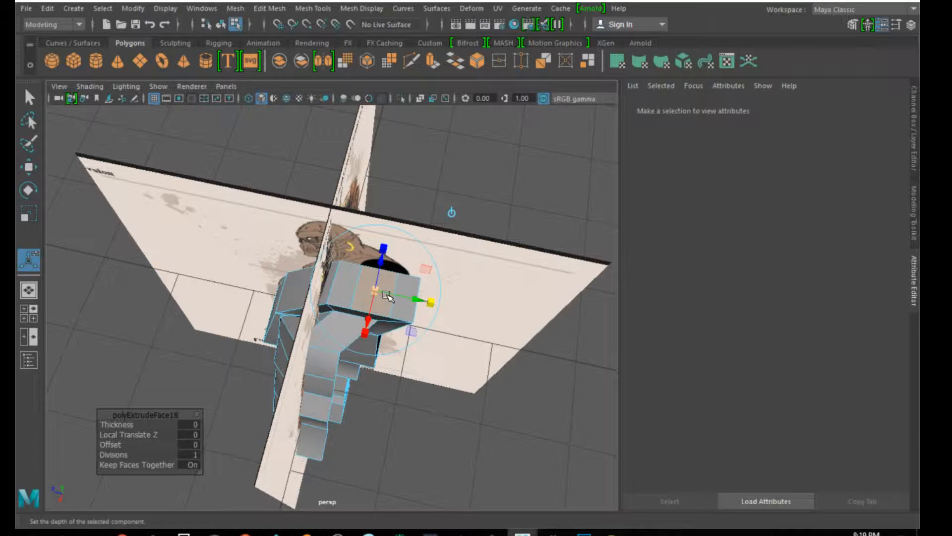
alt+drag(383, 302, 384, 245)
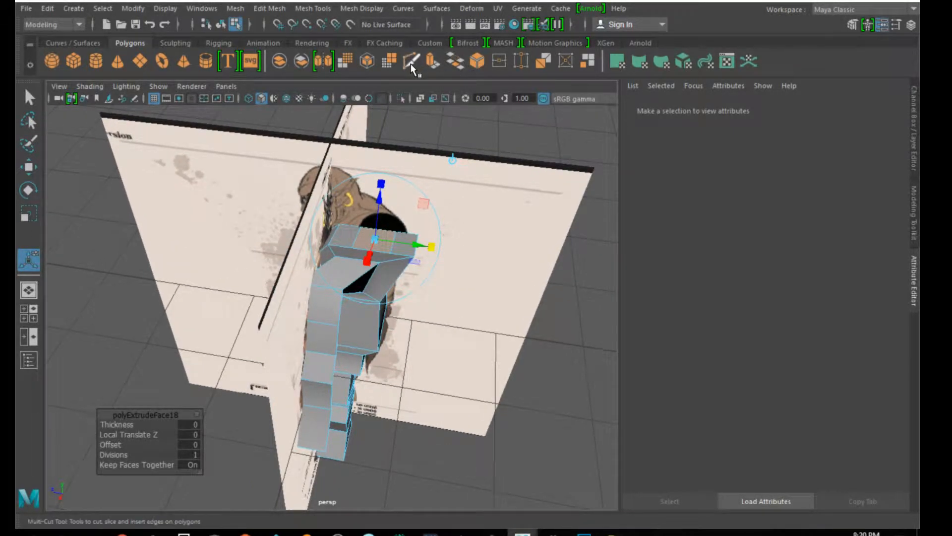
click(432, 61)
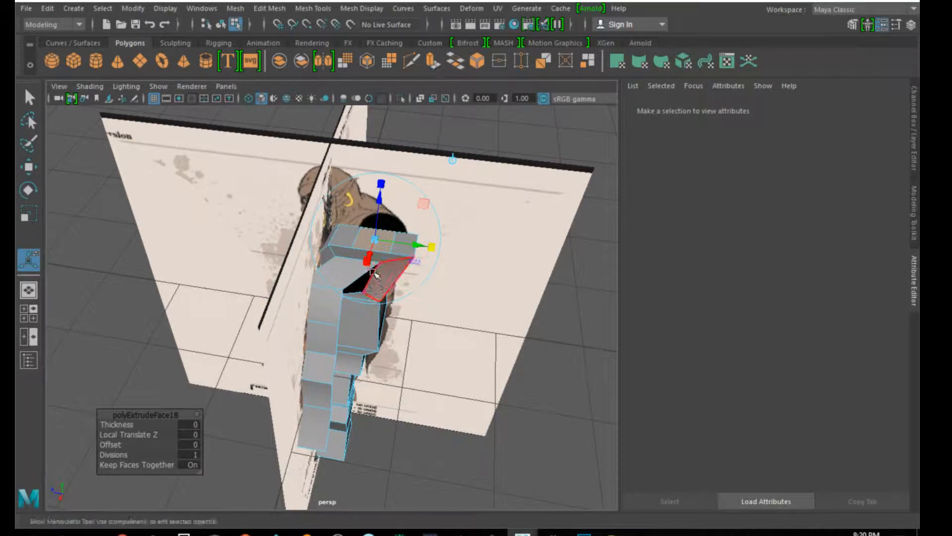
drag(381, 201, 381, 195)
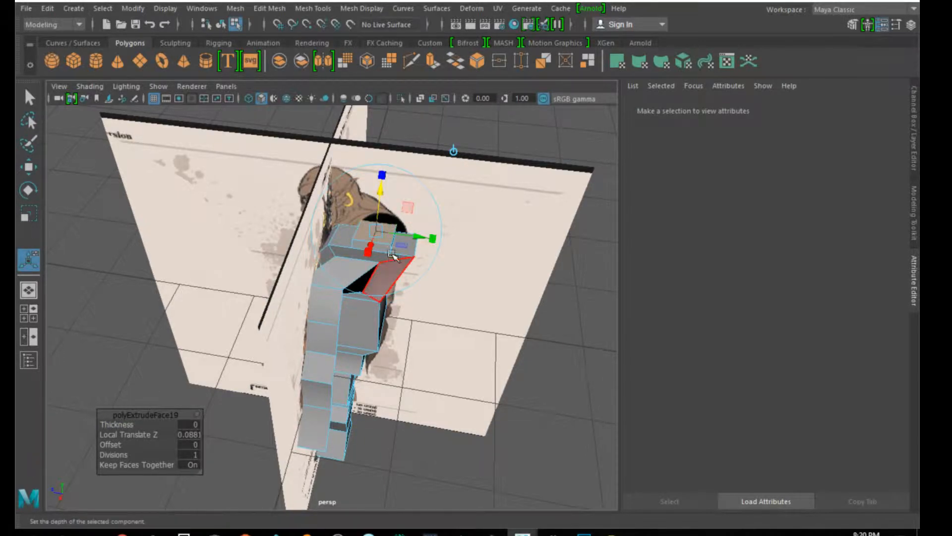
Extrude the neck's top face by about 0.02 and widen it front to back for the base of the head
click(430, 59)
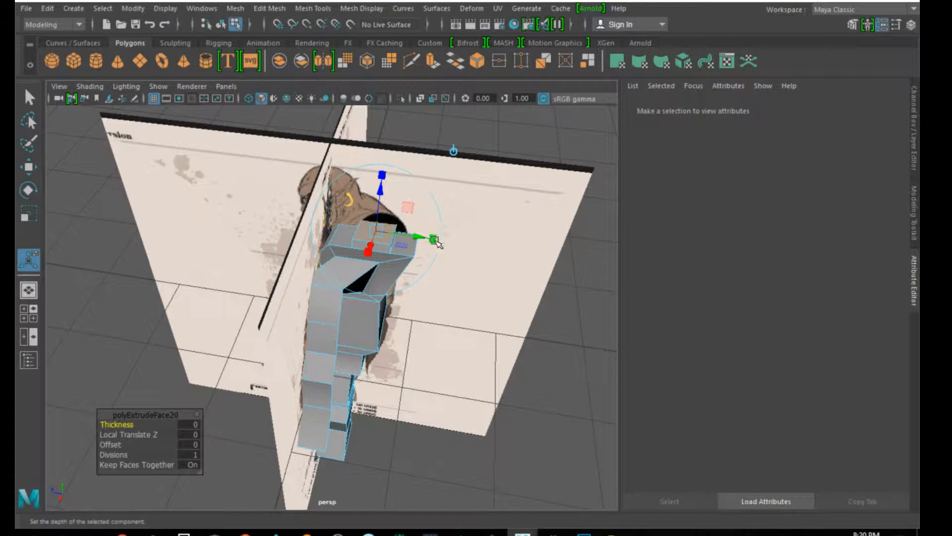
drag(431, 241, 480, 244)
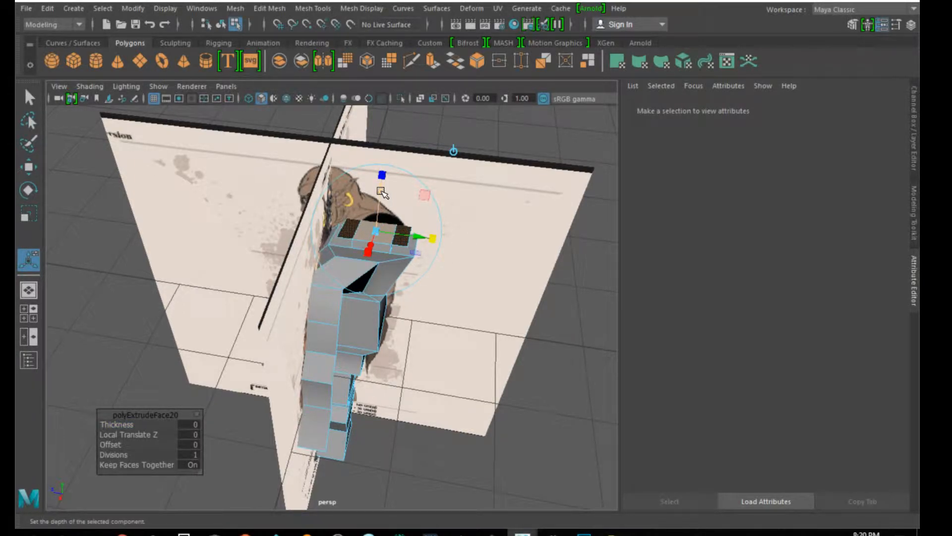
drag(377, 192, 379, 191)
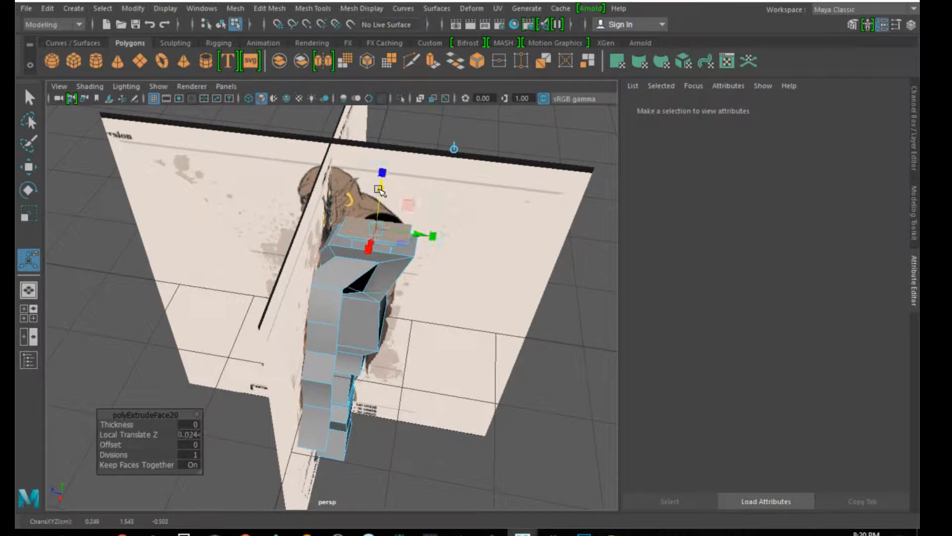
Extrude the widened neck face up by about 0.47 in the side view to form the head block
key(space)
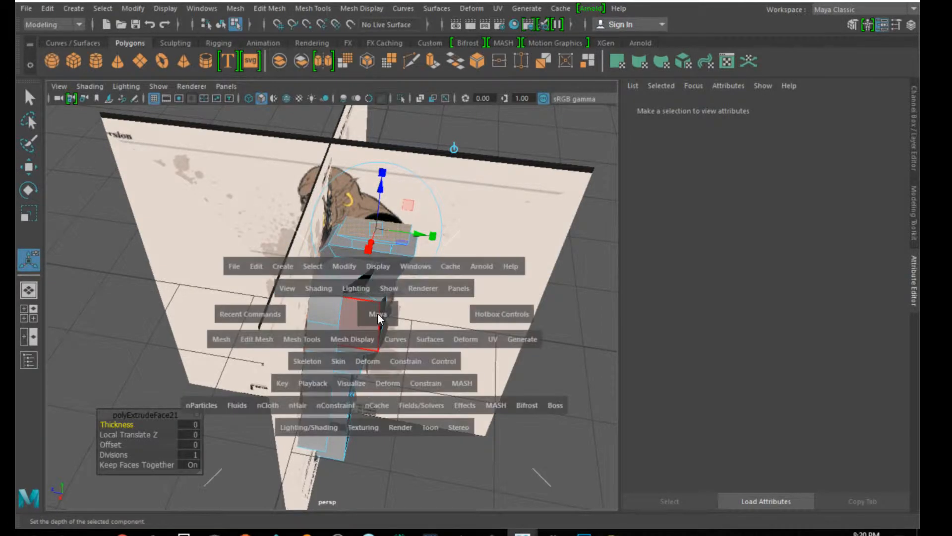
key(ctrl+e)
key(space)
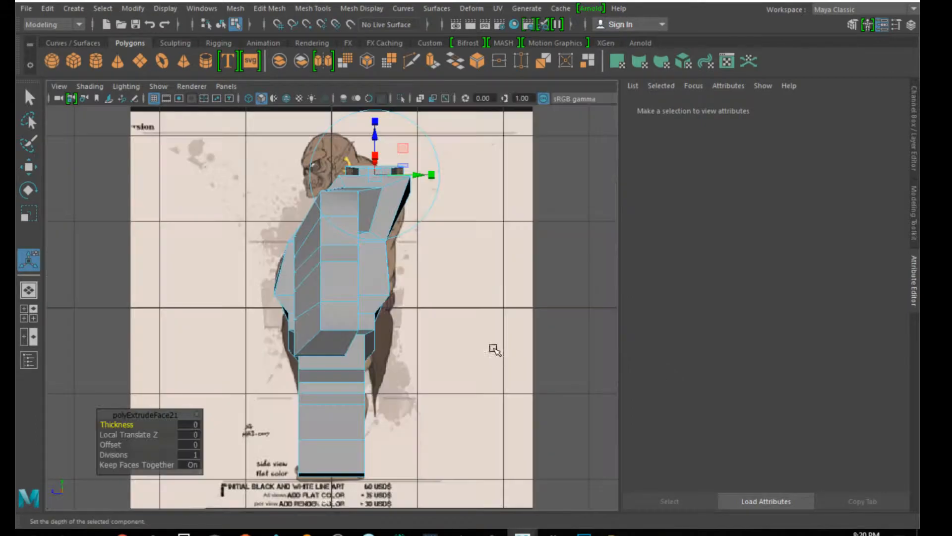
drag(377, 141, 382, 99)
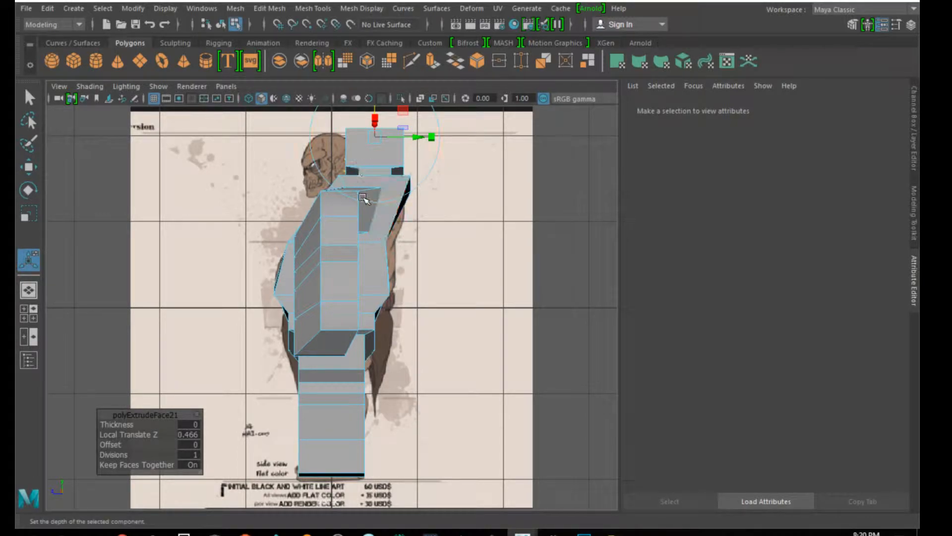
Move the head block's lower front vertices forward and down toward the jaw in the side view
right_click(371, 161)
click(322, 161)
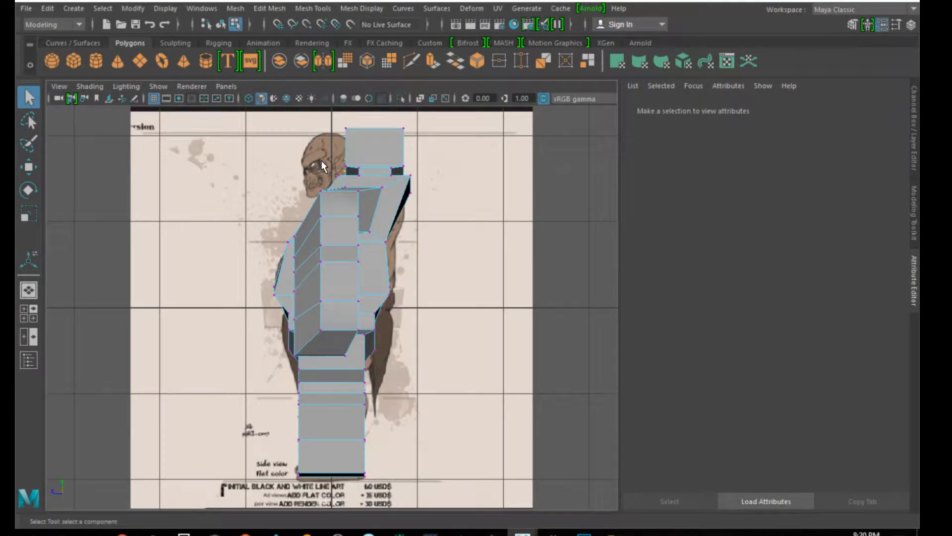
drag(363, 172, 367, 181)
key(w)
click(301, 150)
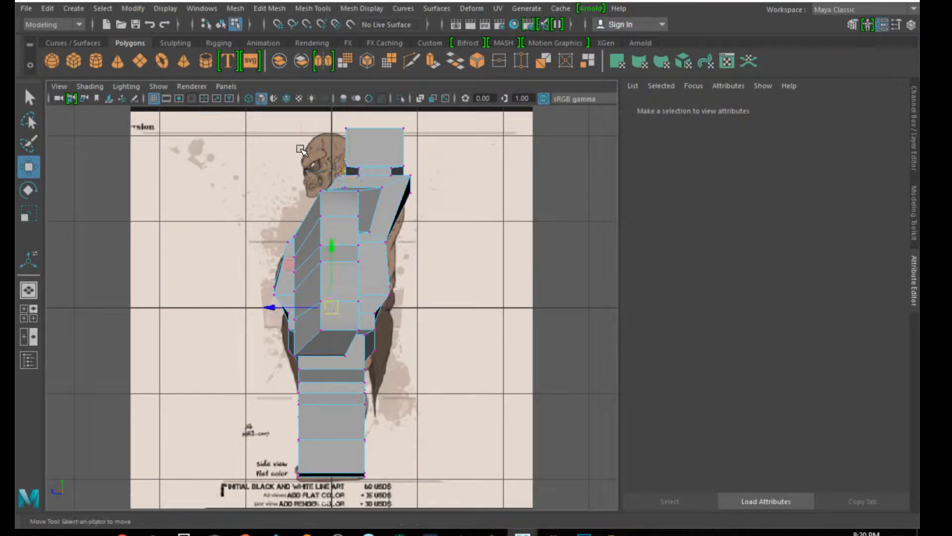
drag(302, 161, 328, 199)
Move the head block's top and lower rear vertices forward in the side view to follow the skull outline
click(343, 130)
drag(346, 132, 298, 143)
click(404, 130)
drag(404, 130, 335, 132)
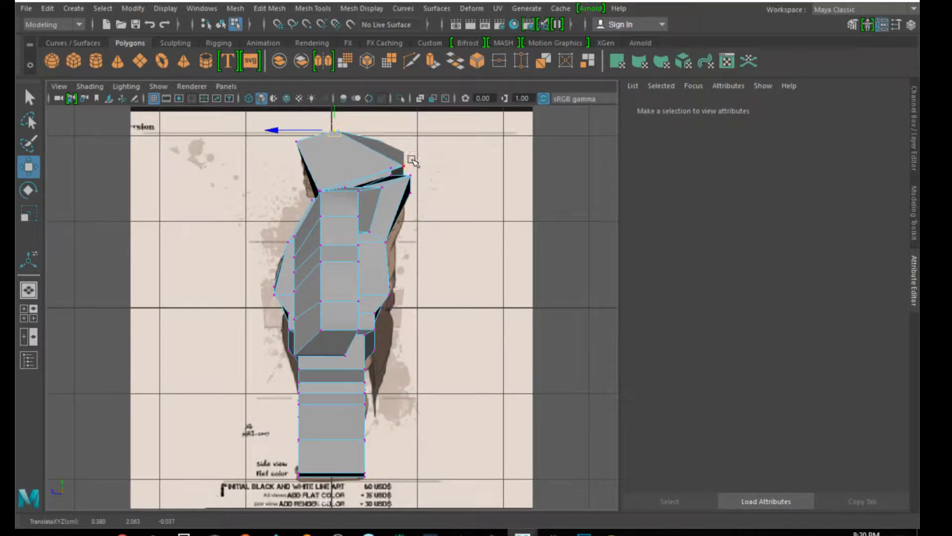
drag(419, 144, 365, 165)
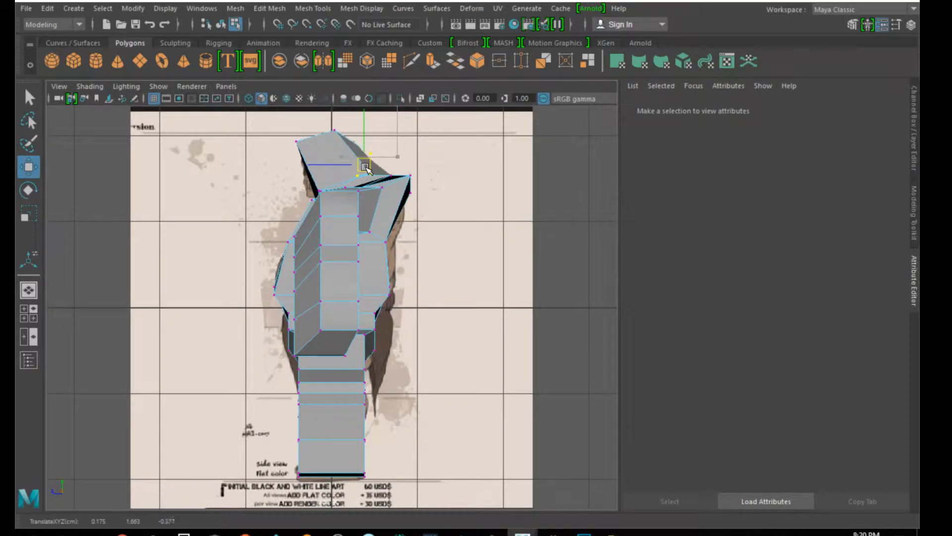
click(436, 249)
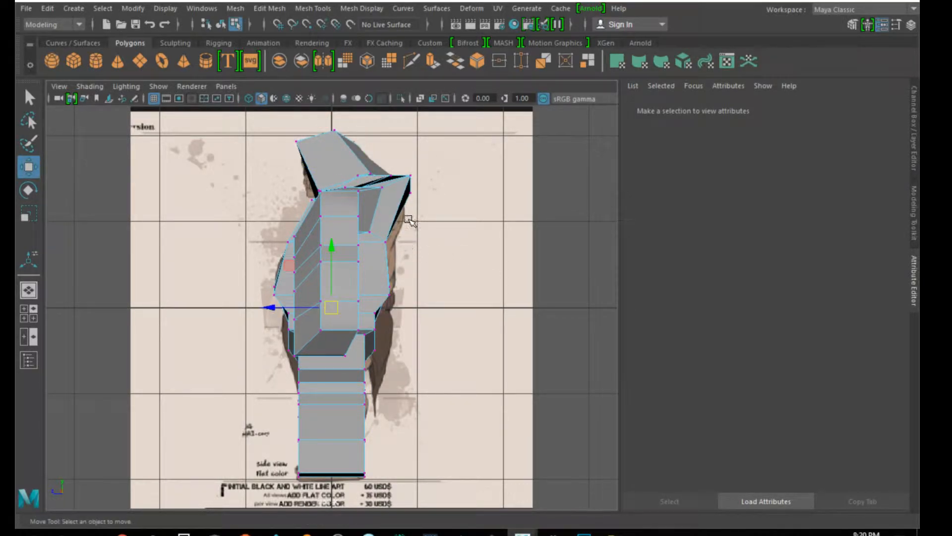
Adjust the vertex where the neck base meets the upper back in the side view
click(389, 180)
drag(388, 183, 388, 184)
click(449, 195)
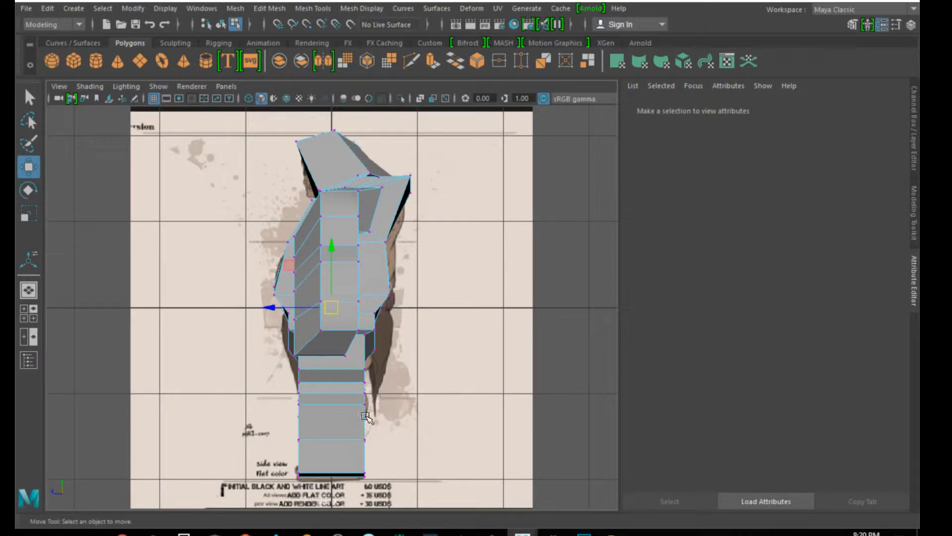
Move the leg's front and rear vertices in the side view to shape the thigh, knee, calf and ankle along the reference
click(300, 395)
drag(299, 394, 360, 455)
click(364, 439)
drag(385, 357, 365, 369)
drag(286, 376, 304, 369)
click(440, 381)
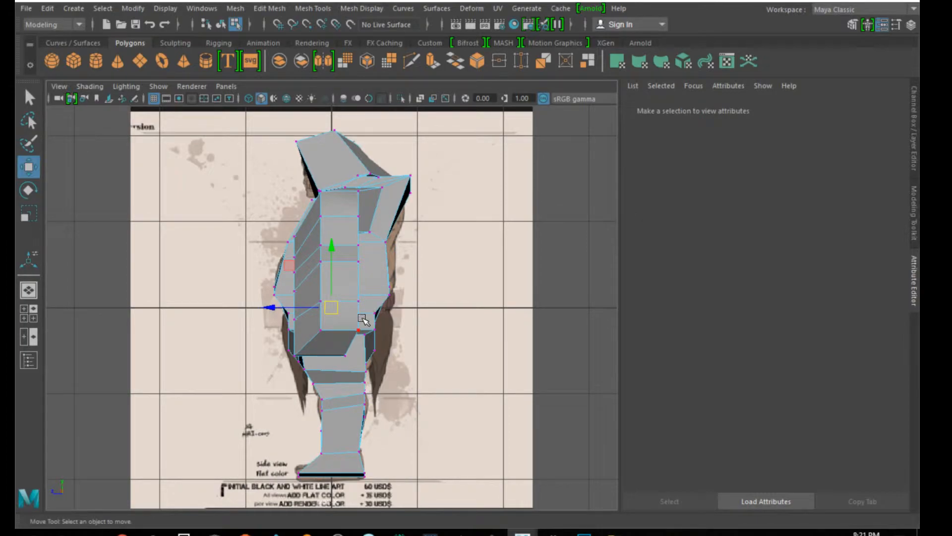
Snap the head's lower inner vertices to the body's centre line in the front view
key(space)
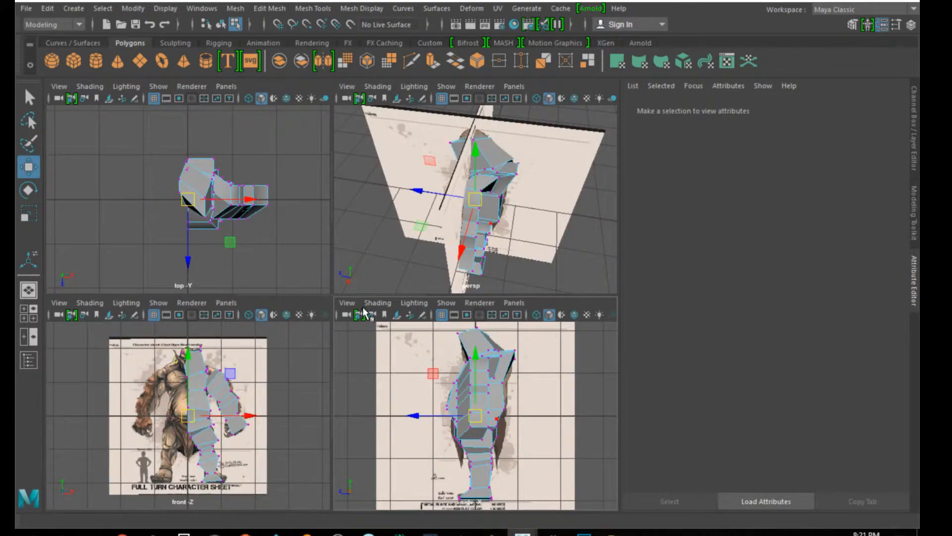
alt+drag(394, 266, 528, 209)
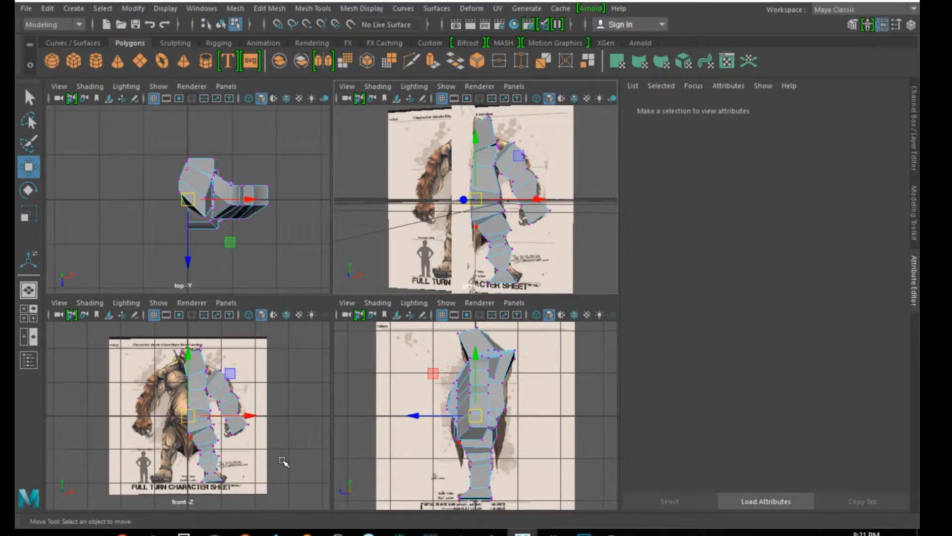
key(F8)
click(277, 441)
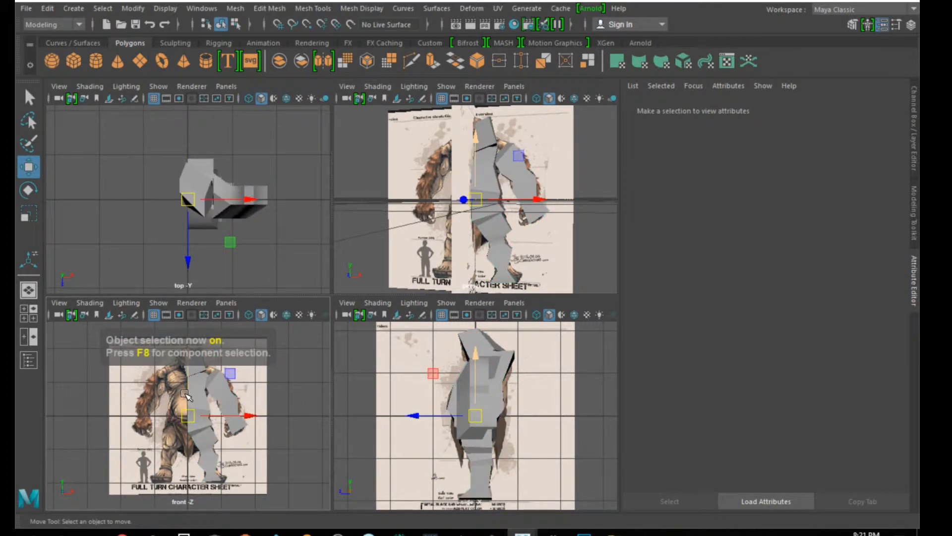
scroll(186, 394, up, 2)
scroll(186, 394, down, 3)
key(space)
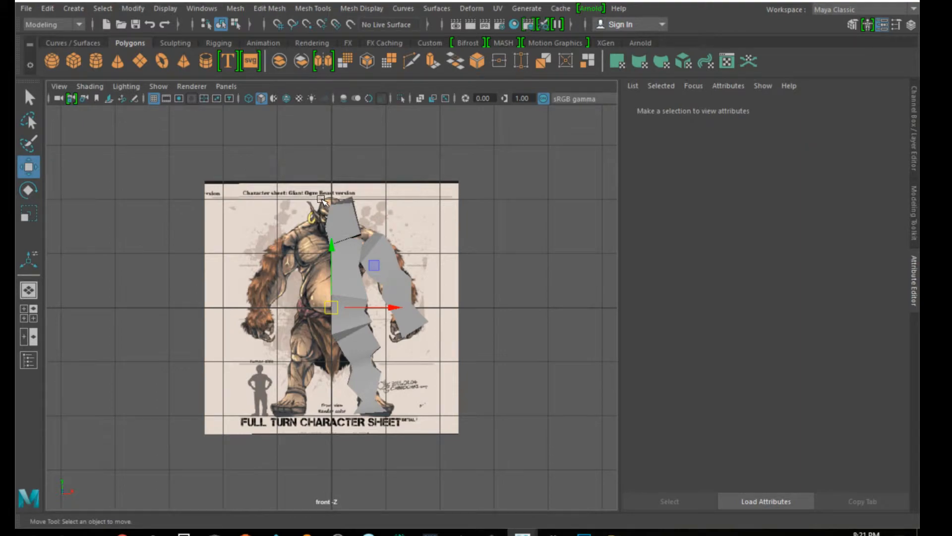
click(337, 231)
right_drag(338, 231, 293, 179)
drag(314, 204, 345, 247)
key(x)
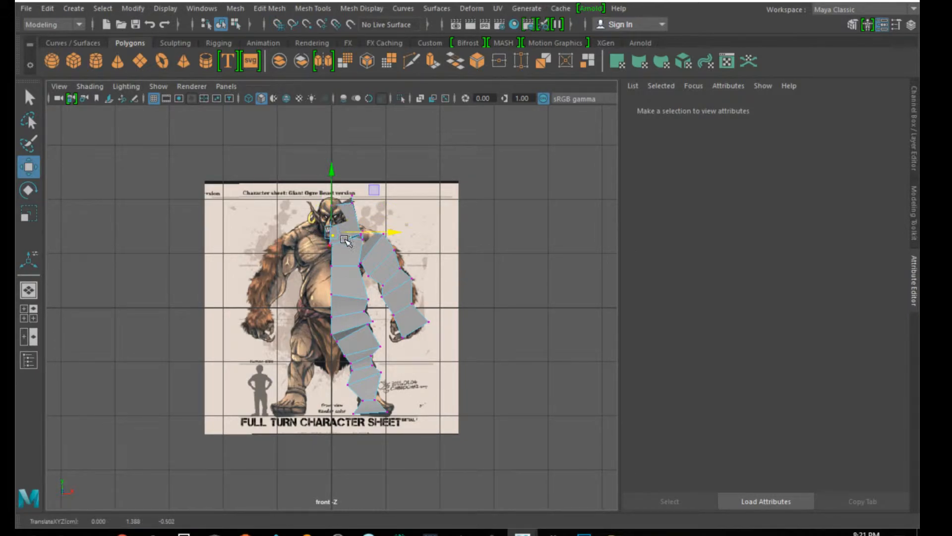
Display the front view in wireframe and snap an inner vertex at the neck base to the centre line
scroll(333, 244, up, 4)
key(f)
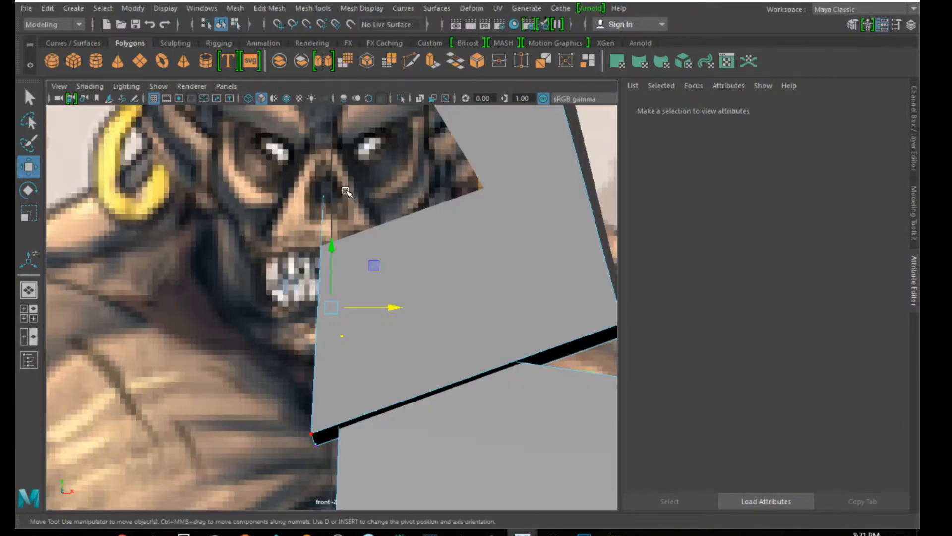
scroll(356, 235, down, 6)
key(4)
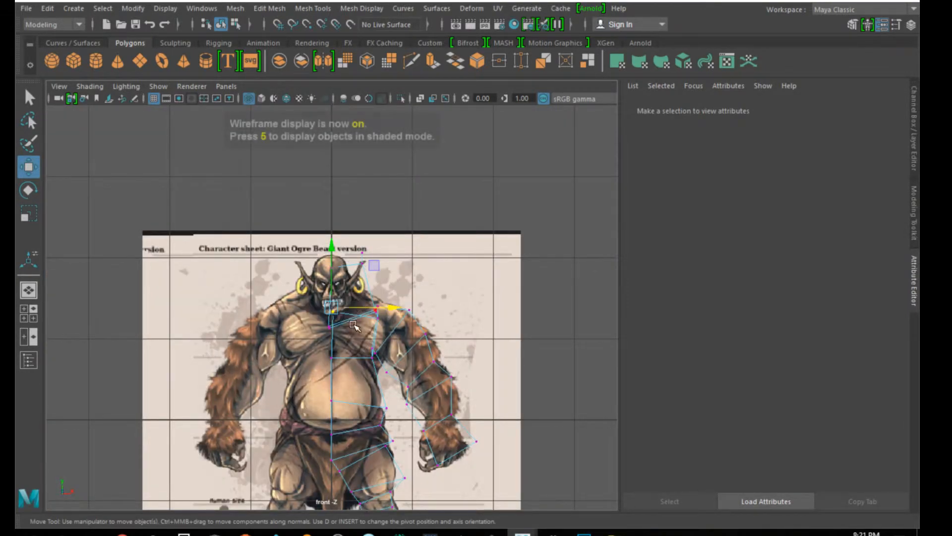
click(318, 348)
click(333, 340)
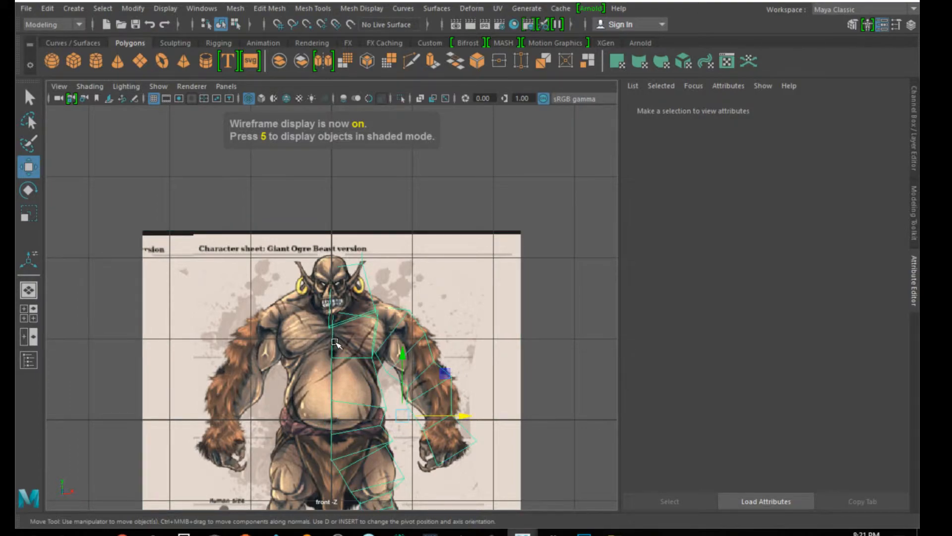
right_drag(328, 329, 278, 179)
click(327, 326)
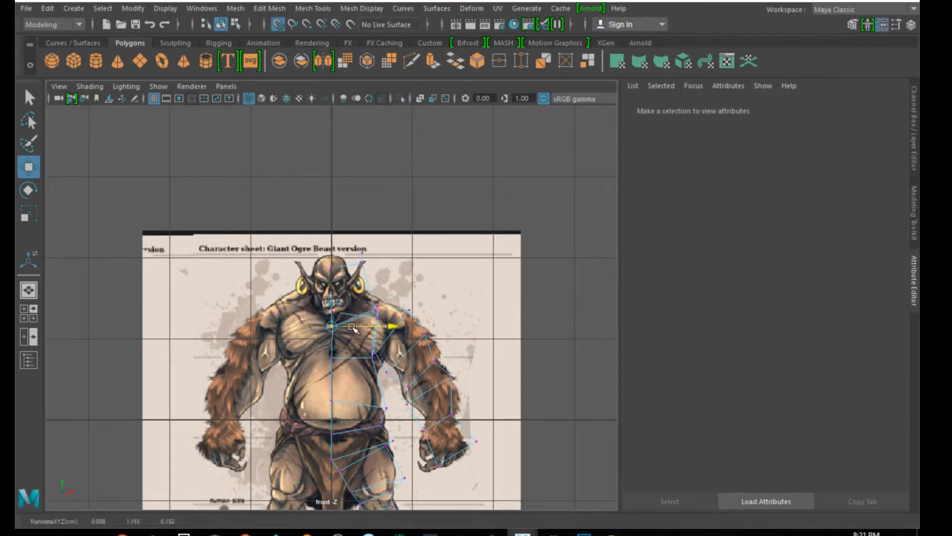
click(331, 333)
scroll(331, 333, up, 4)
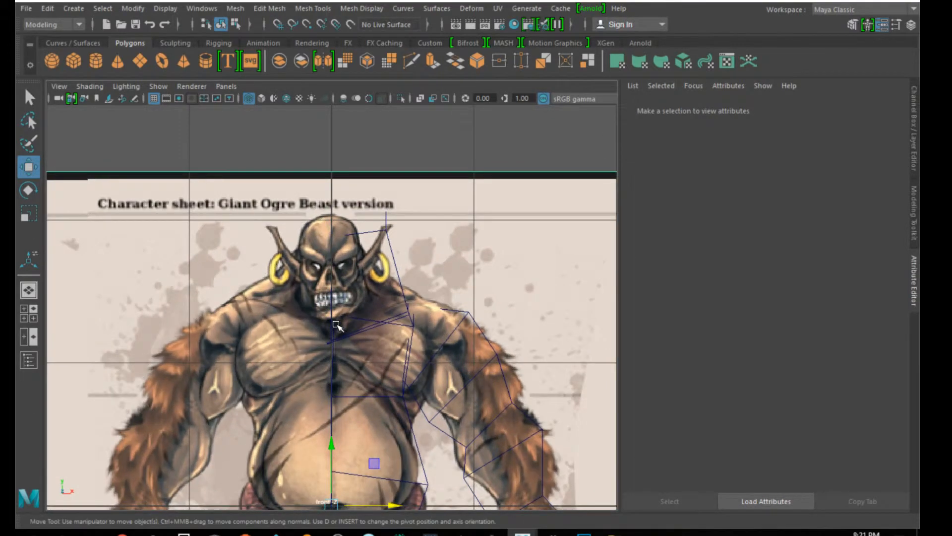
Move the remaining off-centre inner vertex at the top of the chest to X 0 in the front view
click(344, 340)
right_drag(332, 343, 297, 284)
click(328, 351)
click(327, 343)
right_click(333, 341)
right_drag(280, 183, 280, 177)
click(338, 353)
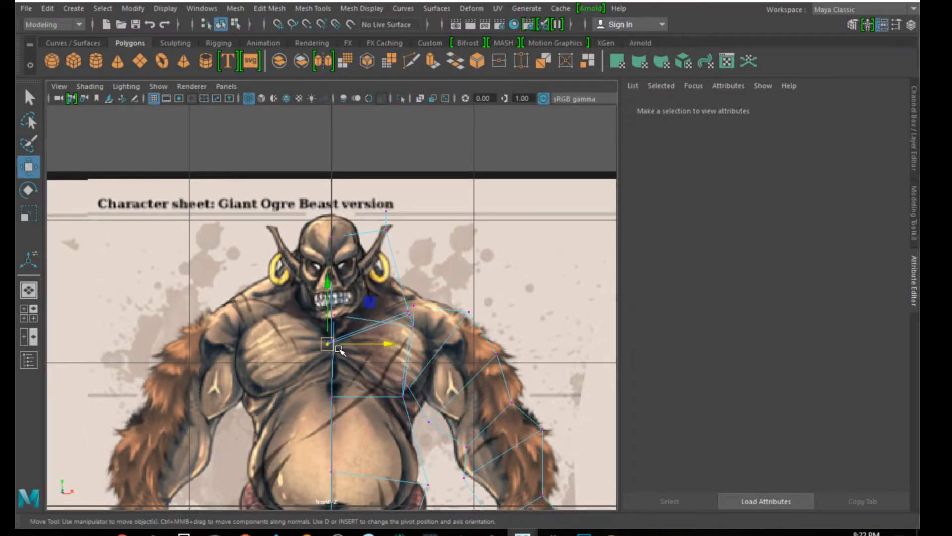
drag(340, 350, 355, 347)
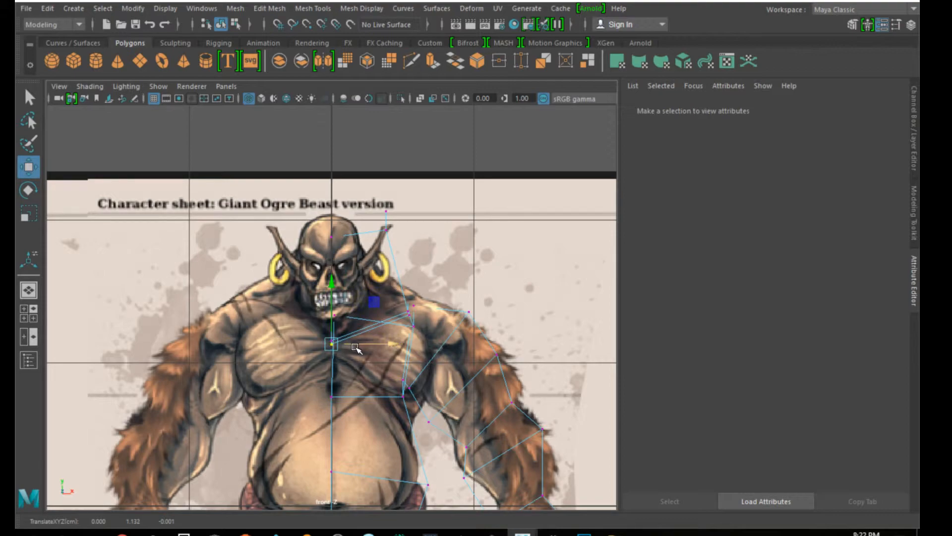
Step through the neighbouring head and neck vertices one at a time to check their positions against the centre line
key(Up)
key(Down)
key(Up)
key(Up)
key(Right)
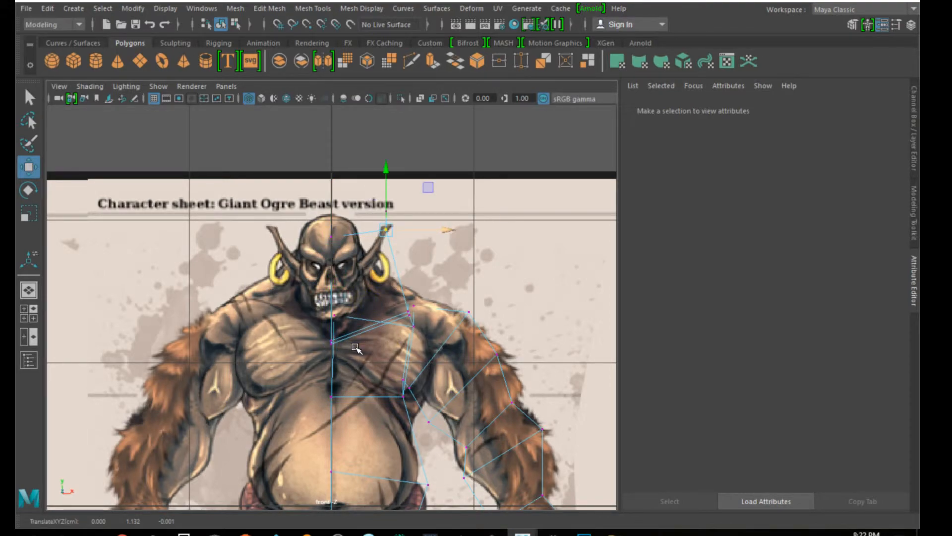
key(Left)
key(Down)
key(Down)
key(Right)
key(Left)
key(Right)
key(Up)
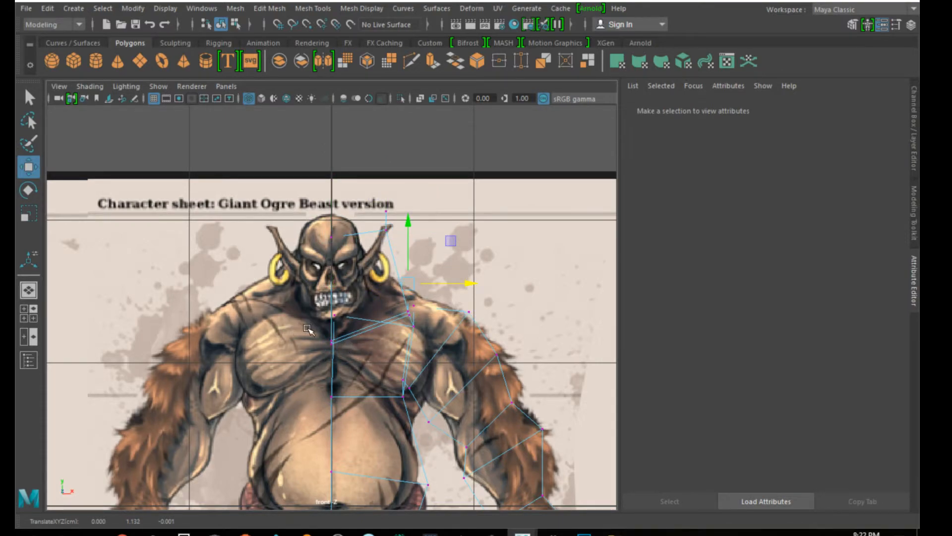
Snap the inner vertex below the jaw to the centre line in the front view
click(336, 317)
key(x)
drag(353, 315, 356, 315)
scroll(301, 298, down, 8)
scroll(368, 403, up, 5)
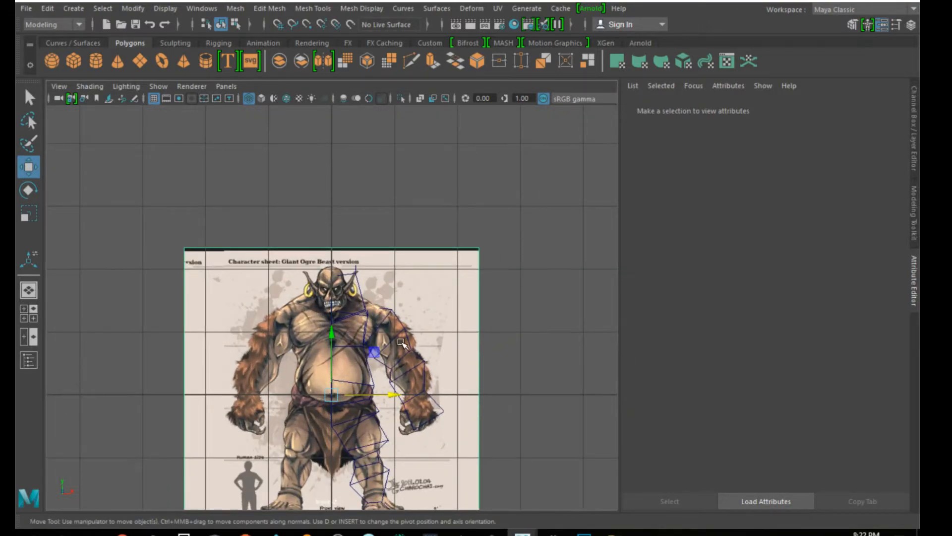
Mirror the half body across the world X axis in the negative direction, with Cut Geometry on and the border merged
key(F8)
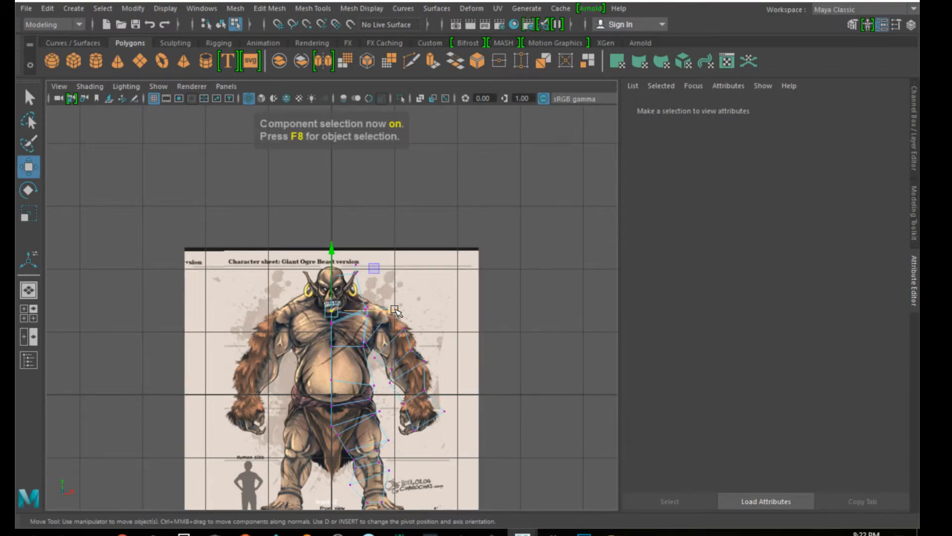
key(F8)
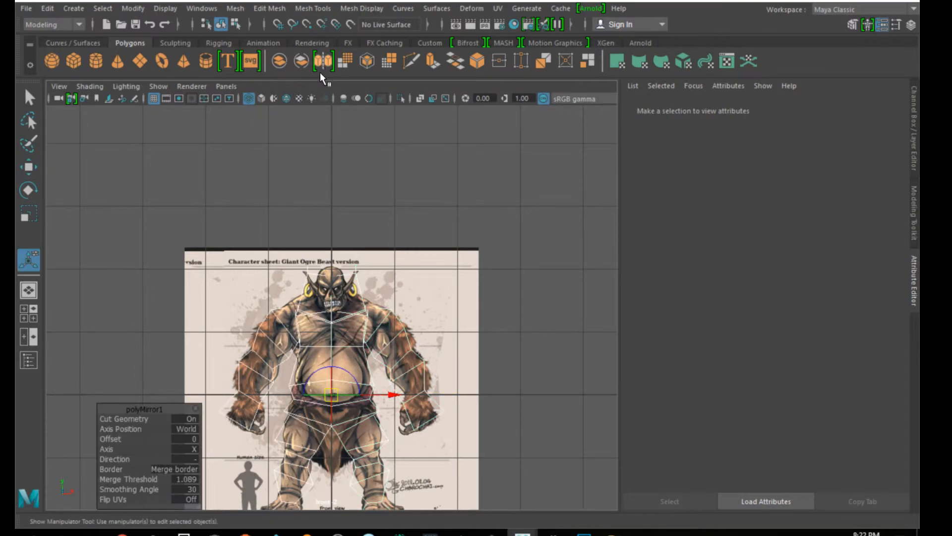
scroll(340, 427, down, 5)
scroll(340, 436, up, 5)
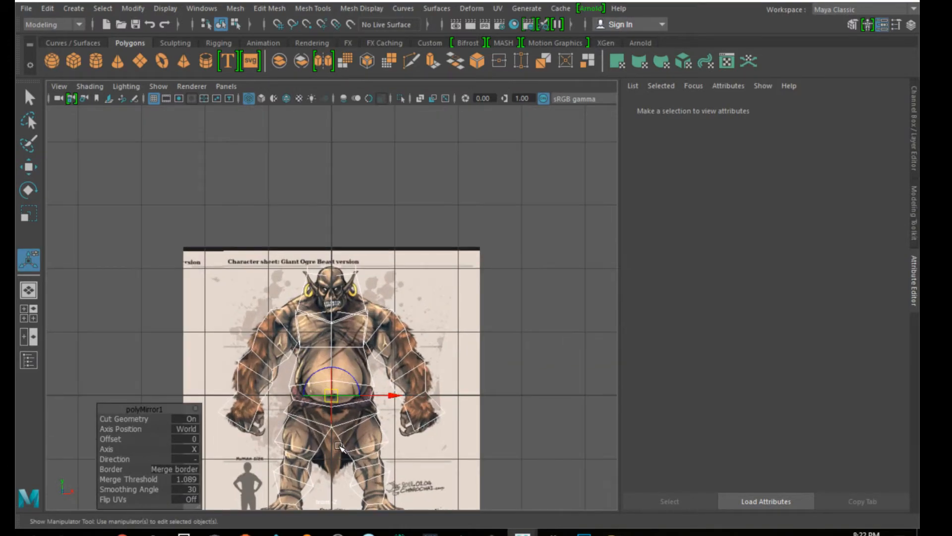
Examine the mirrored body from several sides in the perspective view, with its vertices displayed, checking the centre seam and the head
scroll(341, 444, up, 3)
key(space)
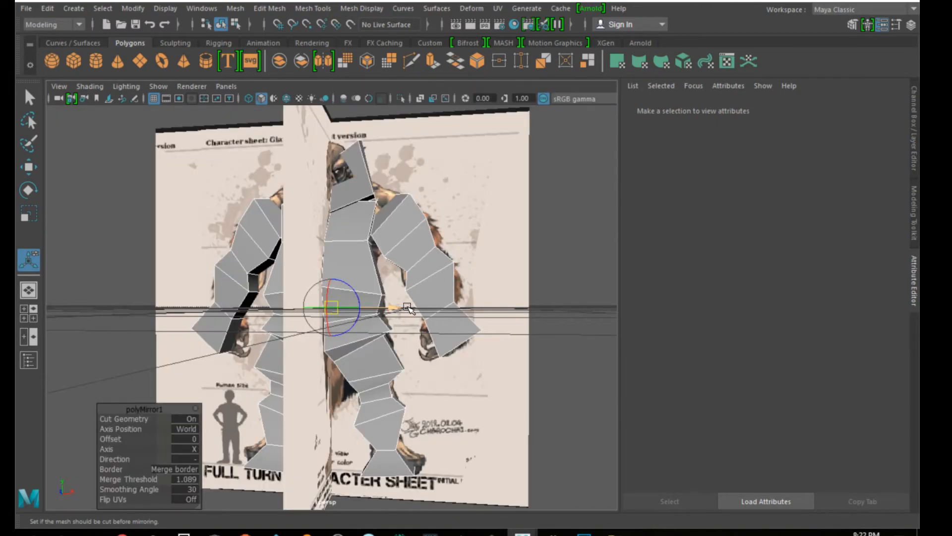
alt+drag(489, 227, 294, 267)
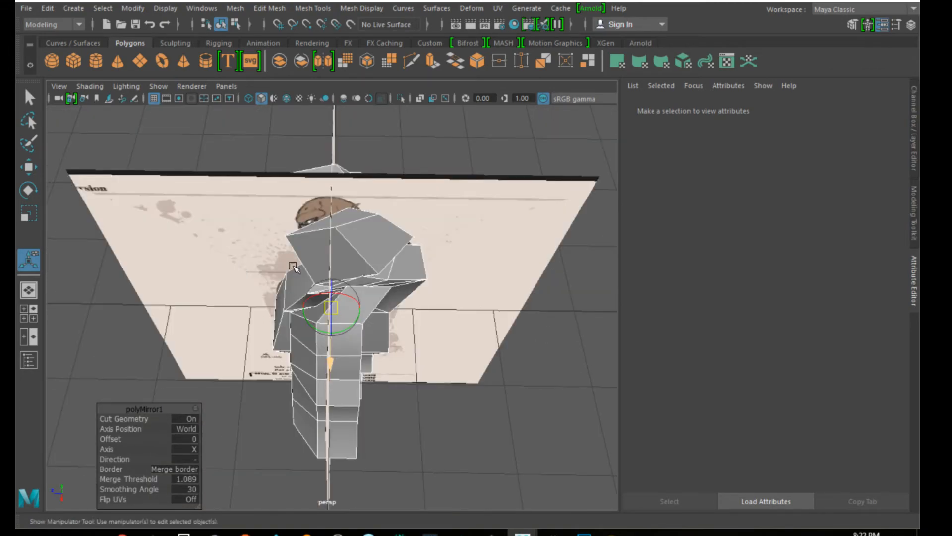
alt+drag(406, 245, 357, 198)
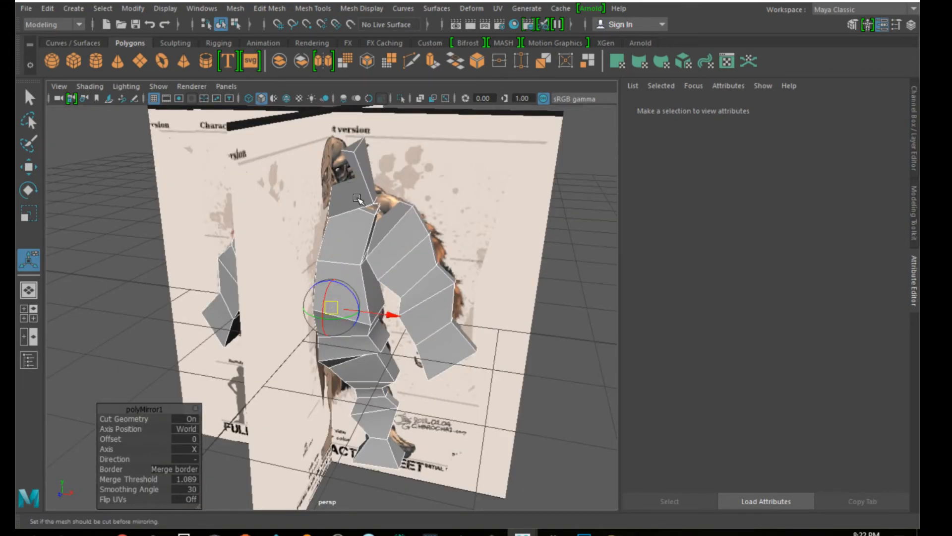
right_drag(338, 216, 293, 174)
alt+drag(323, 190, 159, 217)
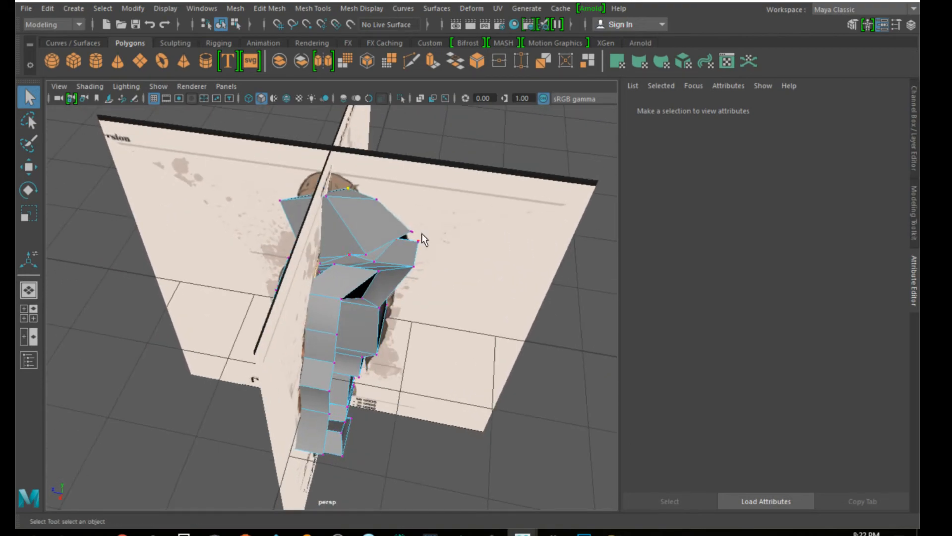
alt+drag(388, 256, 422, 370)
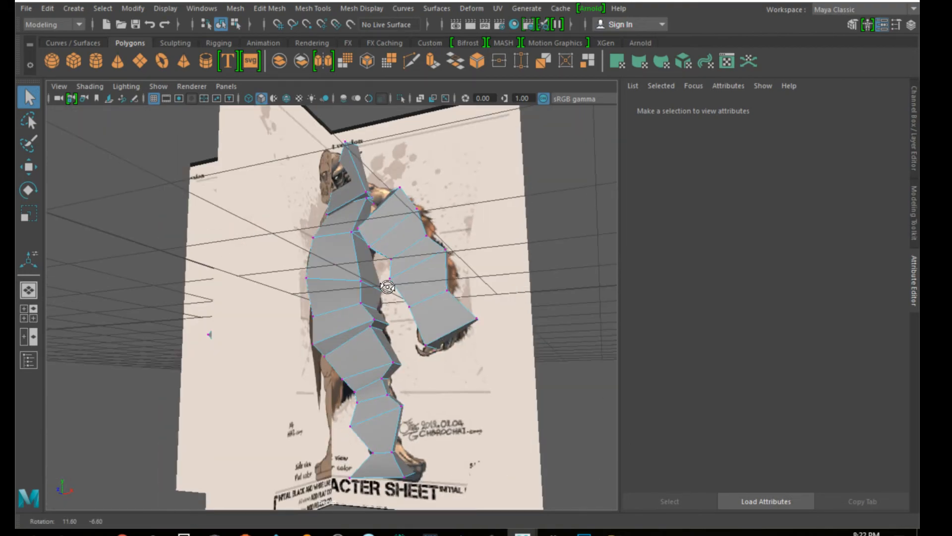
alt+drag(389, 440, 407, 424)
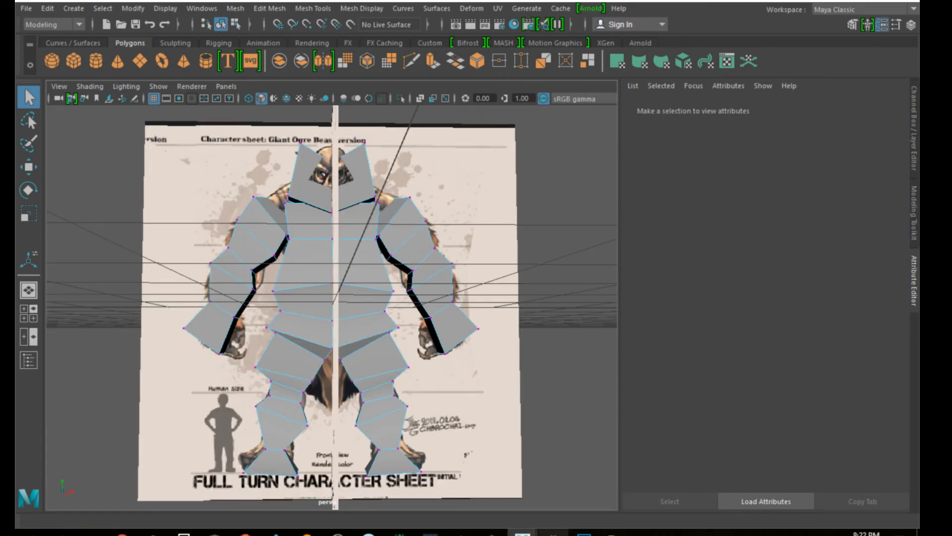
click(338, 533)
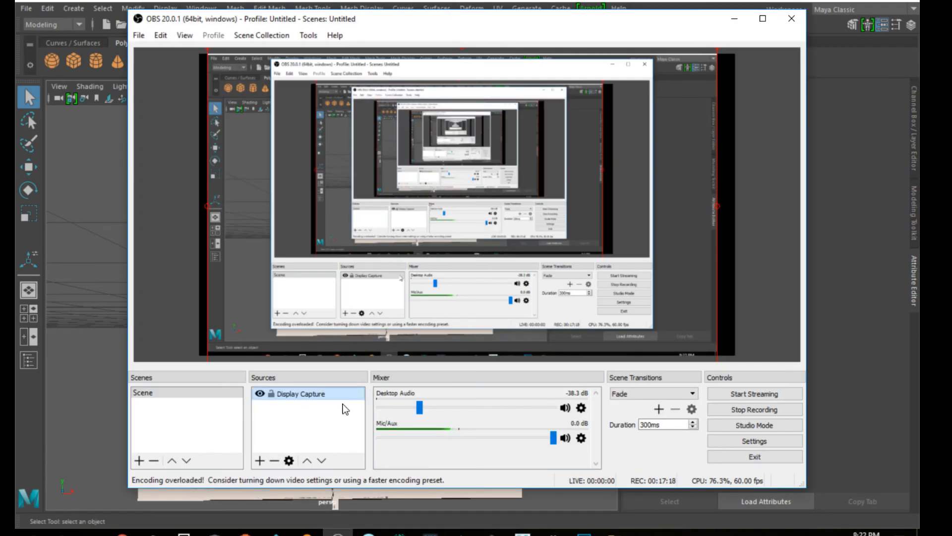